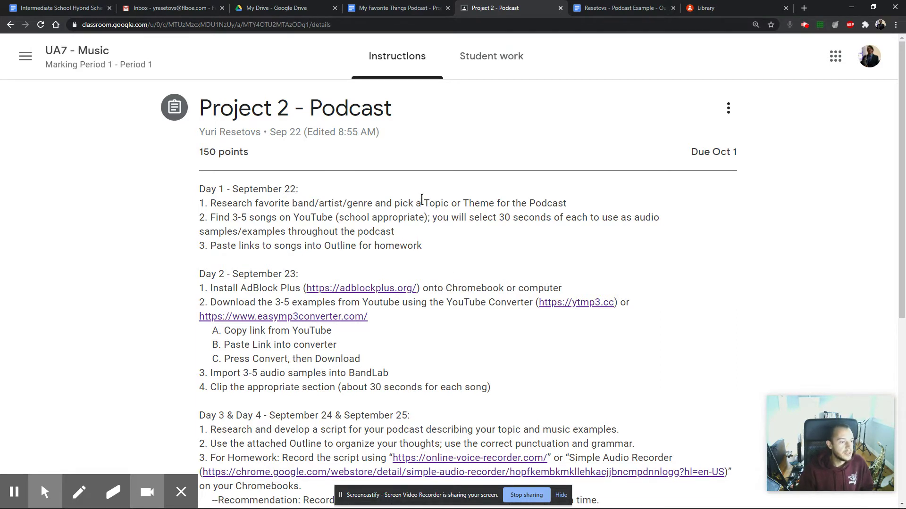
Review the Day 1 instructions on choosing a topic, finding 3-5 YouTube songs, selecting 30-second samples and pasting links into the outline.
left_click_drag(423, 204, 494, 204)
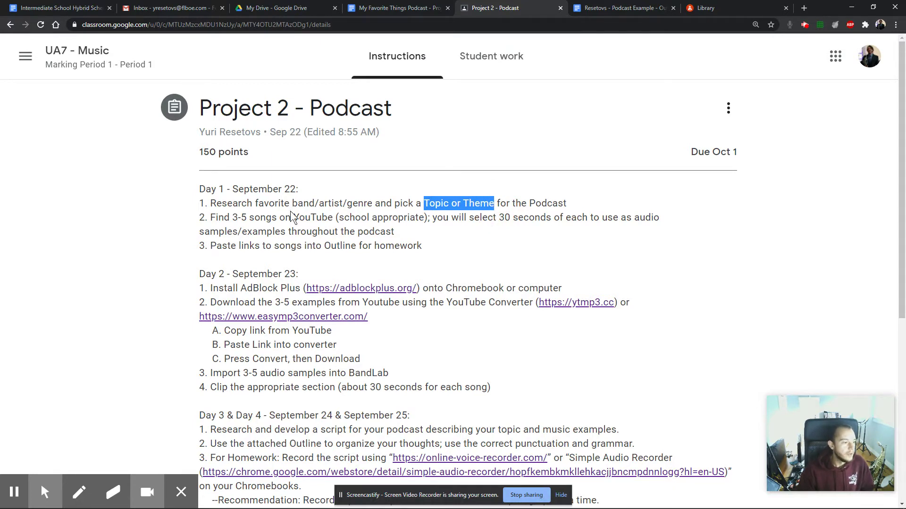
double_click(305, 204)
left_click_drag(319, 206, 374, 206)
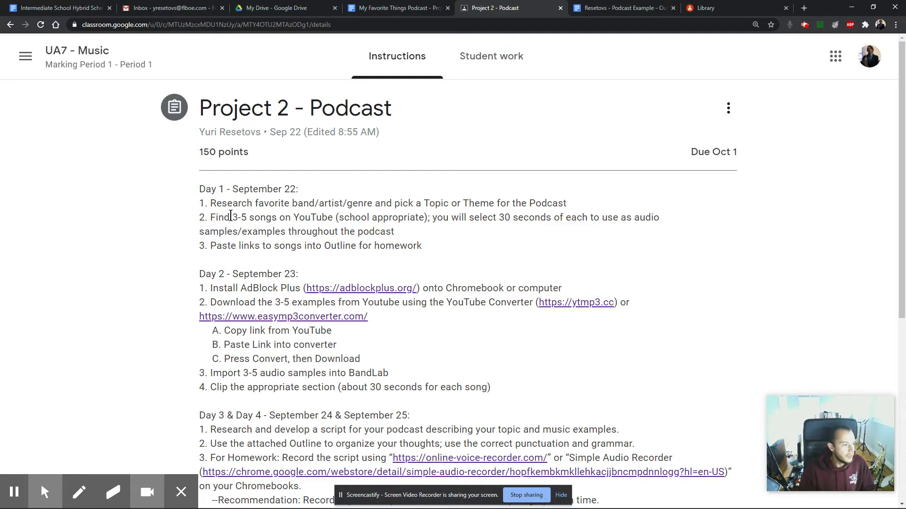
left_click(234, 217)
double_click(234, 217)
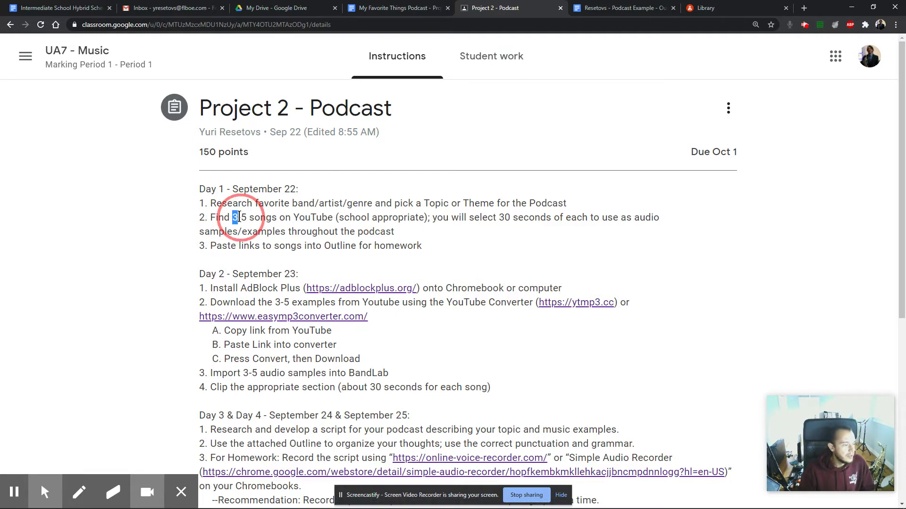
double_click(243, 217)
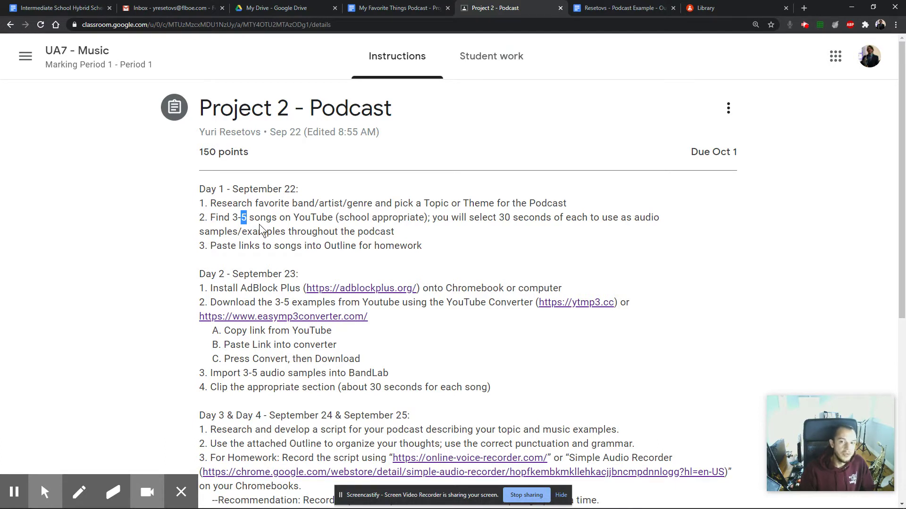
double_click(236, 218)
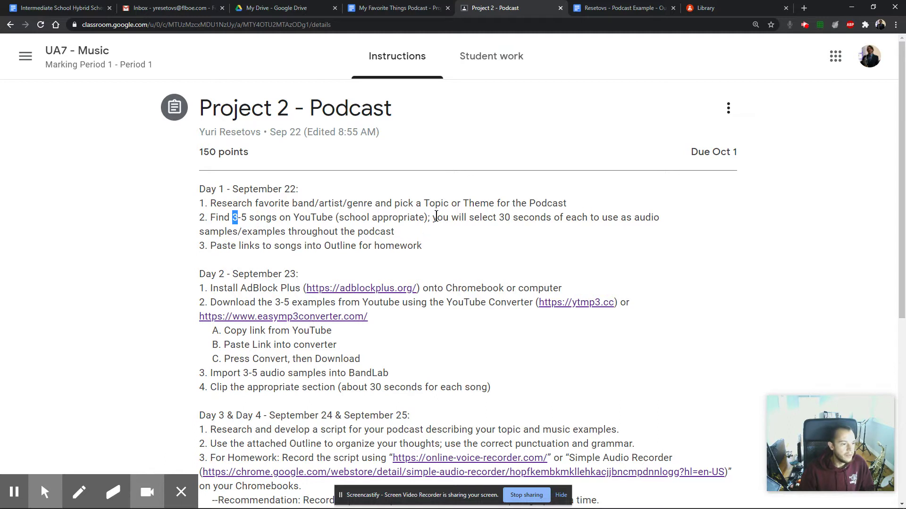
left_click_drag(492, 219, 550, 220)
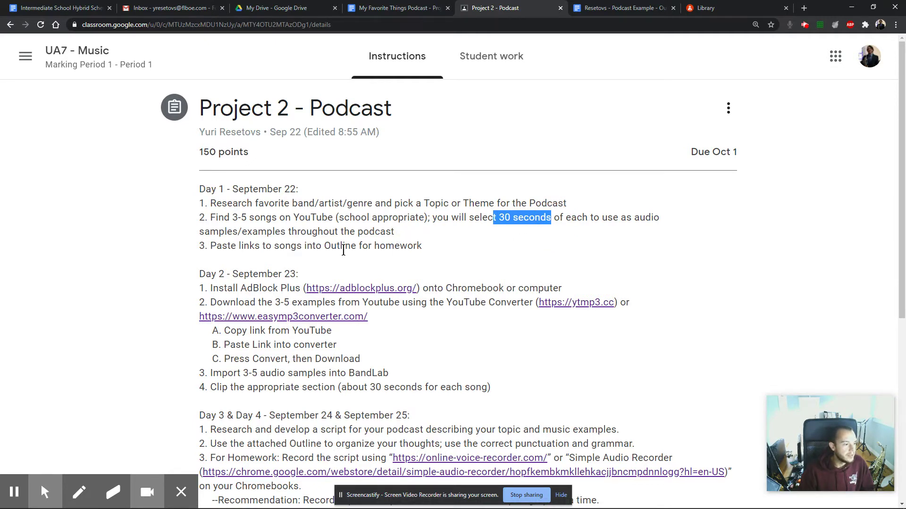
left_click_drag(220, 247, 400, 247)
Open the My Favorite Things Podcast outline attached to the Project 2 - Podcast assignment.
left_click(370, 43)
scroll(366, 228, "down", 7)
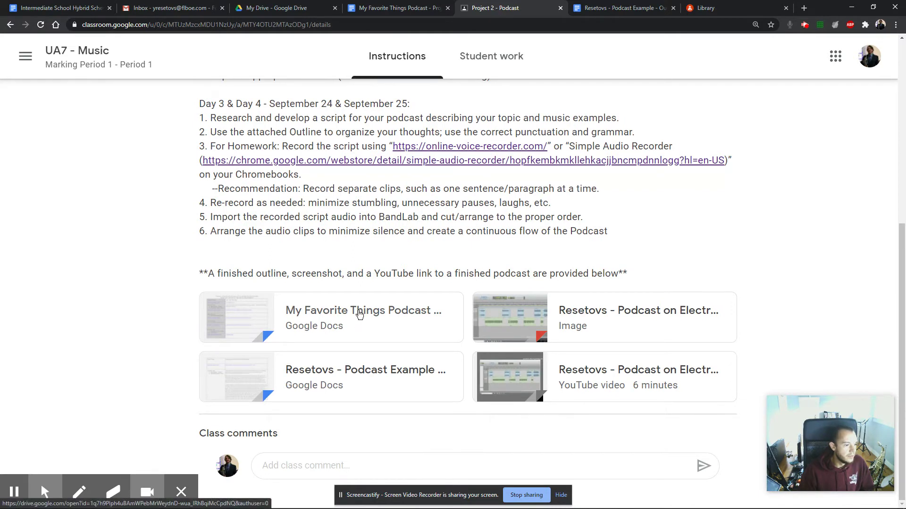
left_click(244, 315)
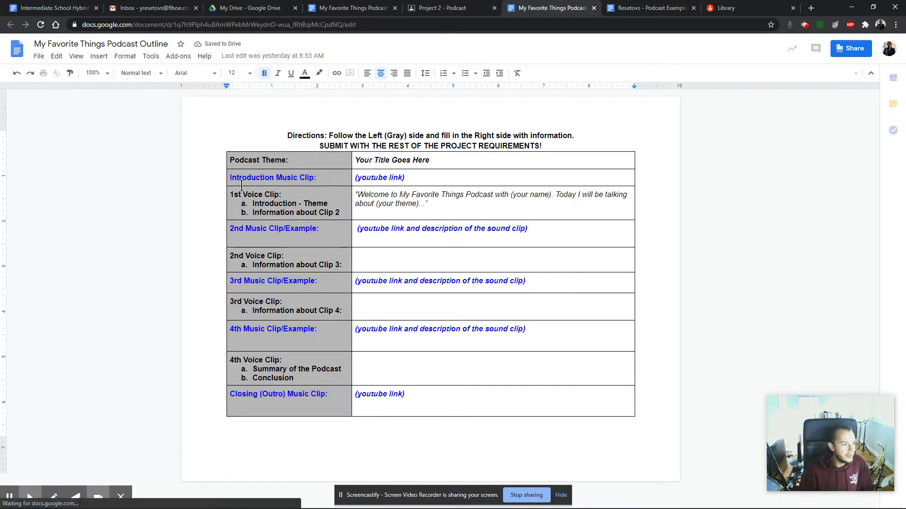
Examine the outline's gray prompt column, the podcast theme row and the YouTube link cells for the introduction, example and closing music clips.
left_click_drag(230, 160, 320, 226)
left_click_drag(322, 352, 328, 405)
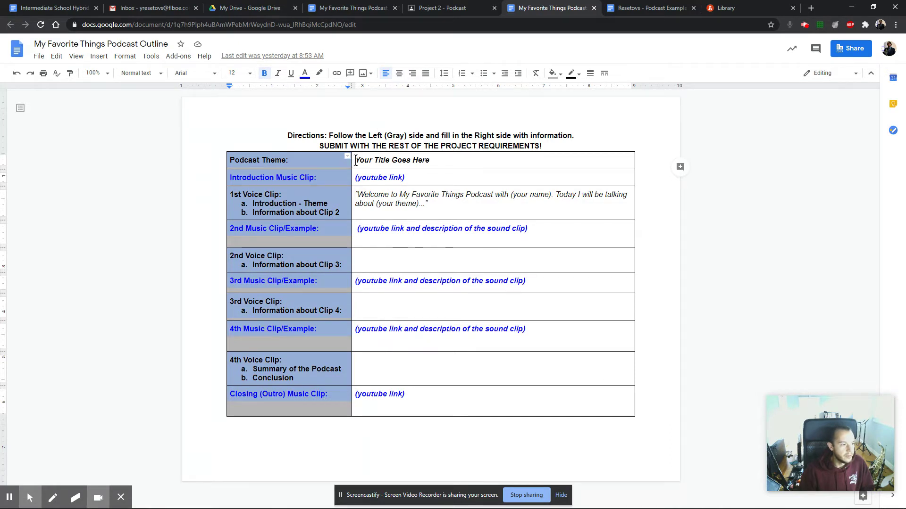
left_click_drag(360, 162, 463, 163)
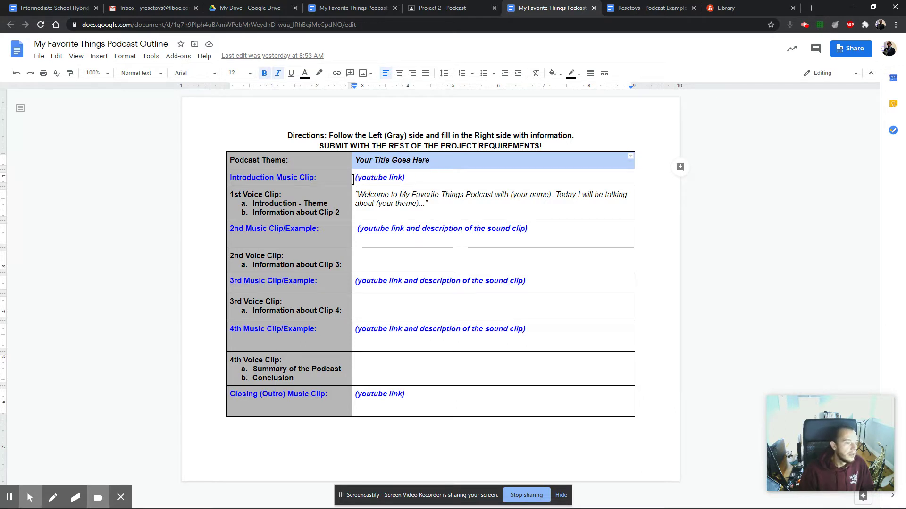
left_click_drag(354, 179, 450, 181)
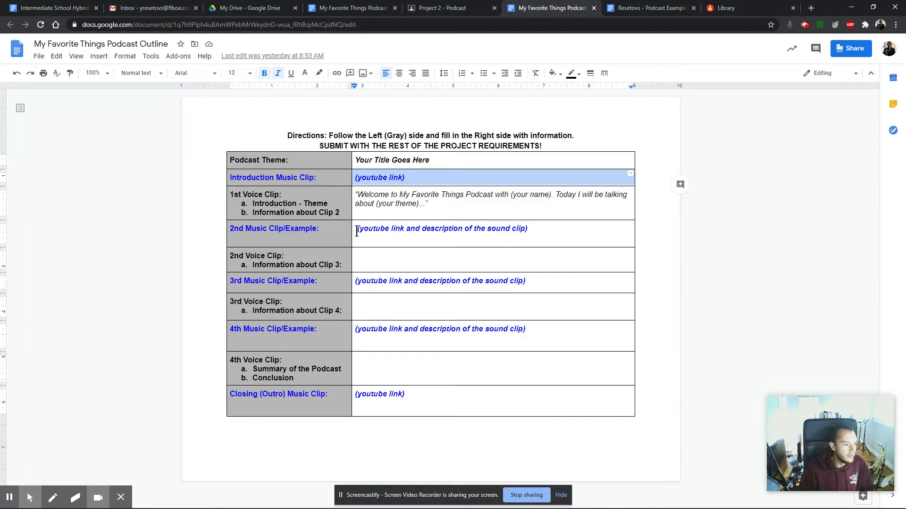
left_click_drag(356, 232, 570, 238)
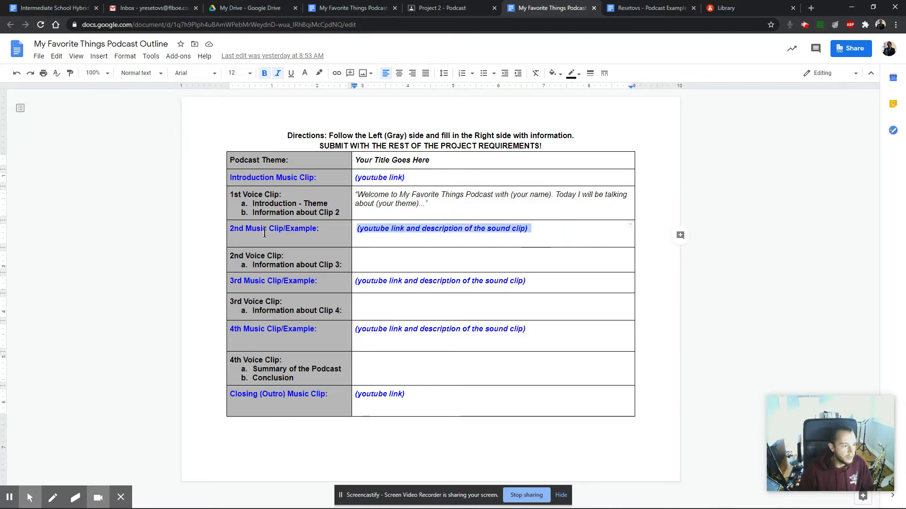
left_click_drag(357, 284, 492, 292)
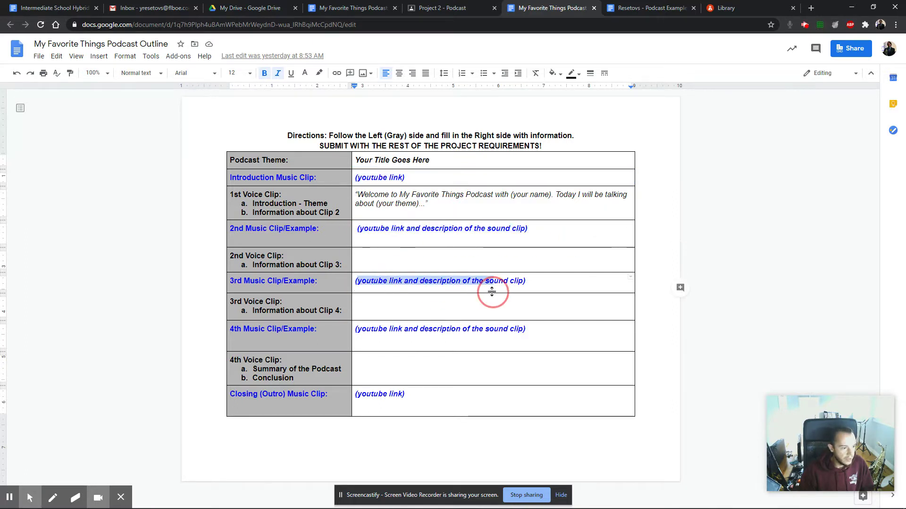
left_click_drag(355, 332, 350, 330)
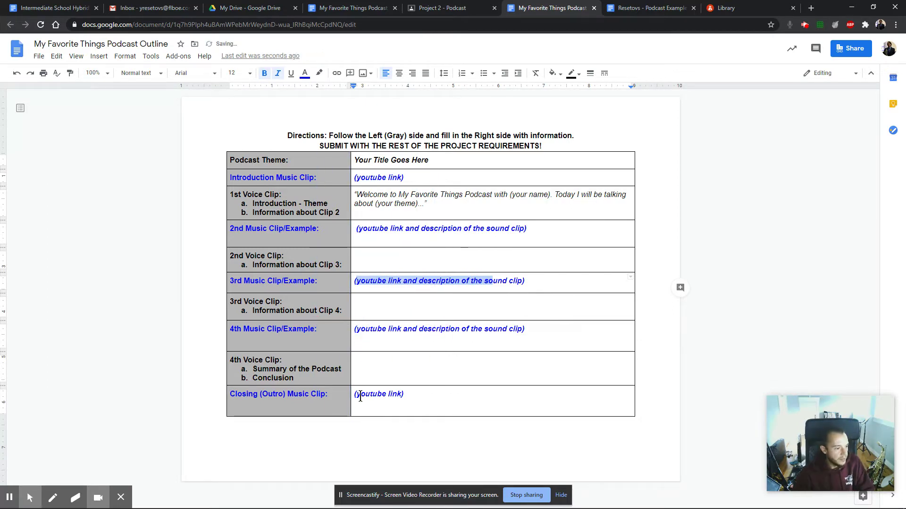
left_click_drag(355, 394, 405, 396)
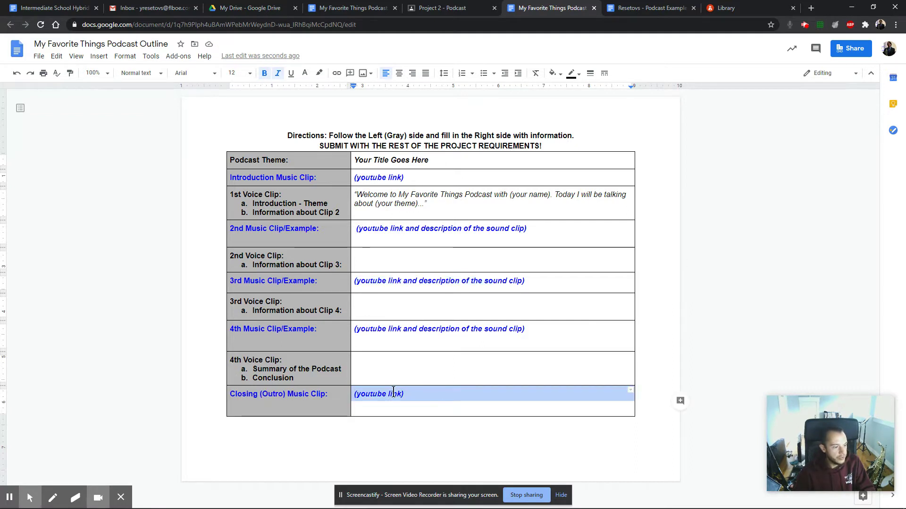
left_click(288, 178)
left_click(298, 396)
left_click(512, 231)
left_click(474, 281)
left_click(480, 329)
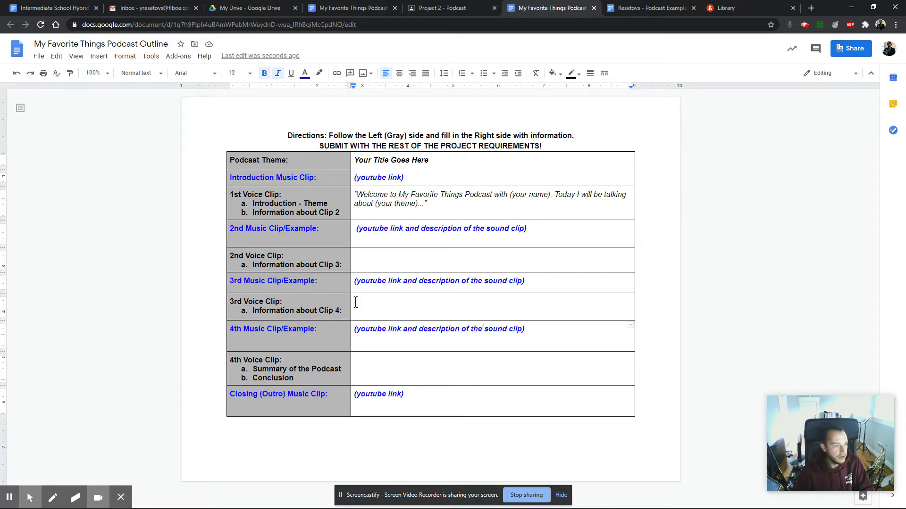
Examine the outline's four voice clip cells, focusing on the 1st Voice Clip prompts and how they lead into the 2nd Music Clip.
left_click(386, 204)
left_click(392, 260)
left_click(383, 306)
left_click(379, 359)
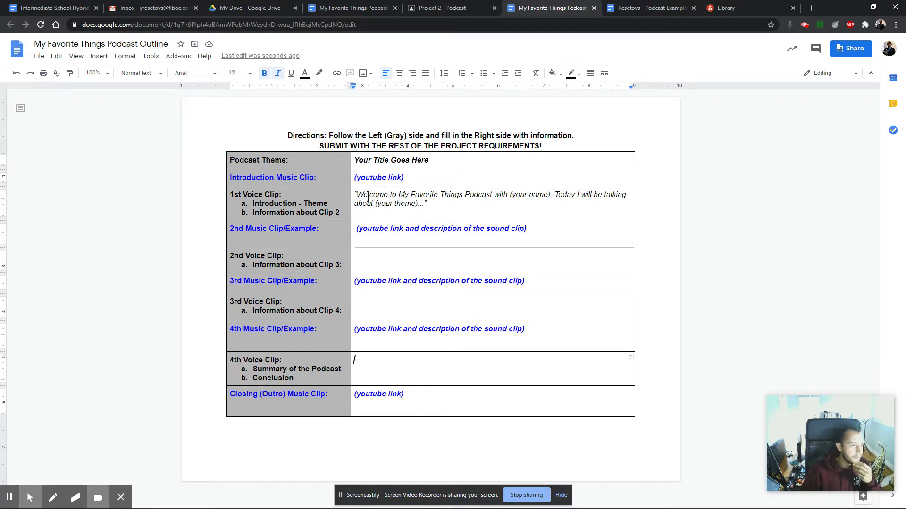
left_click_drag(253, 203, 337, 204)
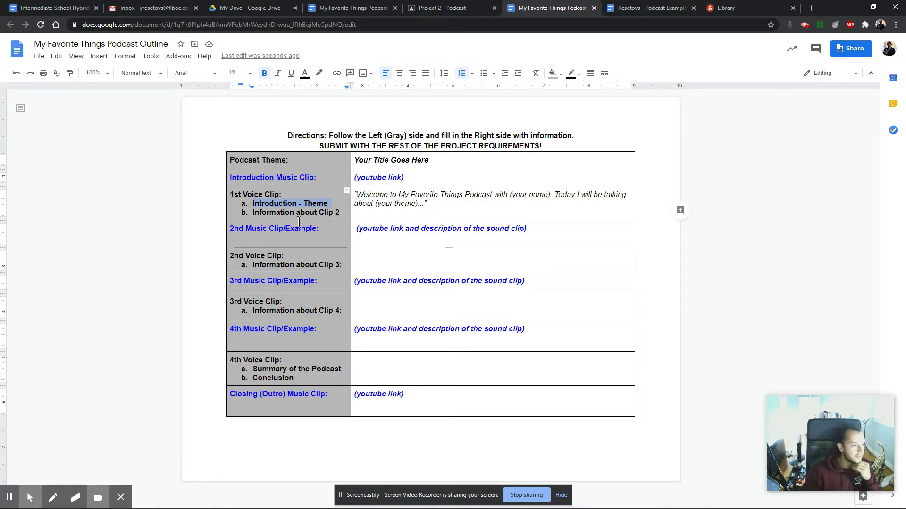
left_click_drag(253, 212, 338, 212)
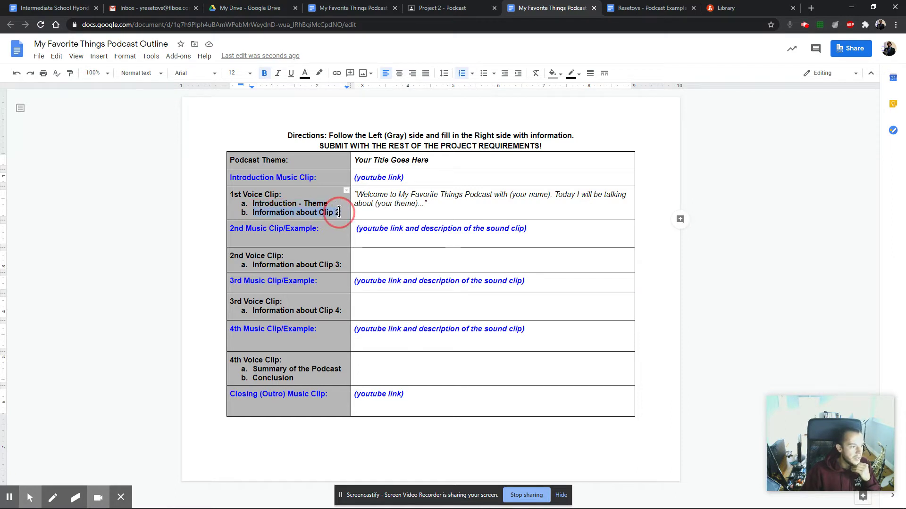
mouse_move(354, 194)
left_mouse_down()
mouse_move(455, 204)
mouse_move(354, 201)
left_mouse_up()
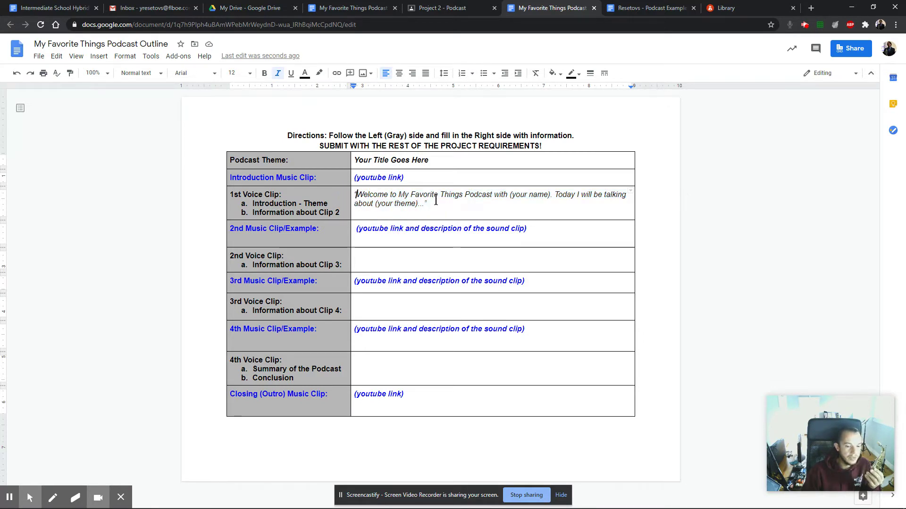
left_click_drag(357, 228, 550, 233)
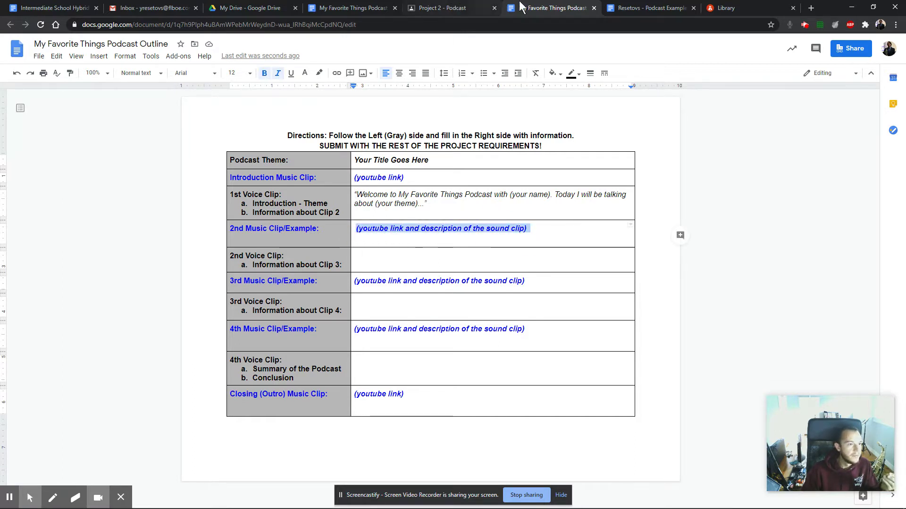
Switch to the finished Electronic Rock podcast example outline and set its zoom to 150%.
left_click(621, 6)
left_click(449, 260)
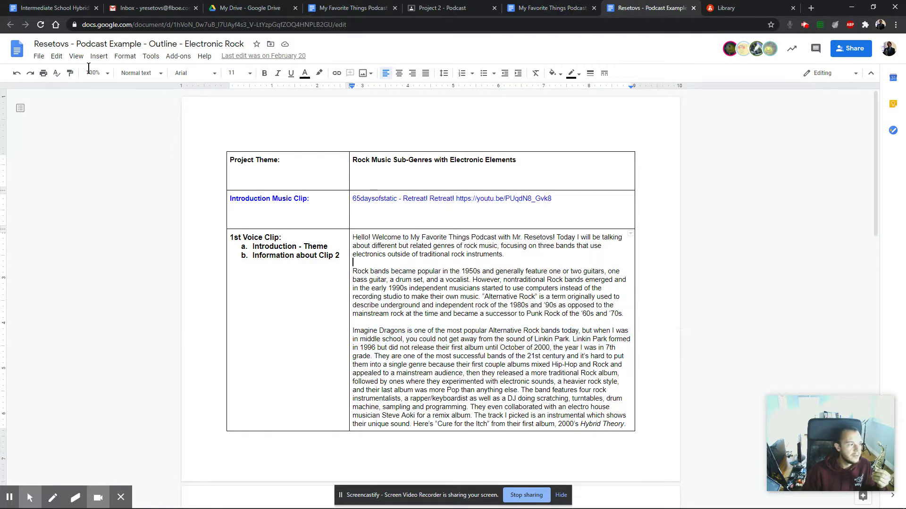
left_click(94, 73)
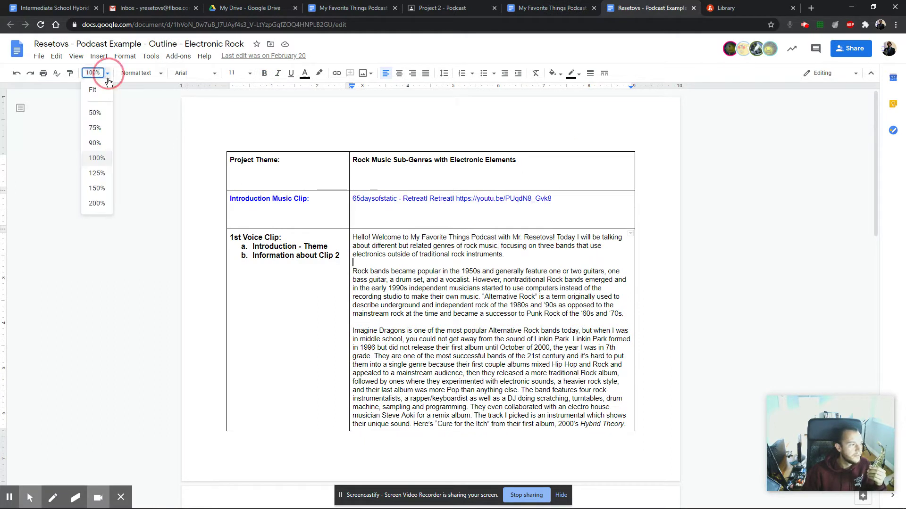
left_click(97, 188)
Review the example outline's project theme and its Introduction Music Clip entry.
scroll(487, 249, "down", 2)
scroll(487, 250, "down", 2)
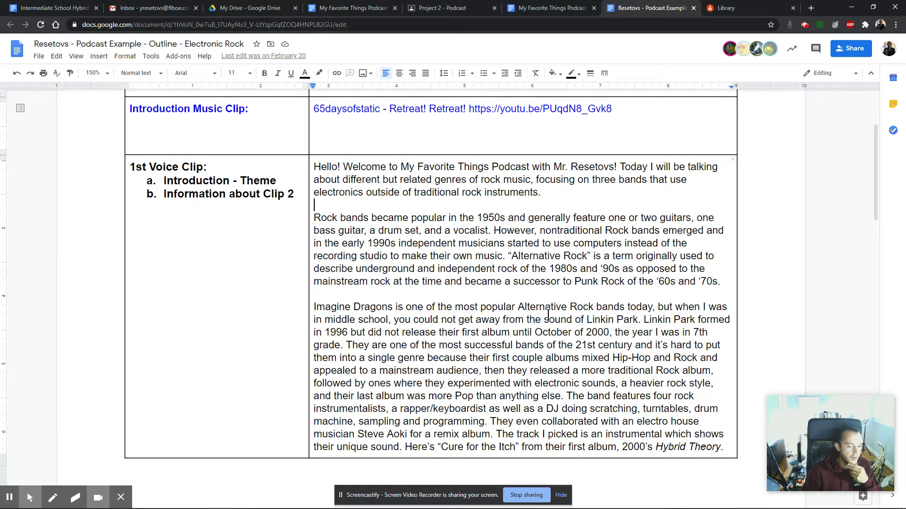
scroll(517, 313, "up", 2)
scroll(518, 312, "up", 1)
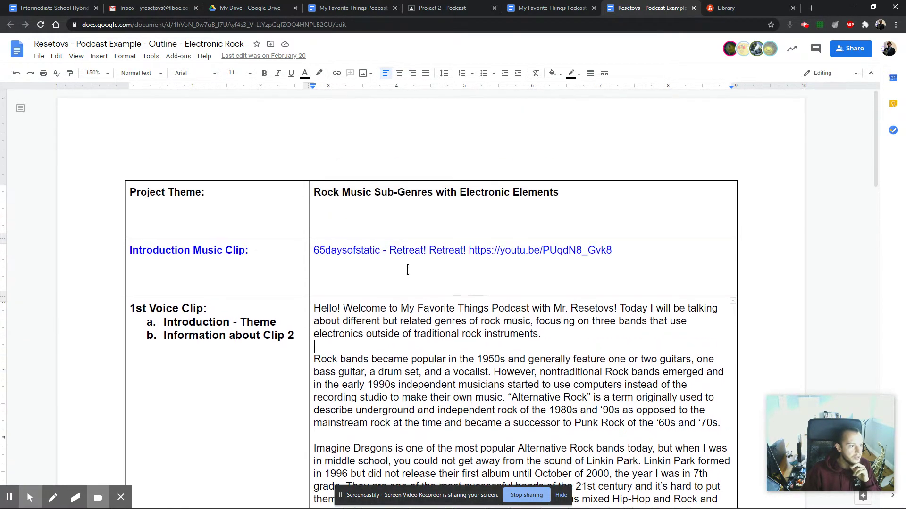
left_click_drag(314, 194, 566, 192)
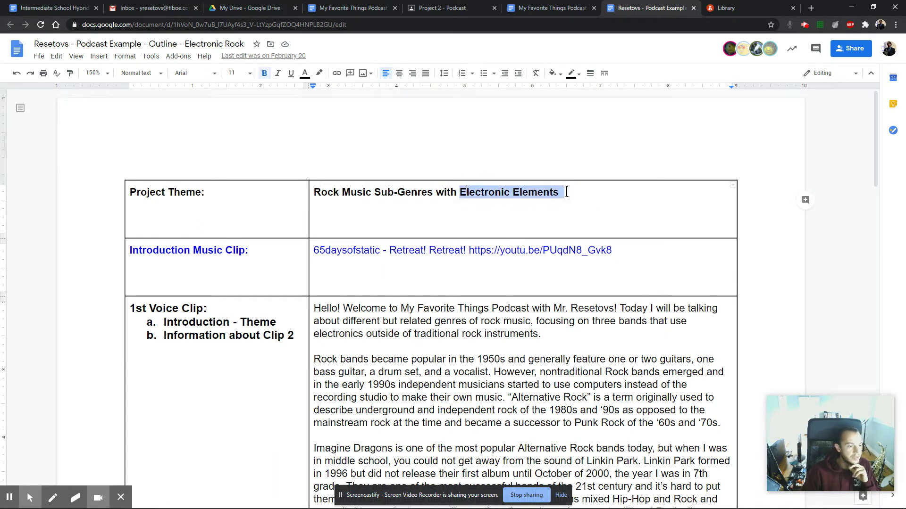
left_click(567, 192)
left_click_drag(314, 253, 383, 253)
scroll(385, 278, "down", 2)
scroll(385, 278, "down", 2)
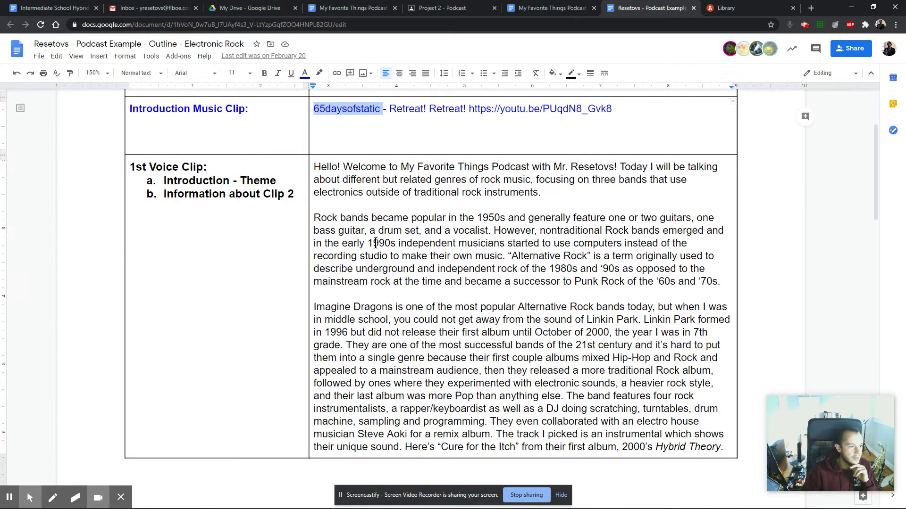
Examine the example's 1st Voice Clip script: the welcome, the rock history paragraph and the information introducing Clip 2.
left_click_drag(314, 166, 541, 192)
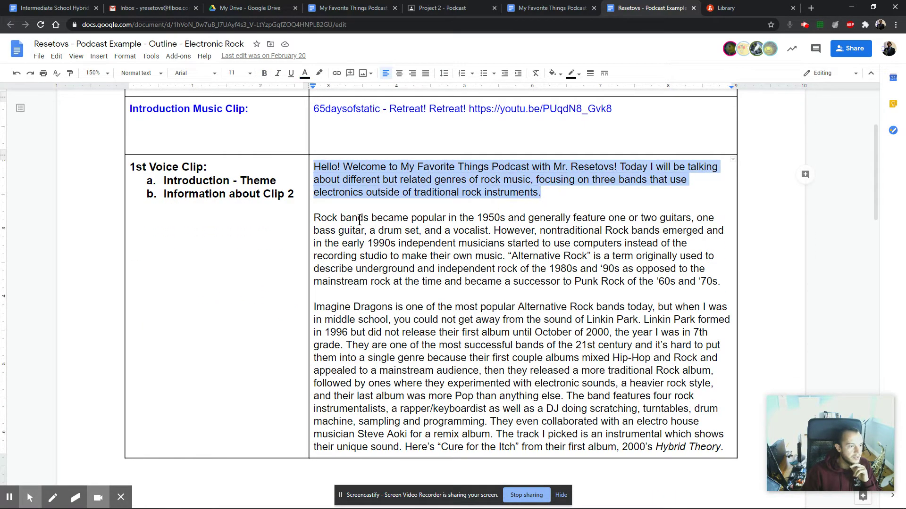
left_click_drag(314, 218, 721, 282)
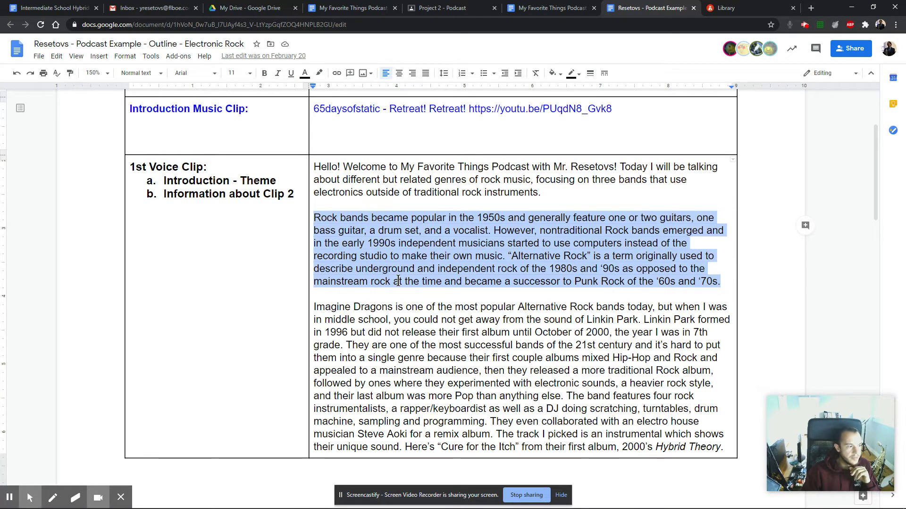
left_click_drag(621, 168, 533, 181)
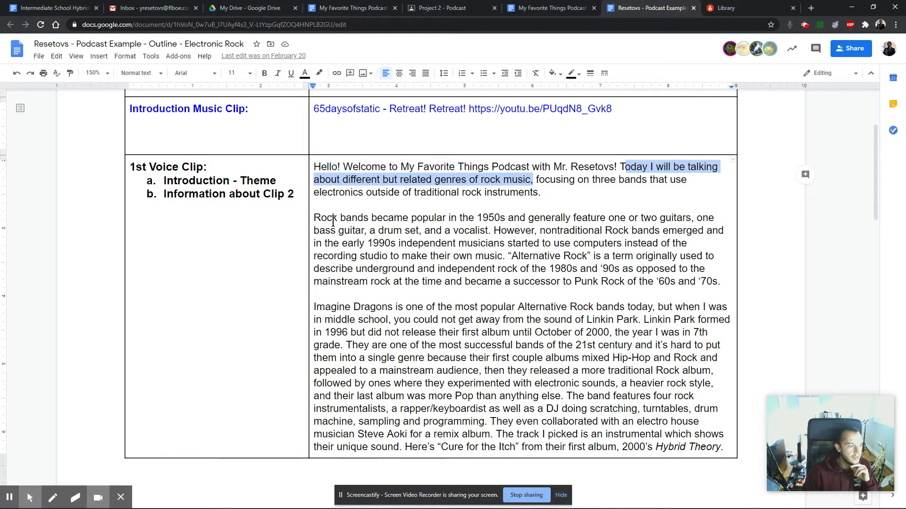
left_click_drag(315, 219, 684, 283)
left_click_drag(511, 255, 589, 257)
scroll(522, 286, "down", 3)
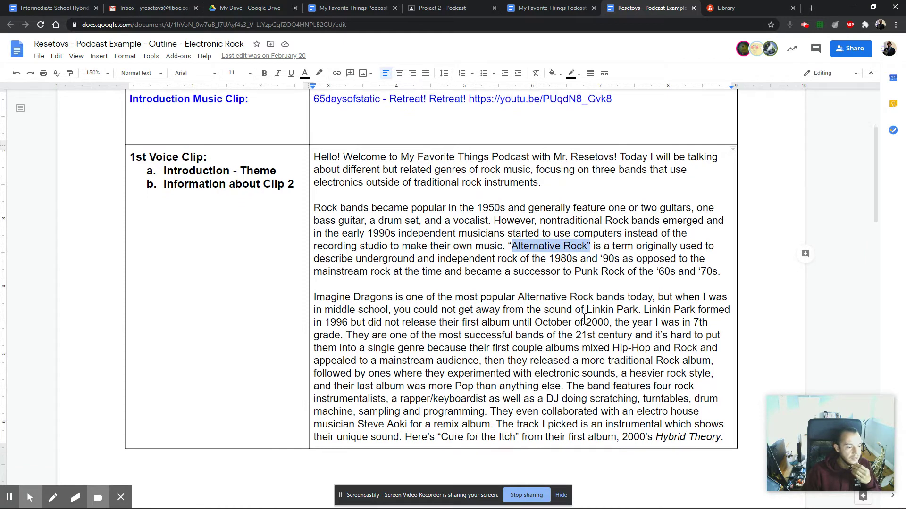
scroll(522, 287, "up", 3)
left_click_drag(315, 307, 723, 447)
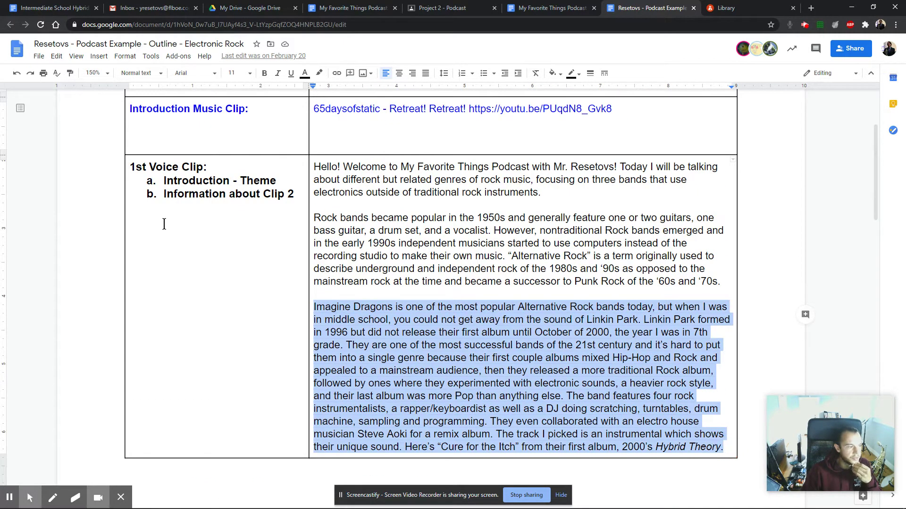
left_click_drag(295, 196, 229, 194)
left_click_drag(315, 308, 727, 448)
Look at the song title and YouTube link in the example's 2nd Music Clip/Example row.
scroll(612, 406, "down", 4)
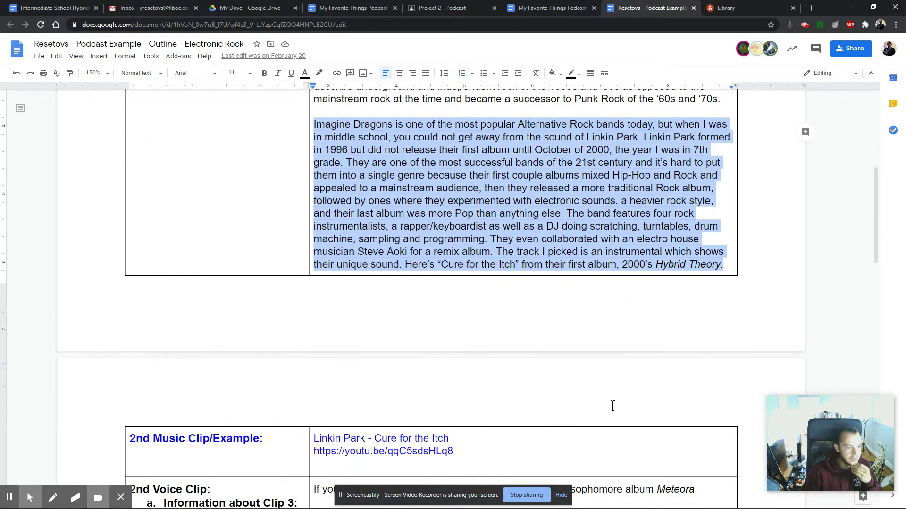
scroll(613, 406, "down", 1)
left_click_drag(316, 389, 567, 415)
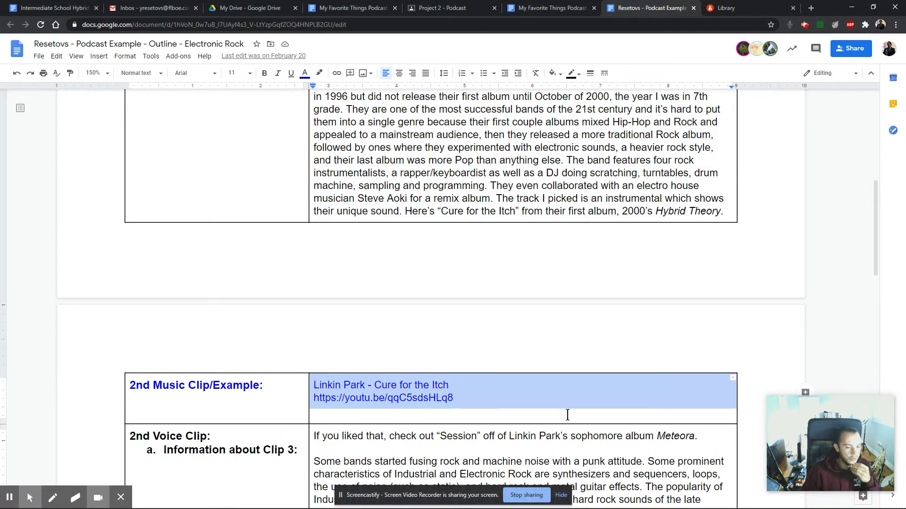
left_click(462, 397)
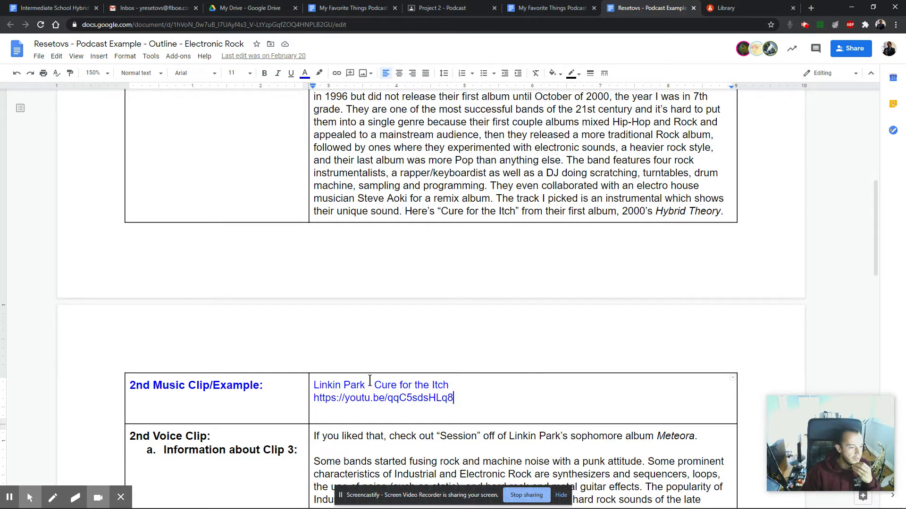
Review the YouTube links in the example outline's 2nd, 3rd and 4th Music Clip rows and its Closing (Outro) Music Clip row.
mouse_move(314, 385)
left_mouse_down()
mouse_move(449, 386)
mouse_move(312, 398)
left_mouse_up()
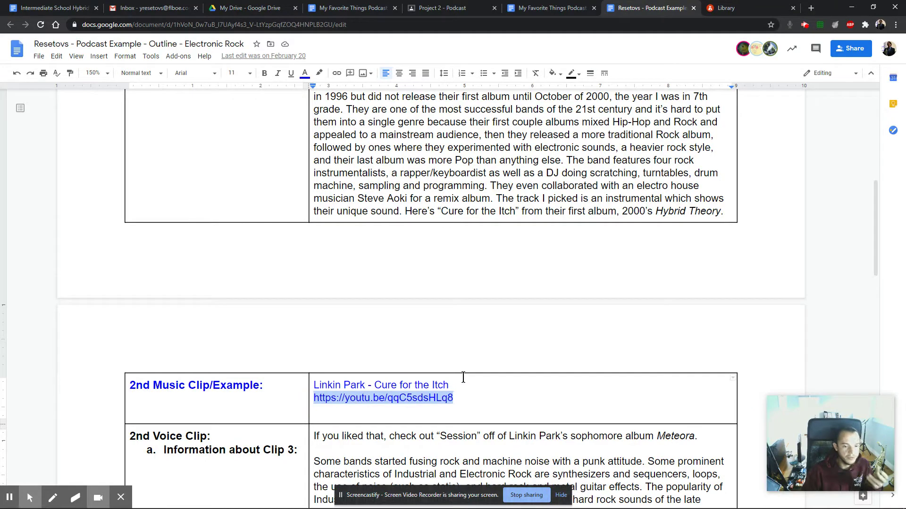
scroll(504, 380, "down", 1)
scroll(503, 380, "down", 6)
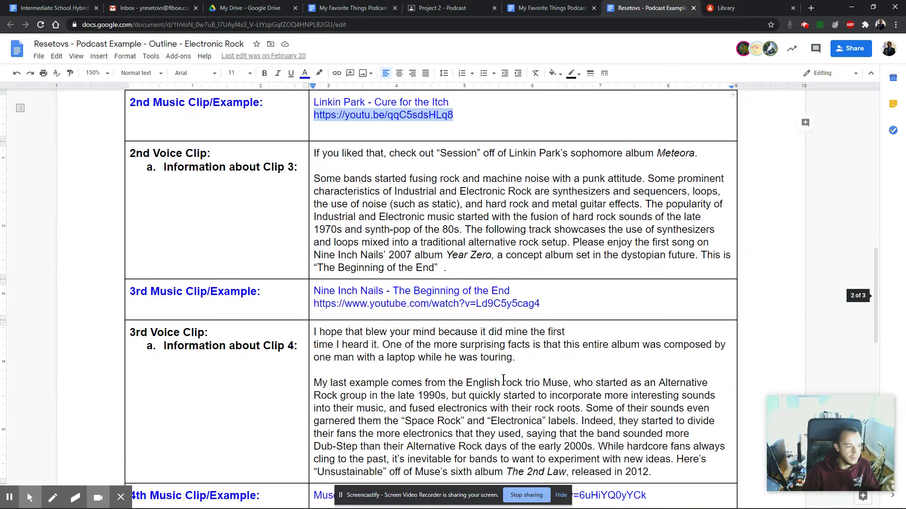
left_click_drag(543, 304, 304, 308)
scroll(305, 308, "down", 7)
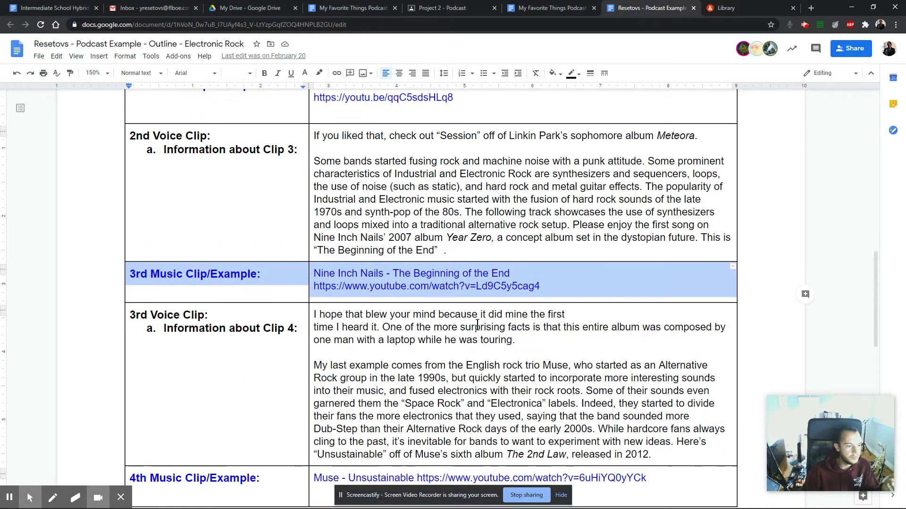
left_click_drag(646, 166, 376, 189)
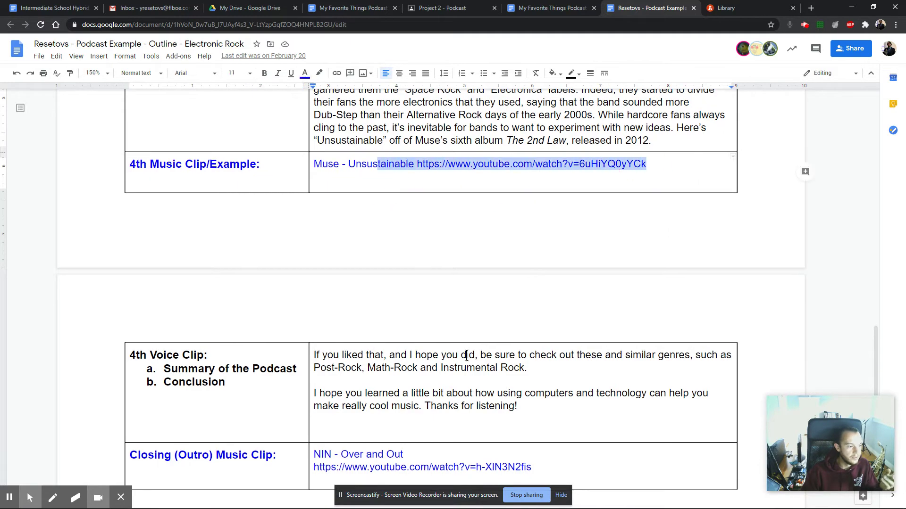
scroll(544, 319, "down", 3)
left_click_drag(532, 328, 306, 325)
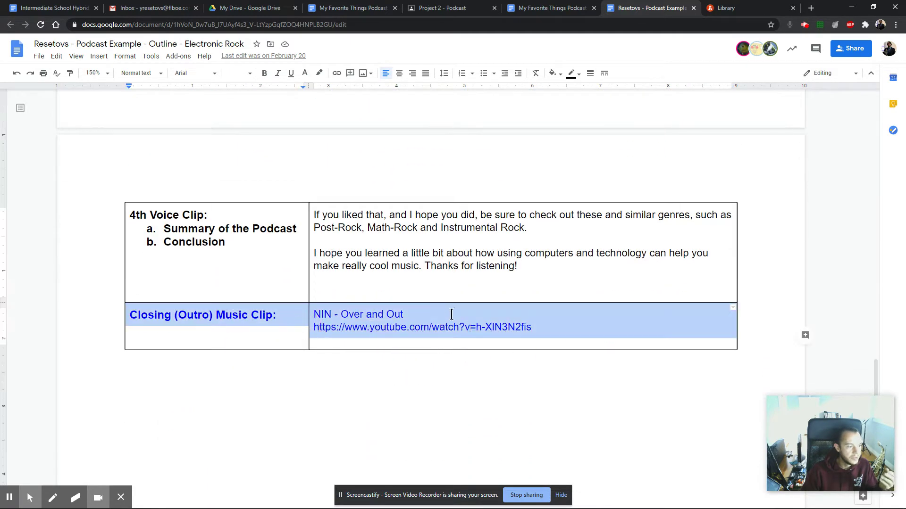
left_click(442, 291)
scroll(481, 101, "up", 20)
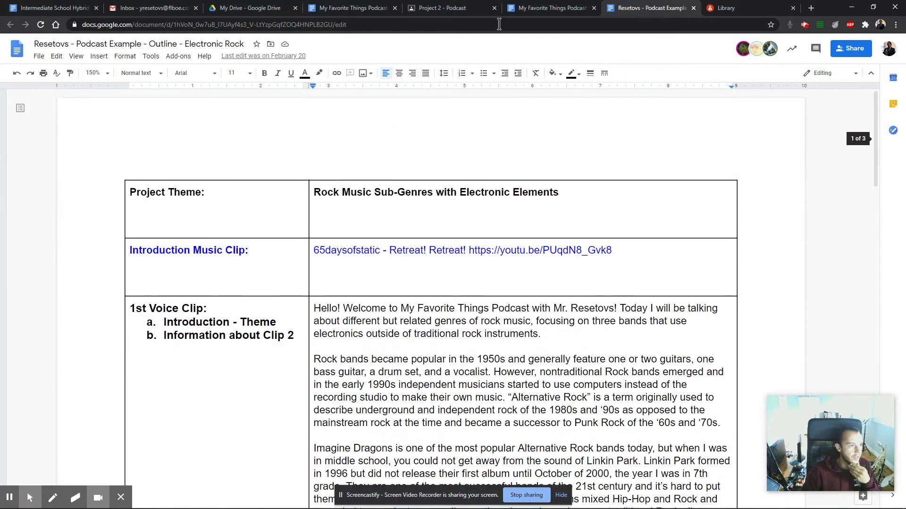
Switch to the Project 2 - Podcast assignment and highlight the Install AdBlock Plus instruction under Day 2.
left_click(442, 8)
scroll(352, 244, "up", 7)
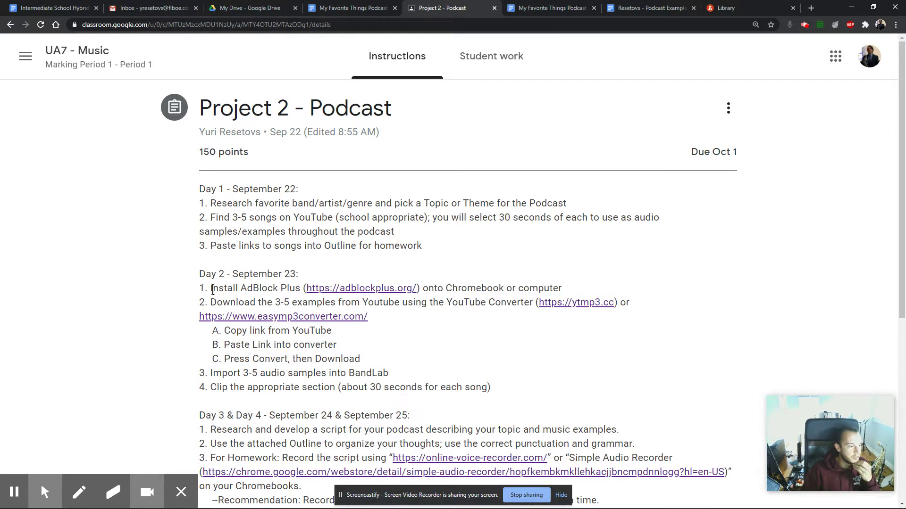
left_click_drag(211, 290, 305, 288)
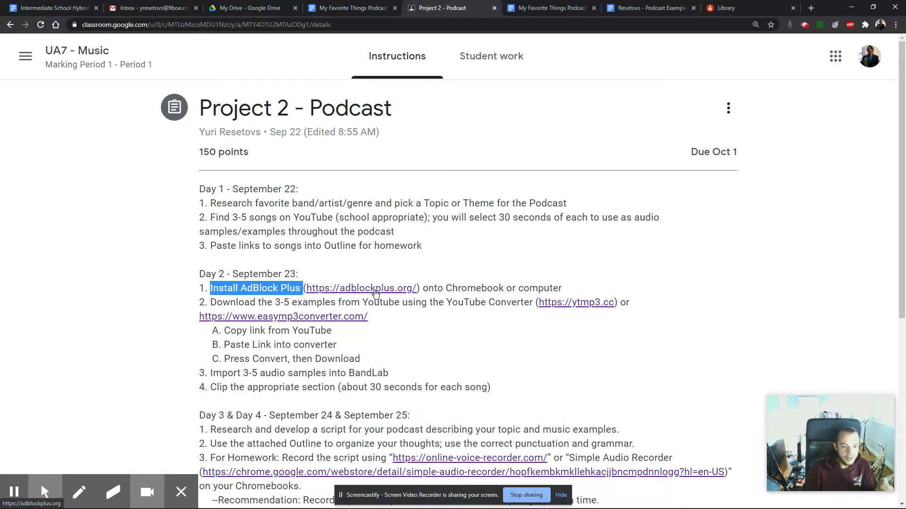
Open the linked Adblock Plus site, look at the installed extension's popup and its Chrome Web Store page, and close the site.
left_click(375, 289)
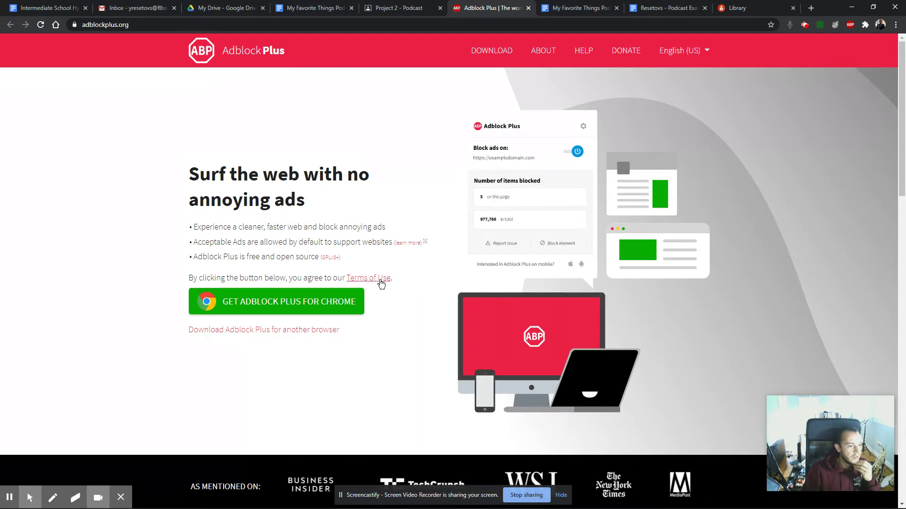
left_click(850, 24)
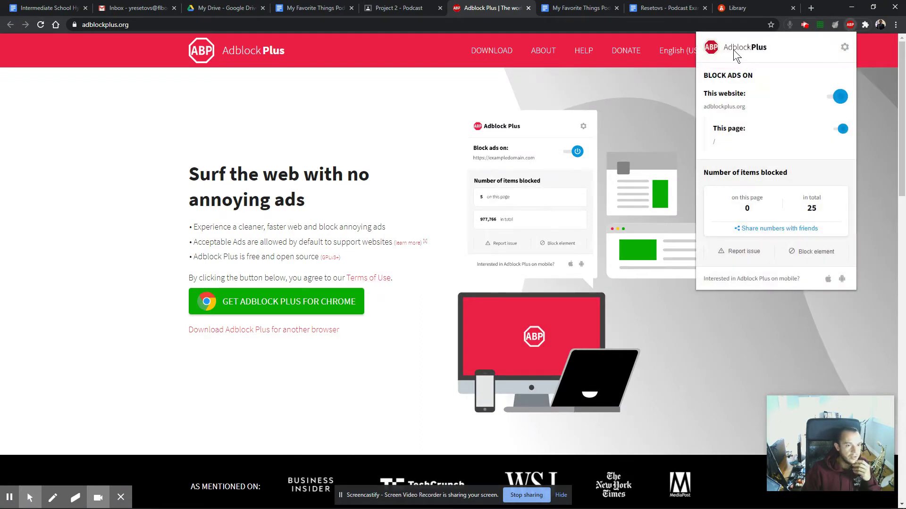
left_click(267, 265)
left_click(266, 311)
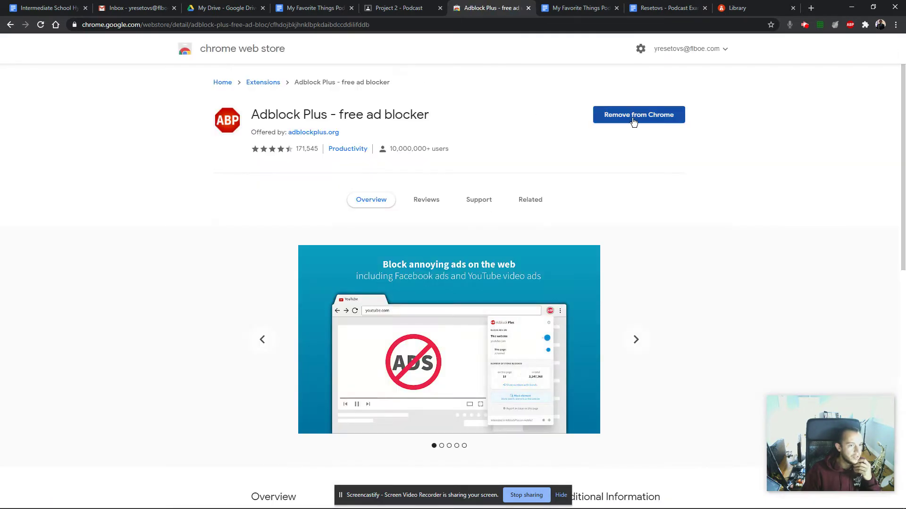
left_click(527, 8)
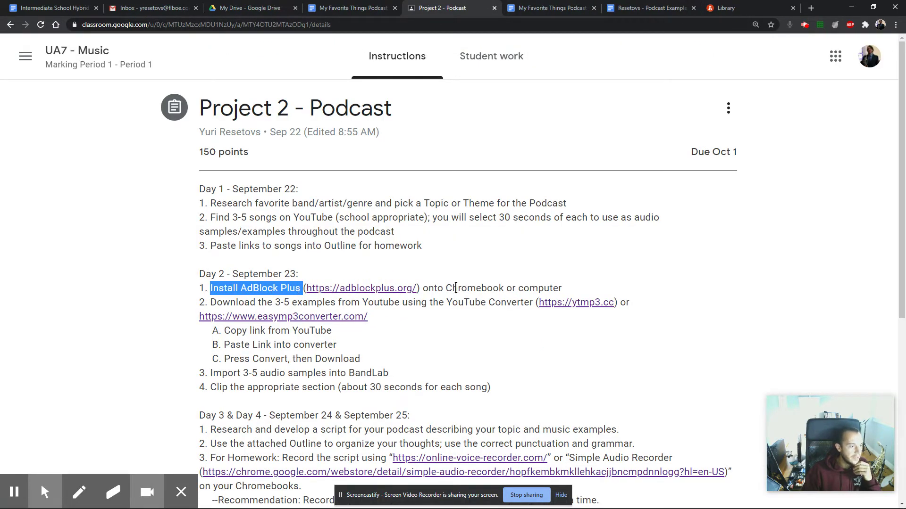
Highlight the YouTube Converter wording in Day 2's download instruction and open the ytmp3.cc link.
left_click(274, 303)
left_click_drag(214, 302, 529, 302)
left_click(529, 302)
left_click_drag(448, 305, 534, 304)
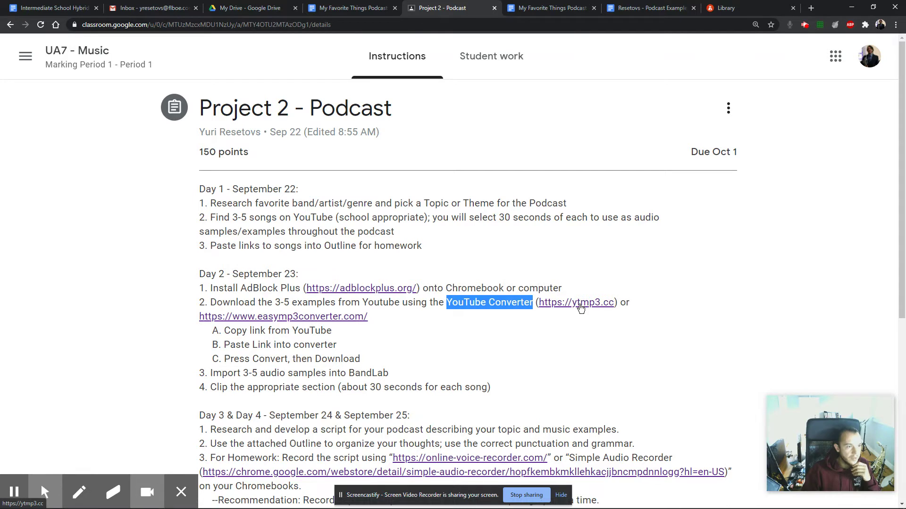
left_click(581, 307)
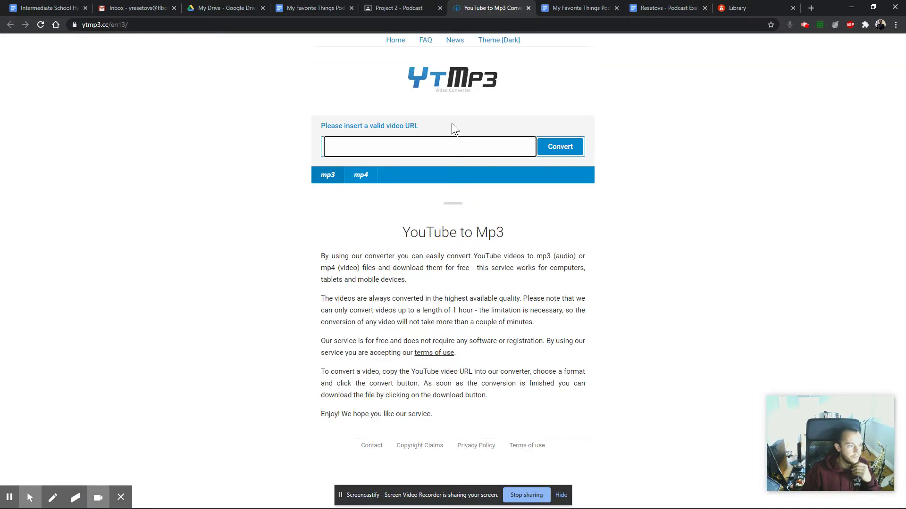
Copy the YouTube link for 65daysofstatic - Retreat! Retreat! from the example outline's Introduction Music Clip row.
left_click(573, 8)
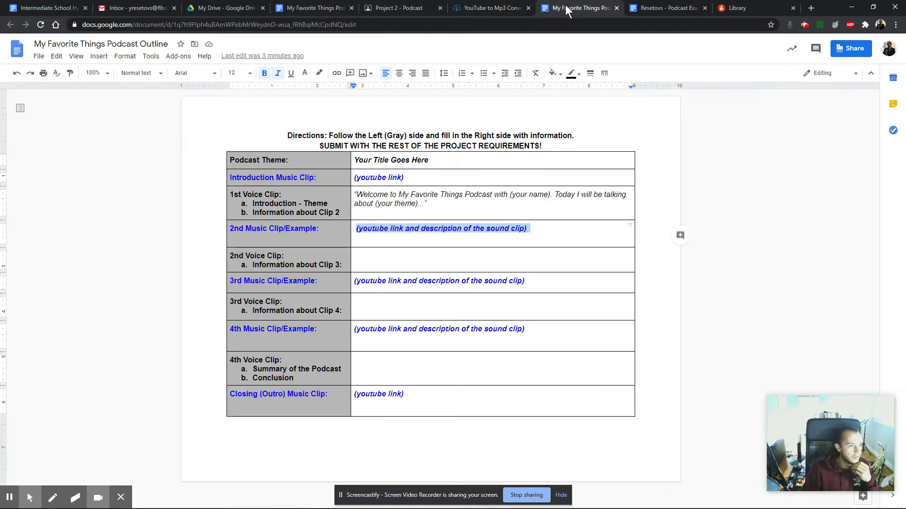
left_click(666, 8)
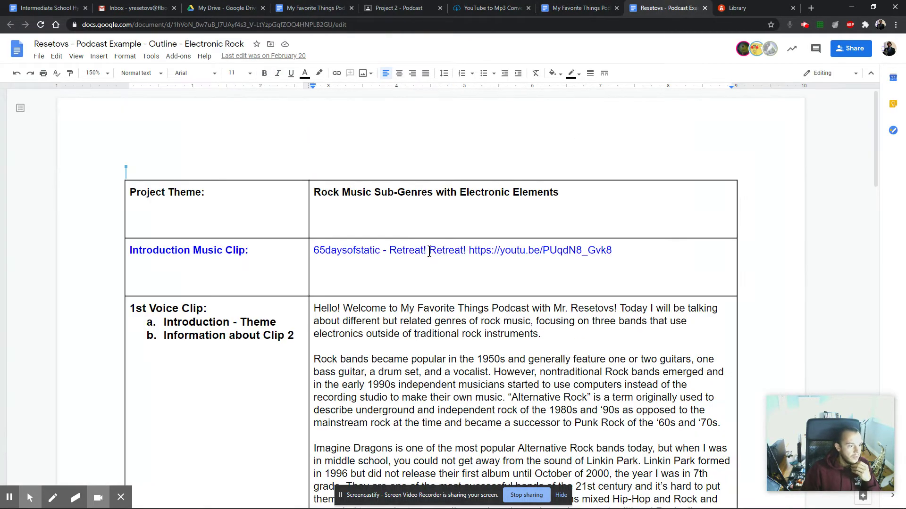
left_click_drag(469, 250, 612, 249)
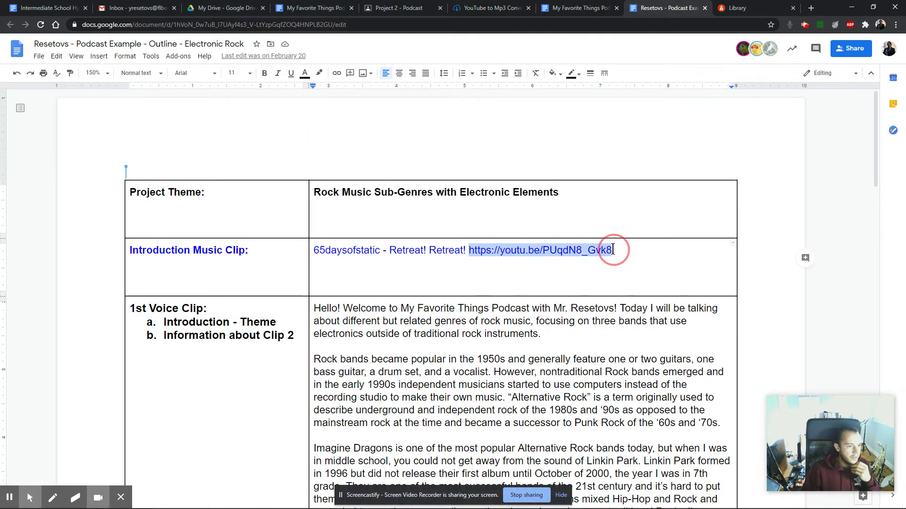
right_click(542, 254)
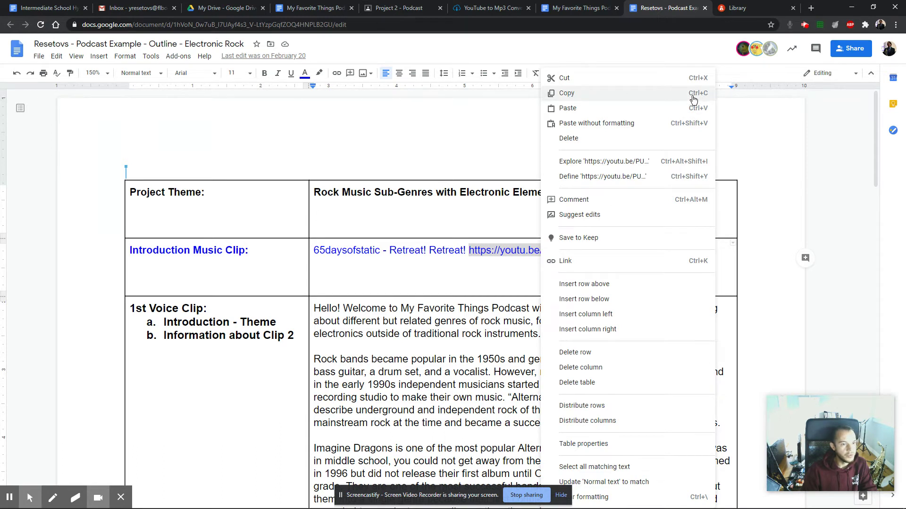
left_click(579, 99)
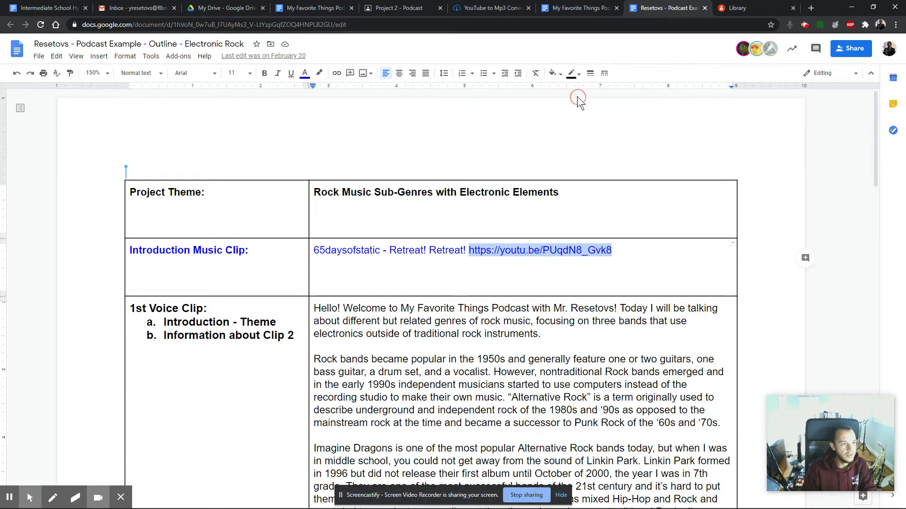
left_click(495, 8)
left_click(374, 144)
right_click(374, 144)
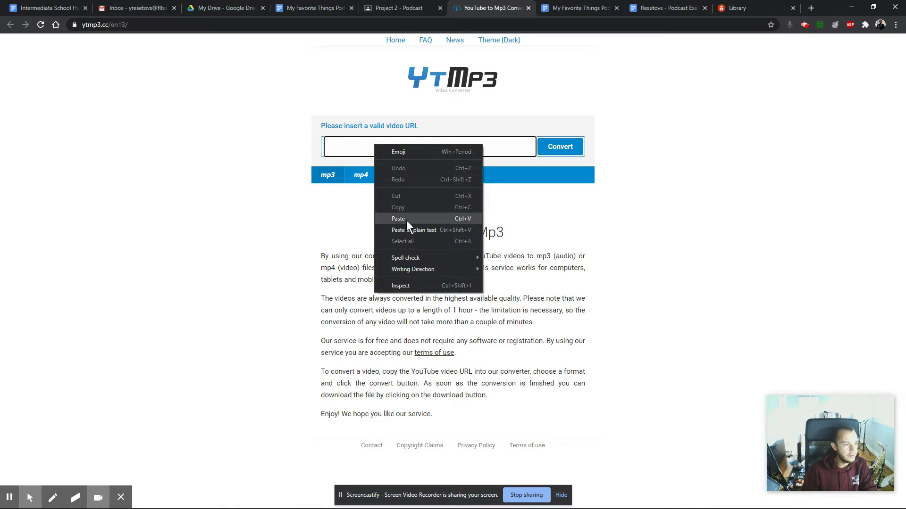
left_click(472, 218)
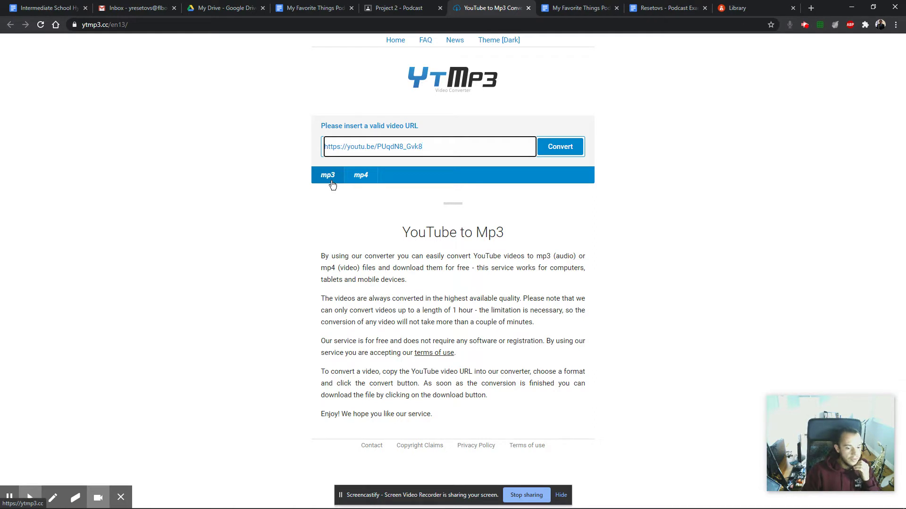
left_click(362, 178)
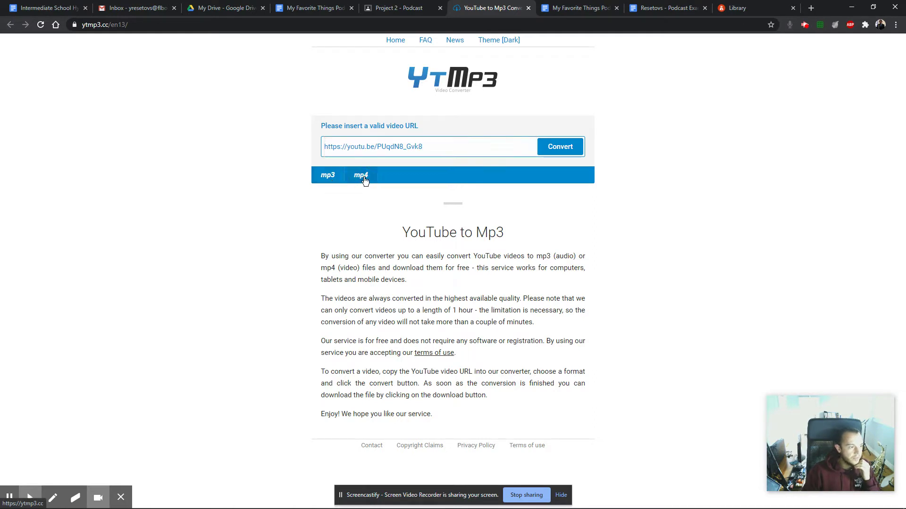
left_click(332, 181)
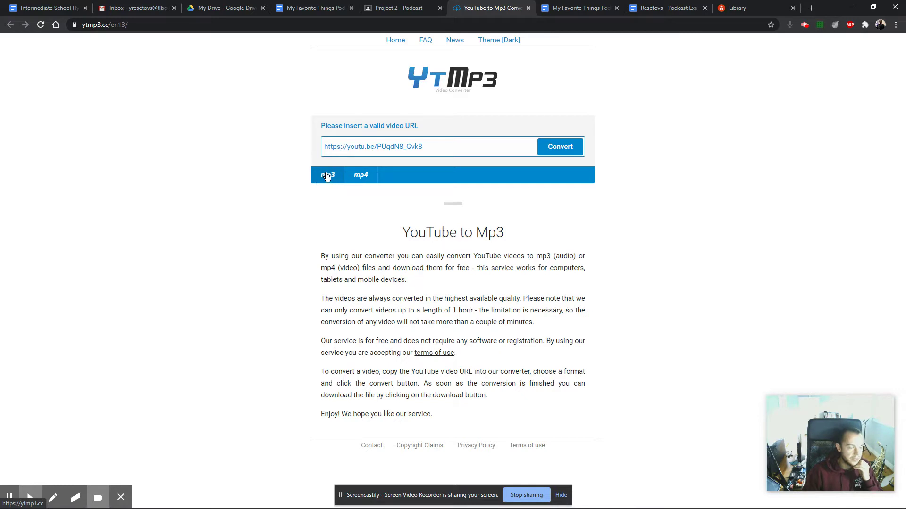
left_click(562, 148)
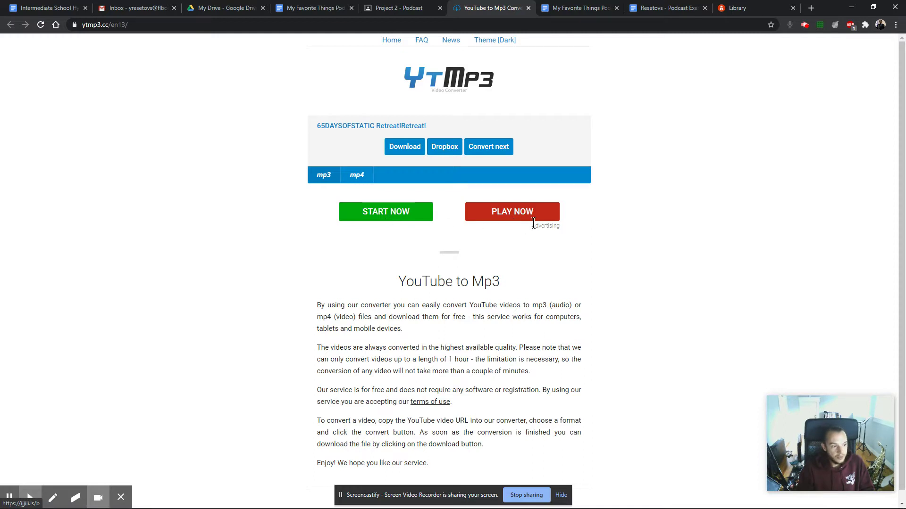
Highlight the Advertising label below the ad buttons, download the converted Retreat!Retreat! mp3 and reset the converter for another video.
left_click_drag(533, 227, 592, 228)
left_click(553, 335)
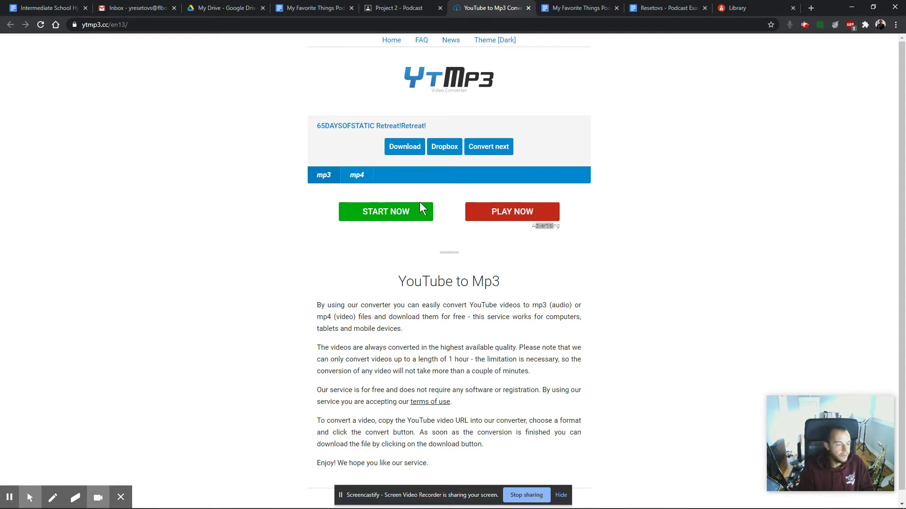
left_click(403, 150)
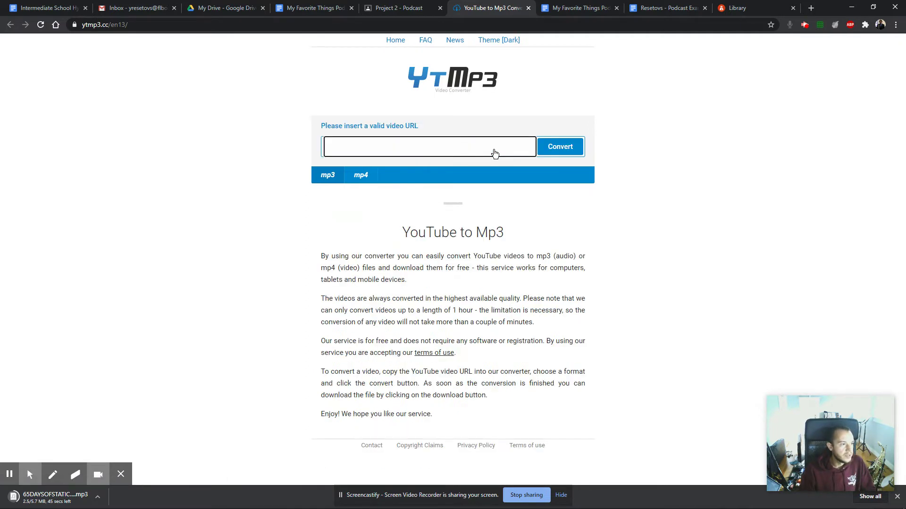
Copy the Linkin Park - Cure for the Itch YouTube link from the example outline's 2nd Music Clip/Example row.
left_click(327, 10)
left_click(600, 10)
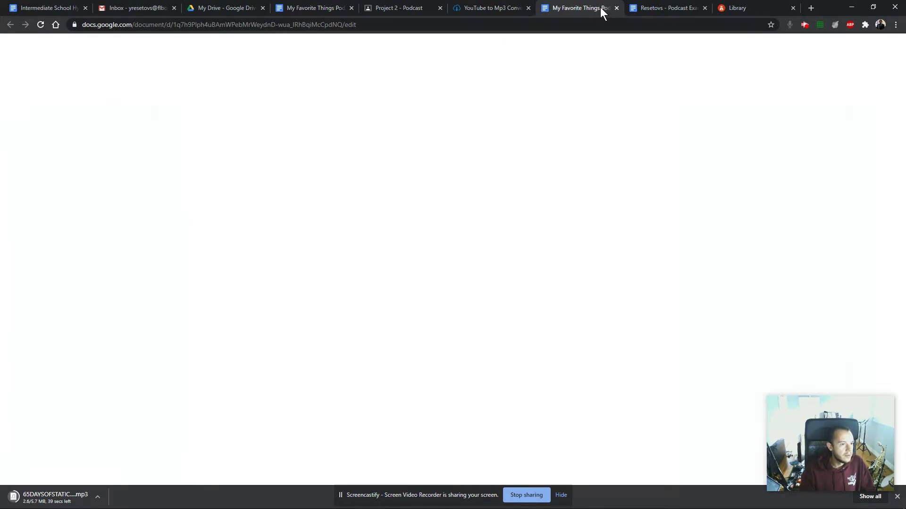
left_click(659, 9)
scroll(471, 301, "down", 10)
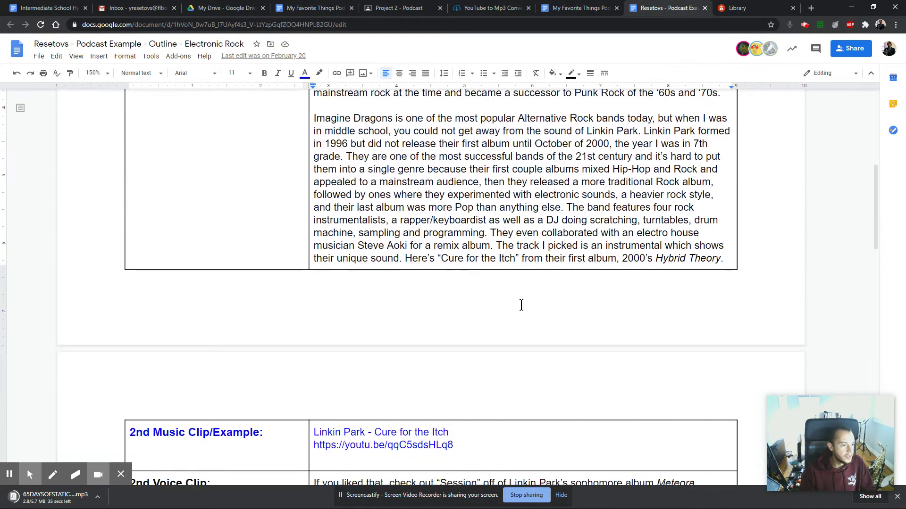
left_click_drag(461, 257, 316, 259)
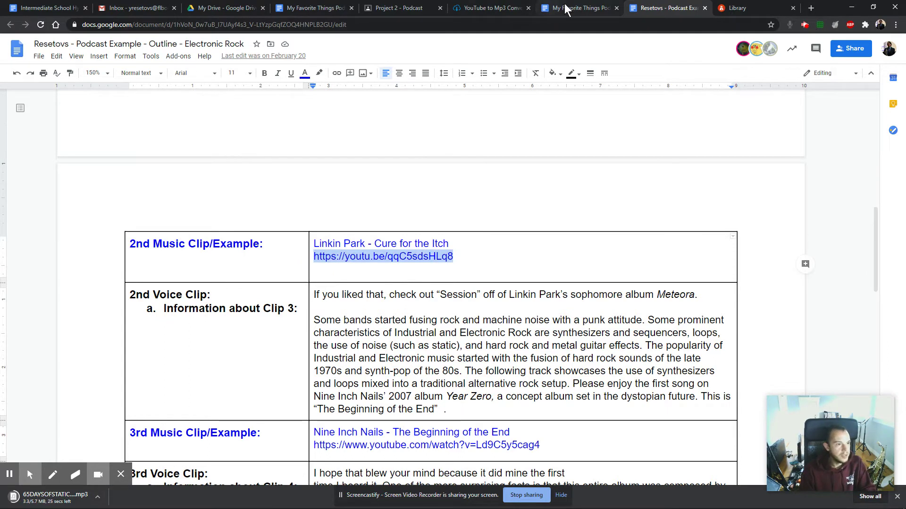
left_click(491, 9)
key("ctrl+v")
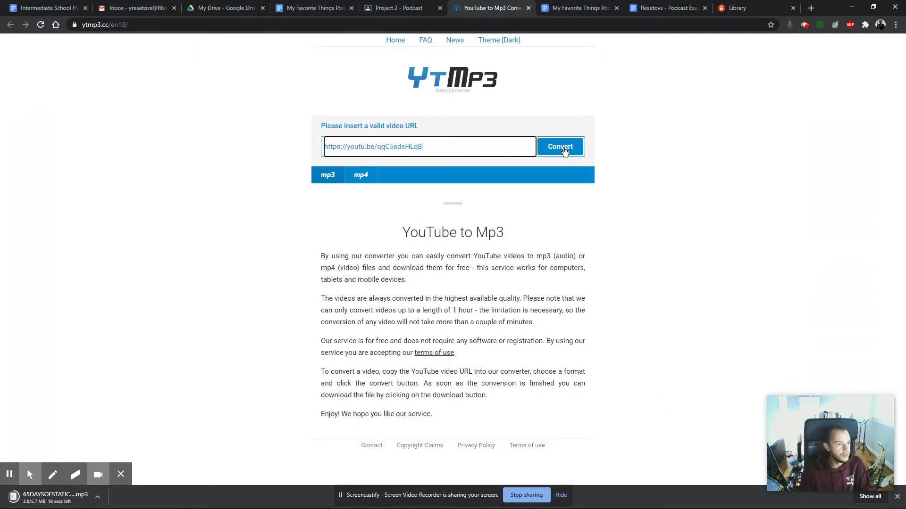
left_click(560, 147)
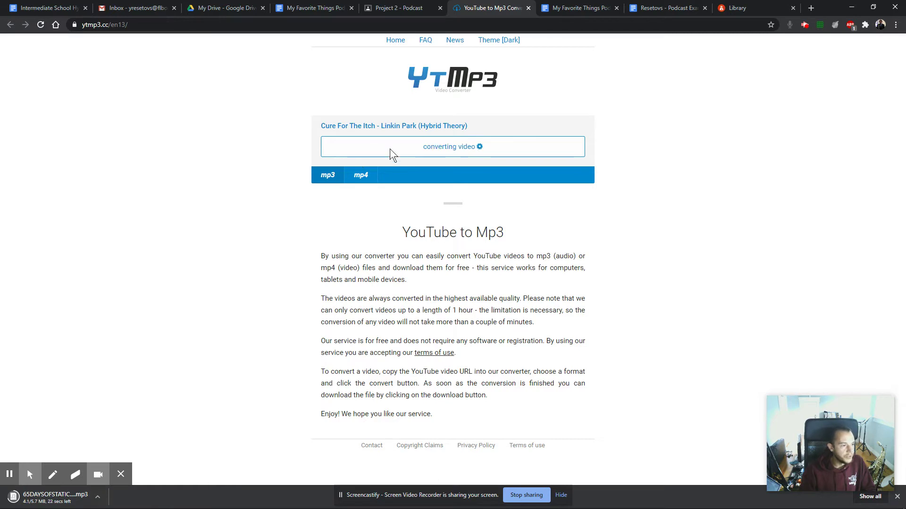
Cancel the running 65DAYSOFSTATIC mp3 download, close the converter and return to the Project 2 - Podcast assignment.
left_click(99, 503)
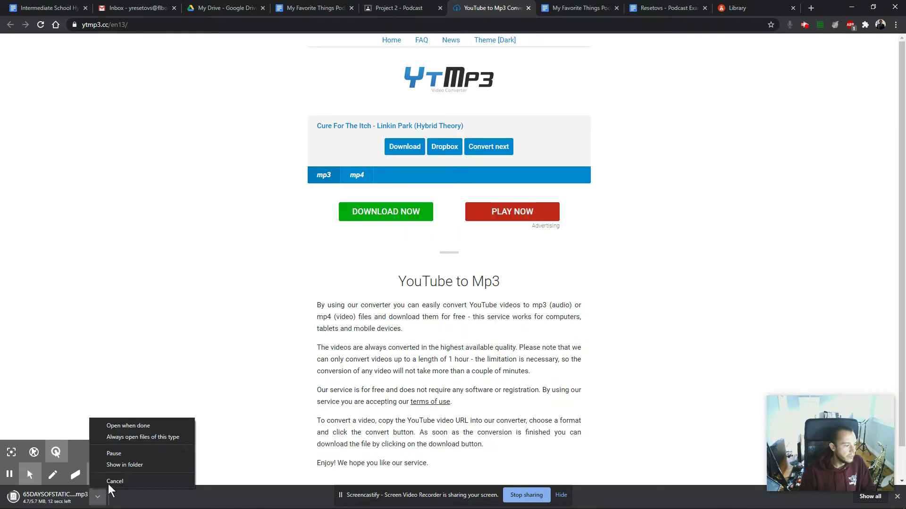
left_click(111, 483)
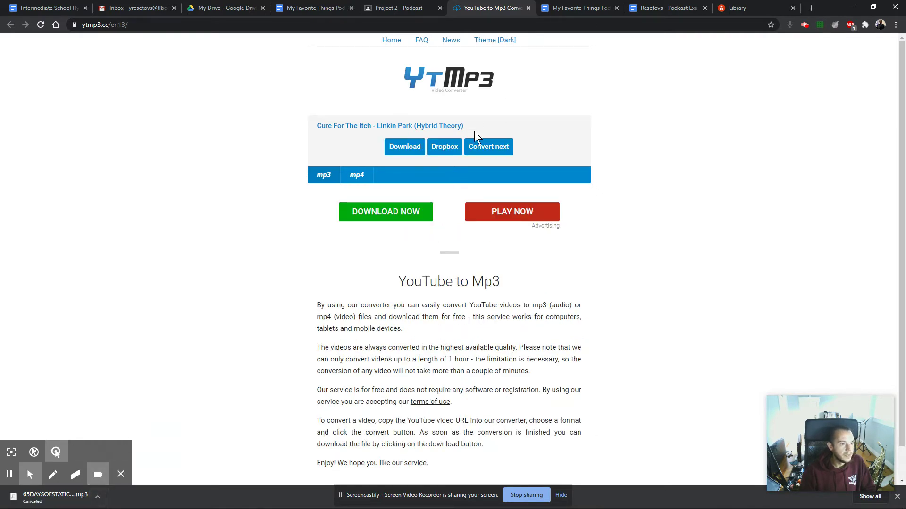
left_click(528, 8)
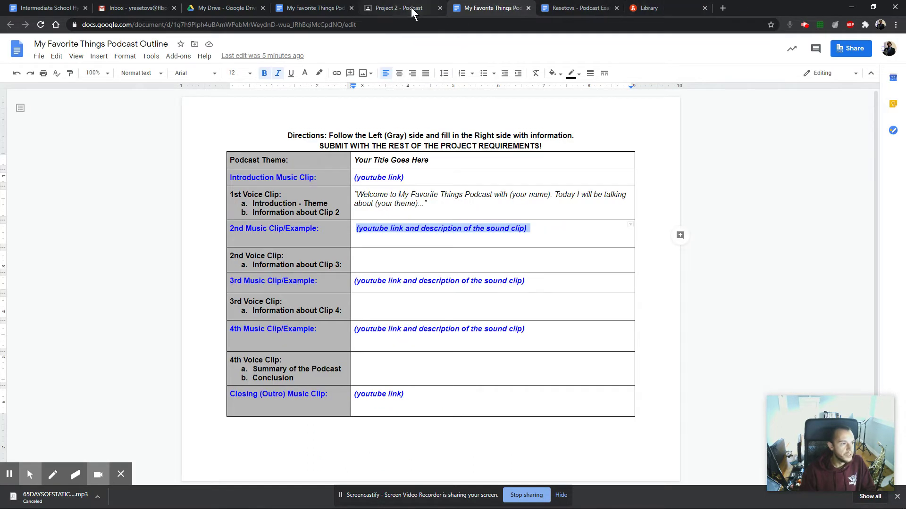
left_click(412, 10)
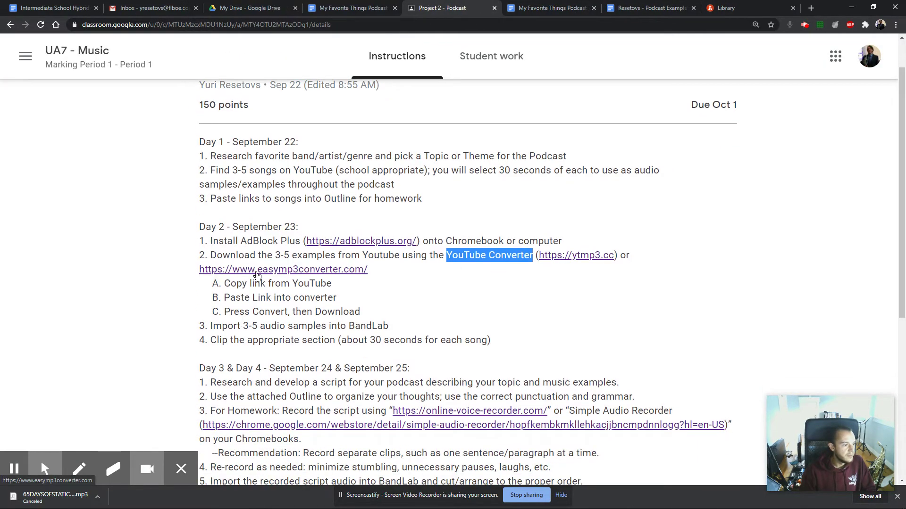
Highlight the Day 2 instruction "Import 3-5 audio samples into BandLab" in the assignment and switch to the project library in BandLab.
left_click_drag(211, 326, 388, 327)
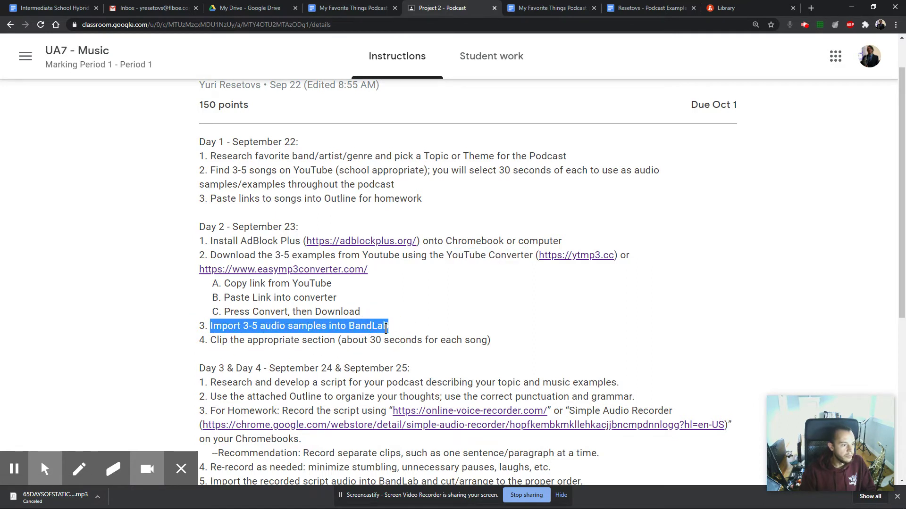
left_click(735, 8)
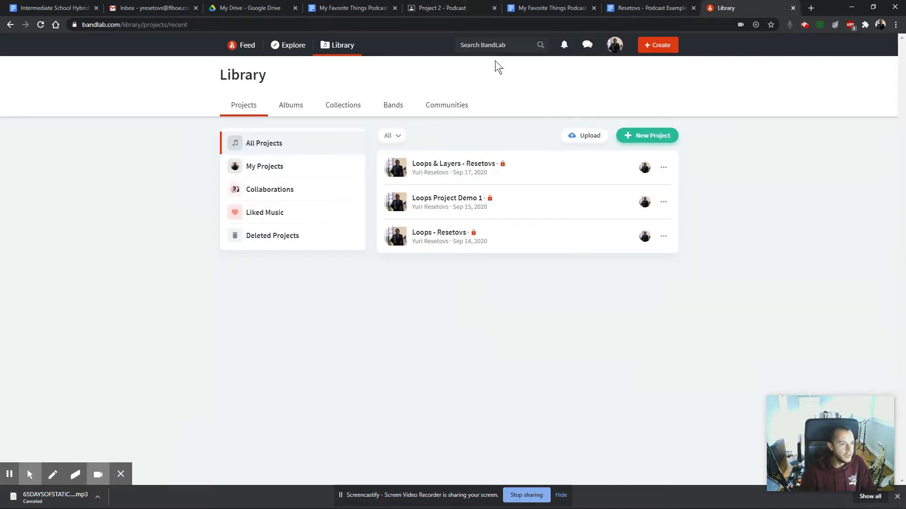
left_click(237, 53)
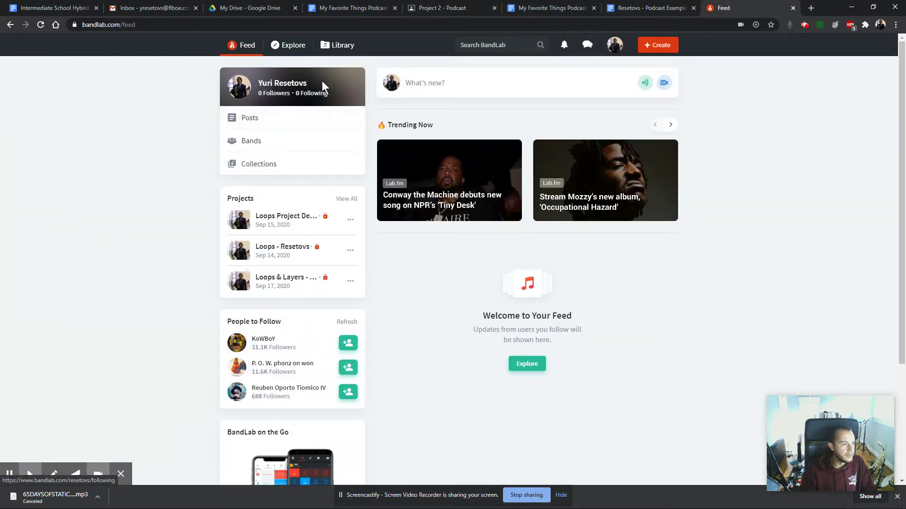
left_click(334, 44)
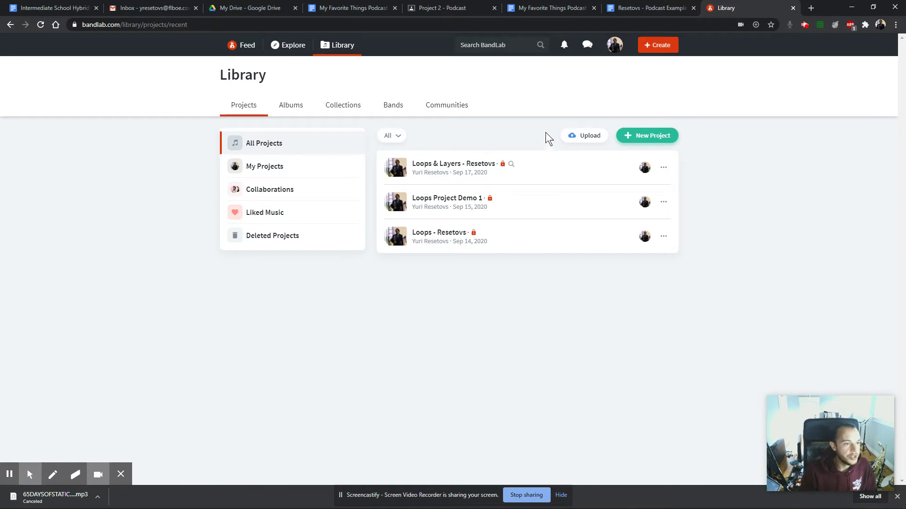
Create a new BandLab project without choosing a track type and open the file picker for importing audio.
left_click(654, 47)
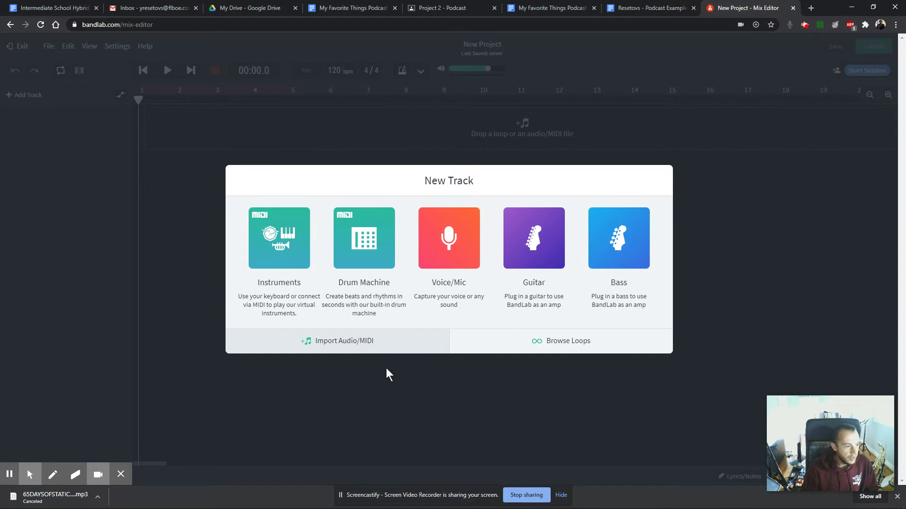
left_click(433, 381)
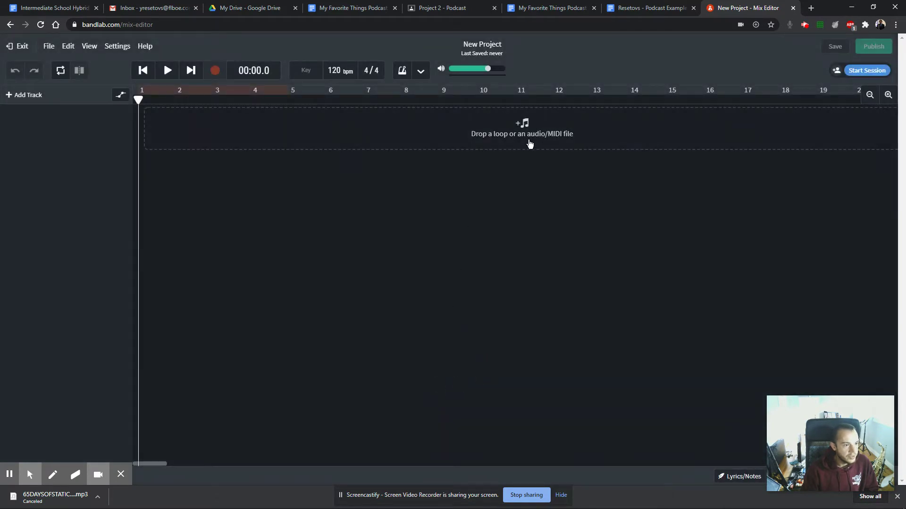
left_click(528, 135)
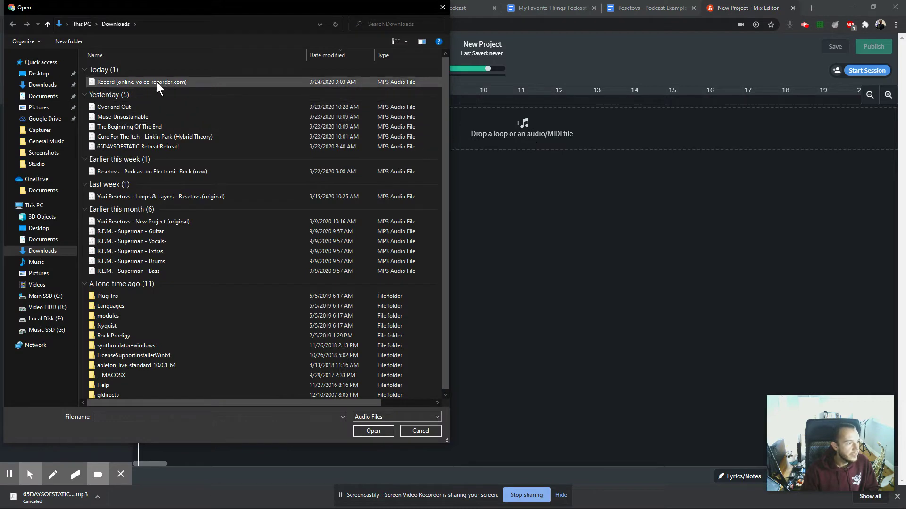
Demonstrate selecting the adjacent mp3 files from Over and Out through 65DAYSOFSTATIC Retreat!Retreat! as one range.
left_click(132, 106)
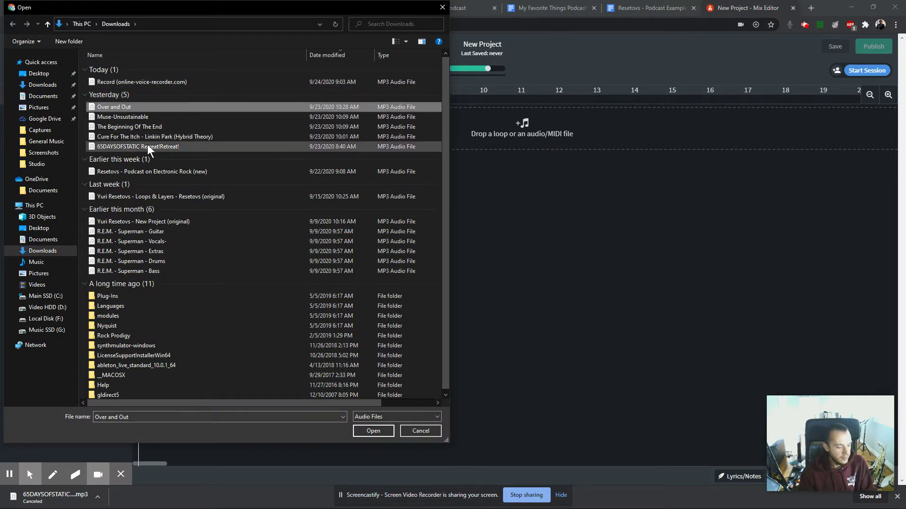
left_click(148, 147, "shift")
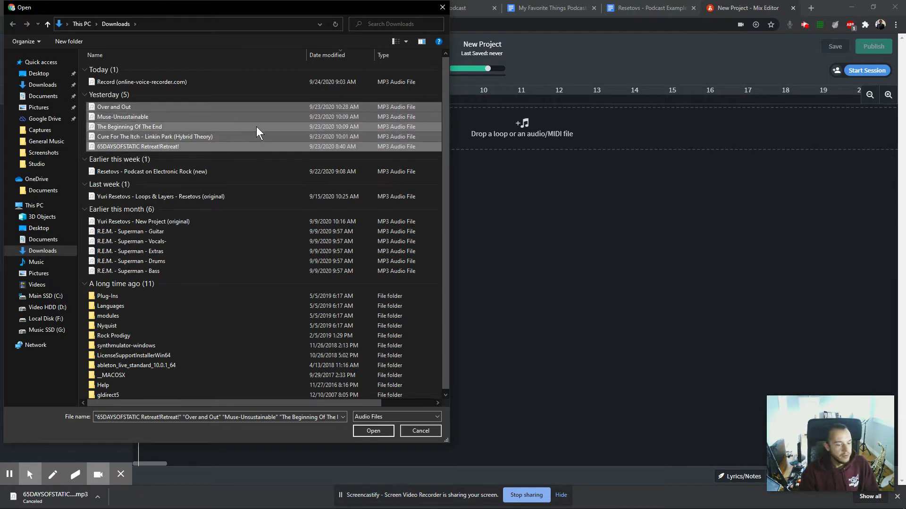
left_click(218, 106)
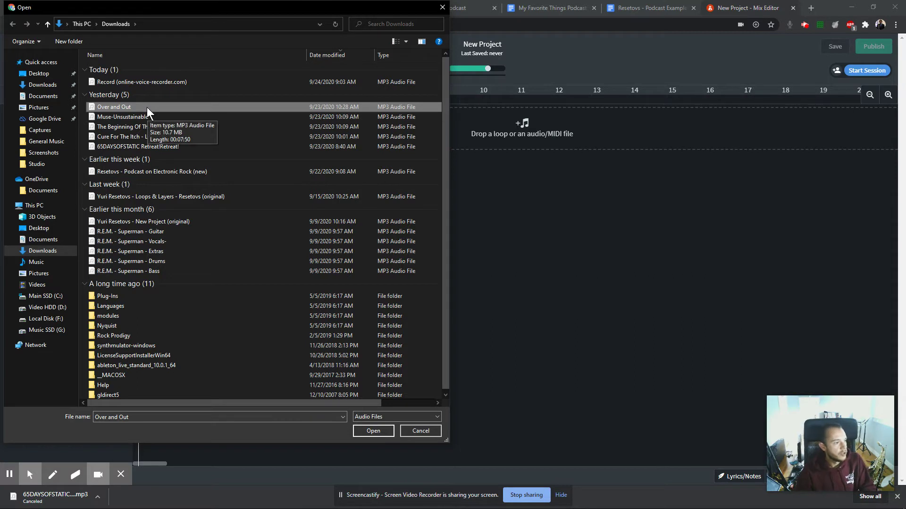
left_click(167, 148, "shift")
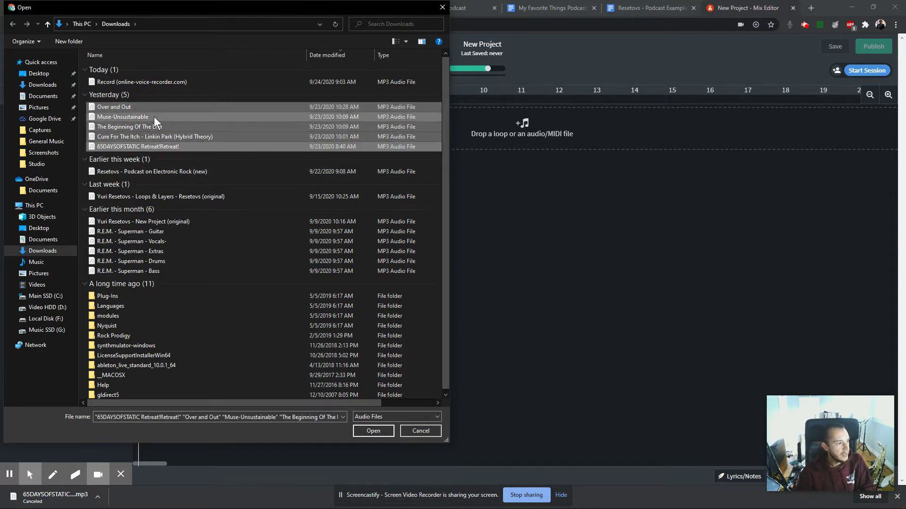
Demonstrate selecting scattered items individually in Downloads, including Over and Out, The Beginning Of The End, two R.E.M. stems and the Rock Prodigy folder.
left_click(126, 106)
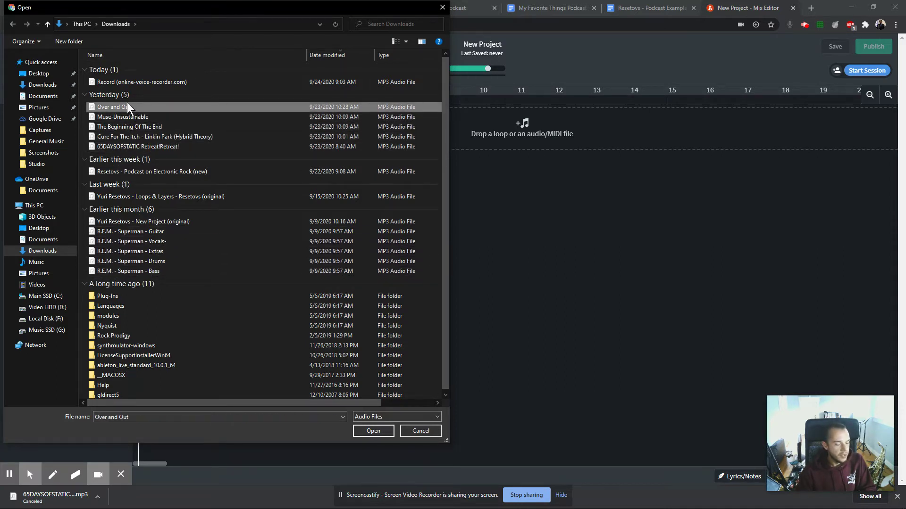
left_click(126, 126, "ctrl")
left_click(126, 171, "ctrl")
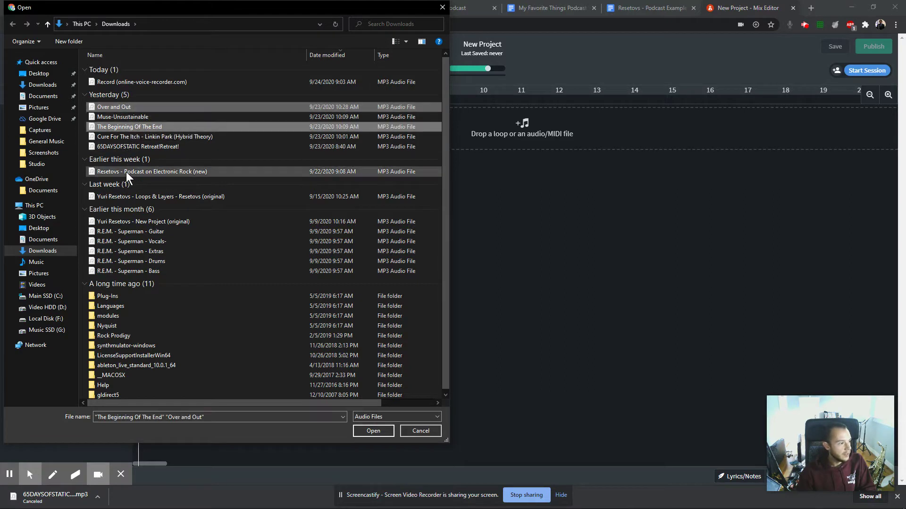
left_click(131, 251, "ctrl")
left_click(130, 271, "ctrl")
left_click(145, 336, "ctrl")
left_click(150, 365, "ctrl")
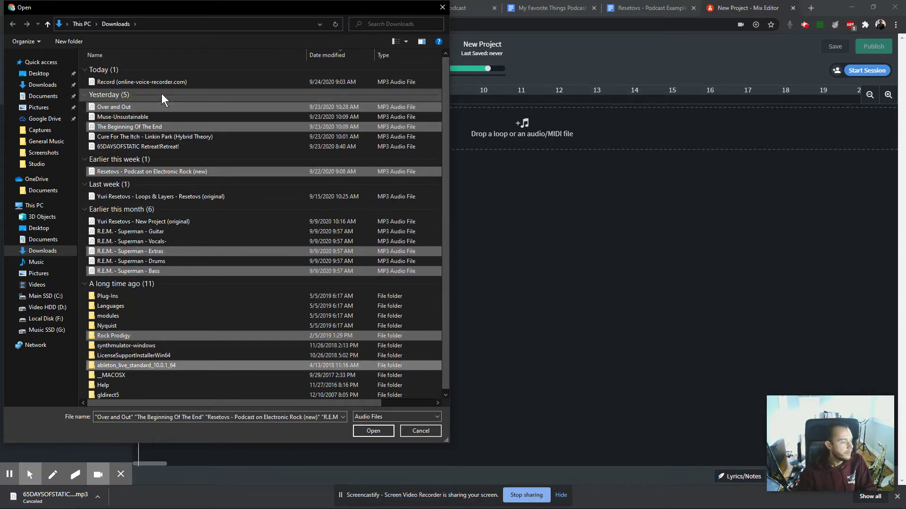
Demonstrate extending a range selection in Downloads from Over and Out down to the LicenseSupportInstallerWin64 folder.
left_click(126, 107)
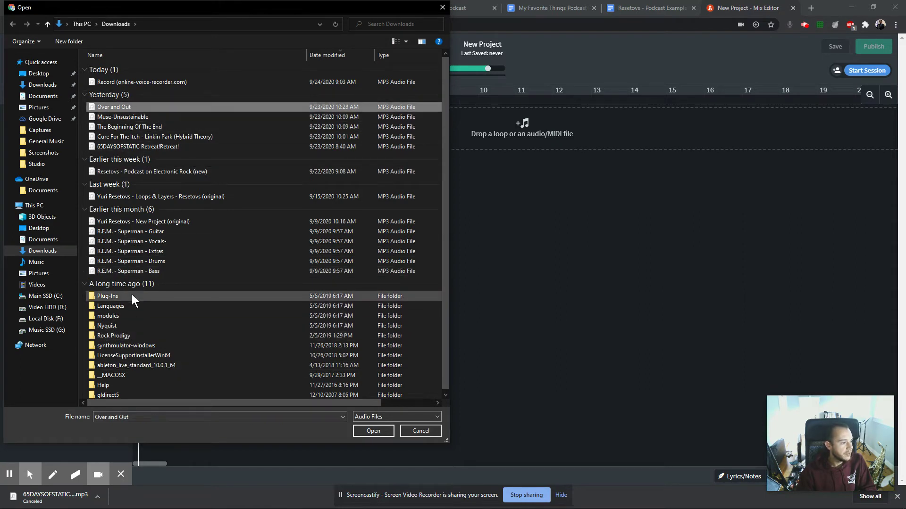
left_click(131, 261, "shift")
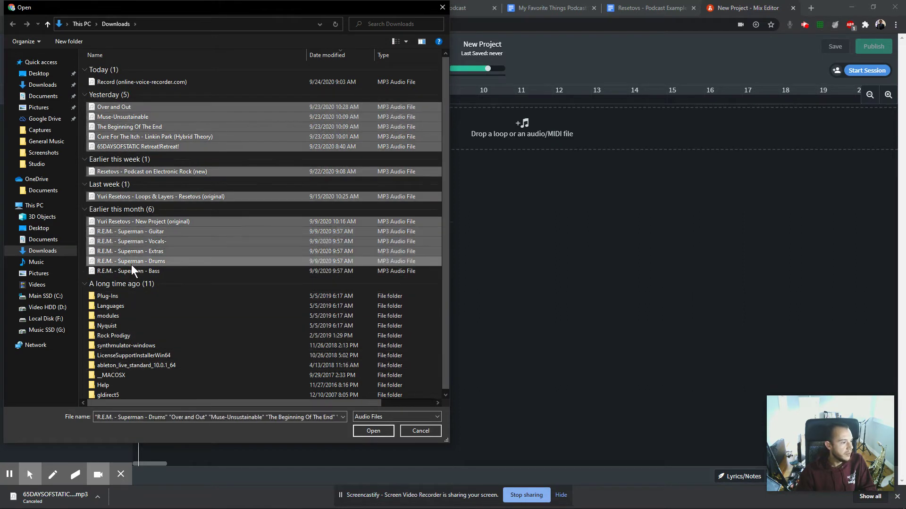
left_click(131, 325, "shift")
left_click(132, 356, "shift")
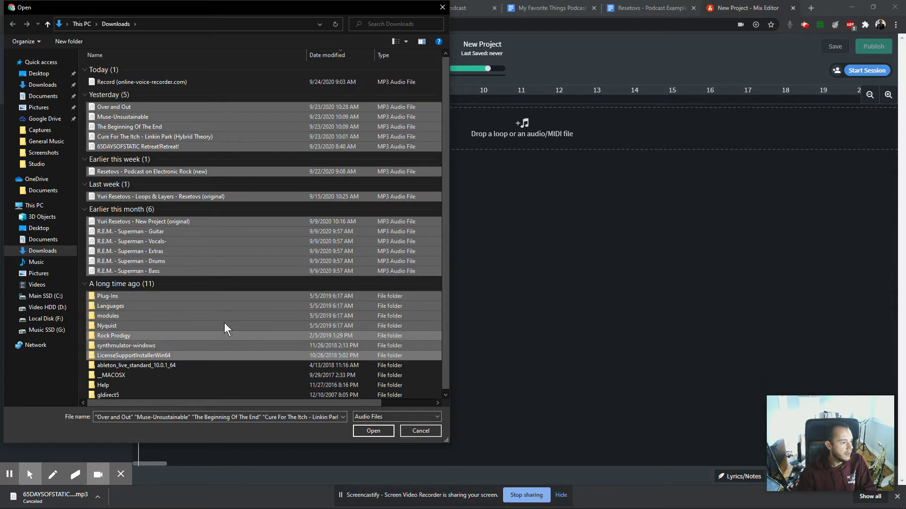
Import the five mp3 files from Over and Out through 65DAYSOFSTATIC Retreat!Retreat! into the project as separate tracks.
left_click(134, 110)
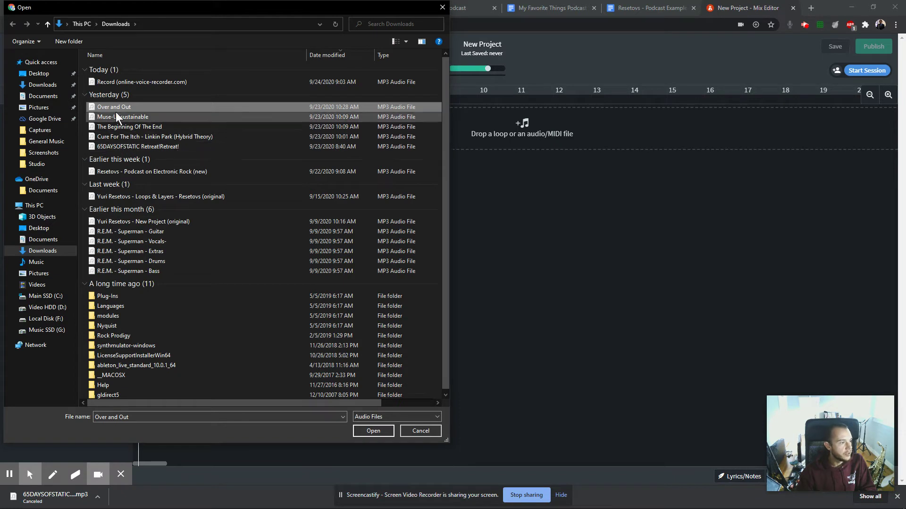
left_click(120, 147, "shift")
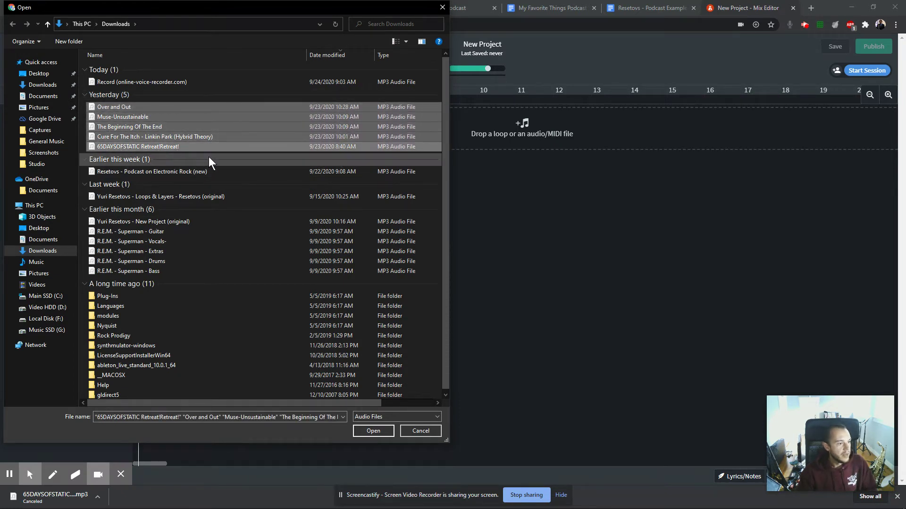
left_click(374, 431)
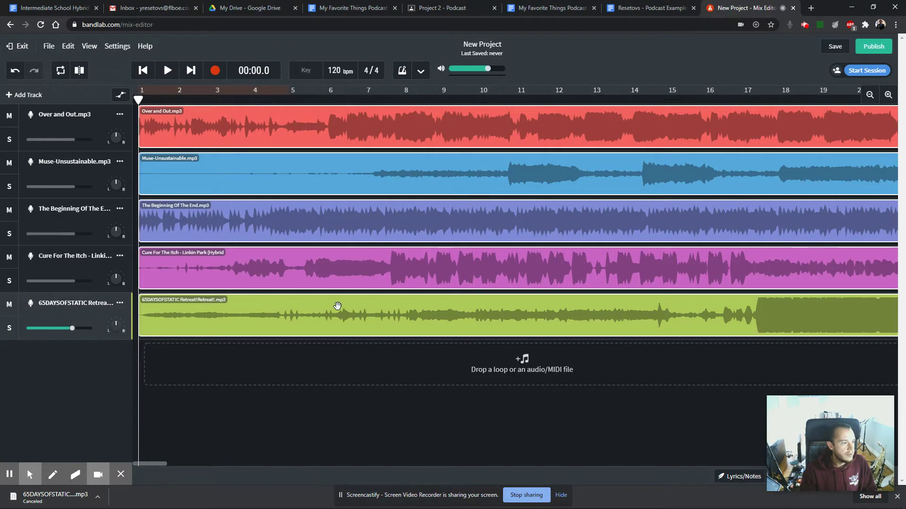
left_click(870, 96)
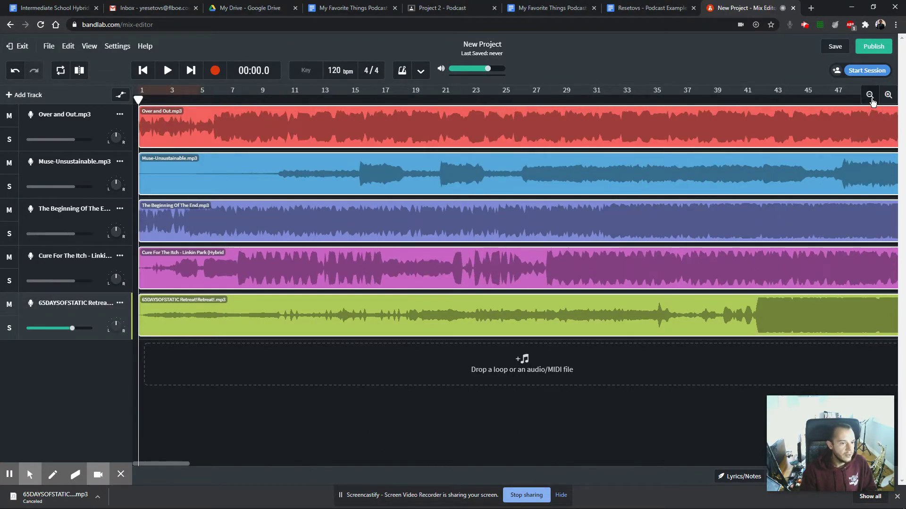
left_click(870, 95)
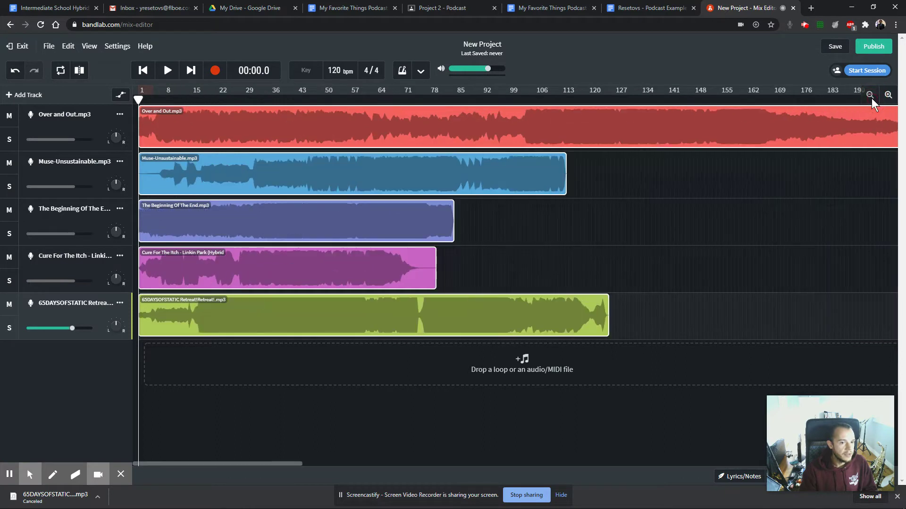
left_click(552, 128)
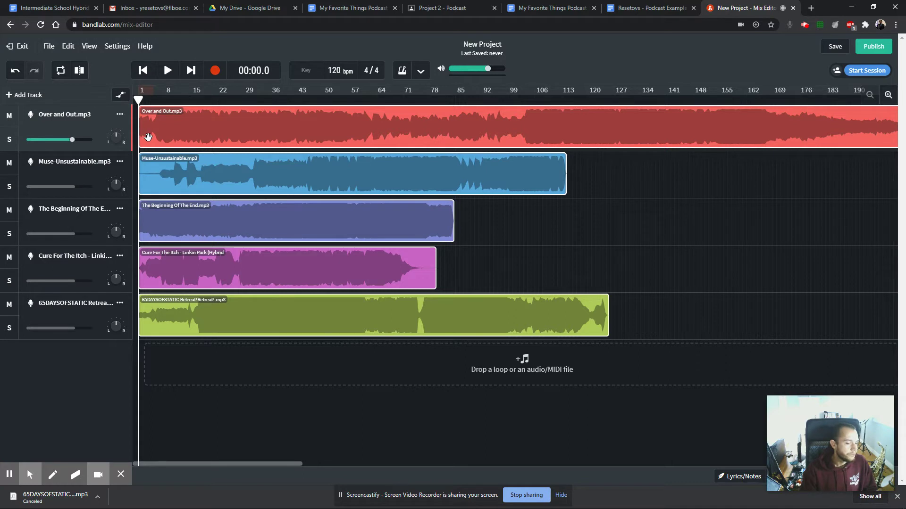
Highlight the assignment's Day 2 instruction about clipping about 30 seconds of each song and return to the BandLab project.
left_click(442, 8)
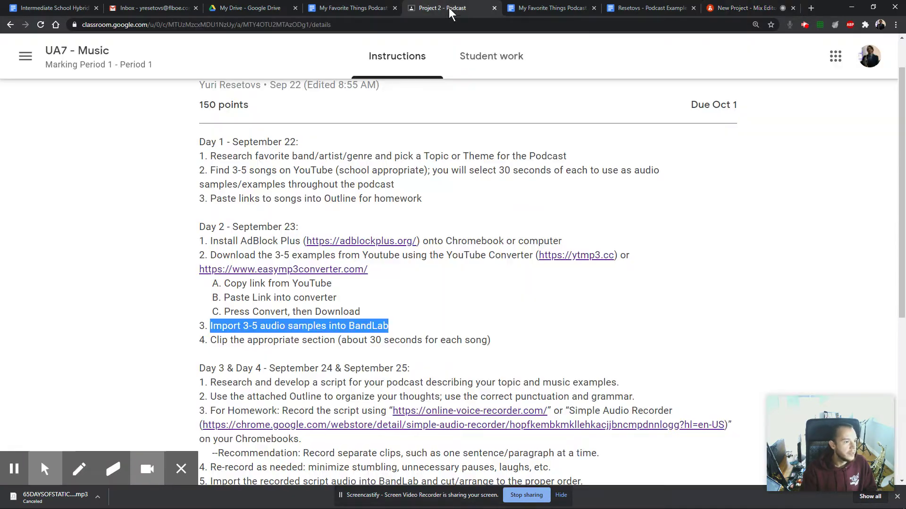
left_click_drag(212, 341, 486, 340)
left_click(743, 9)
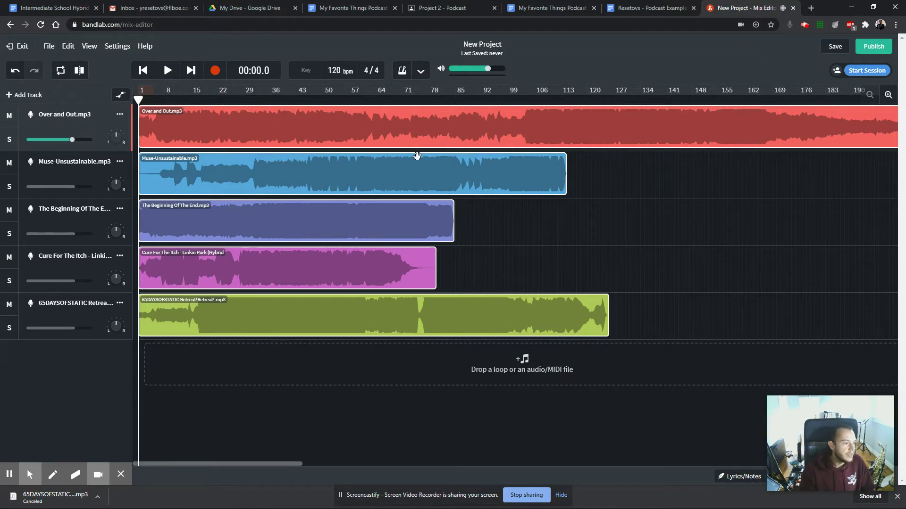
Move the playhead to 02:36.0 and back to the start of the project, saving the project in between.
left_click_drag(138, 99, 431, 130)
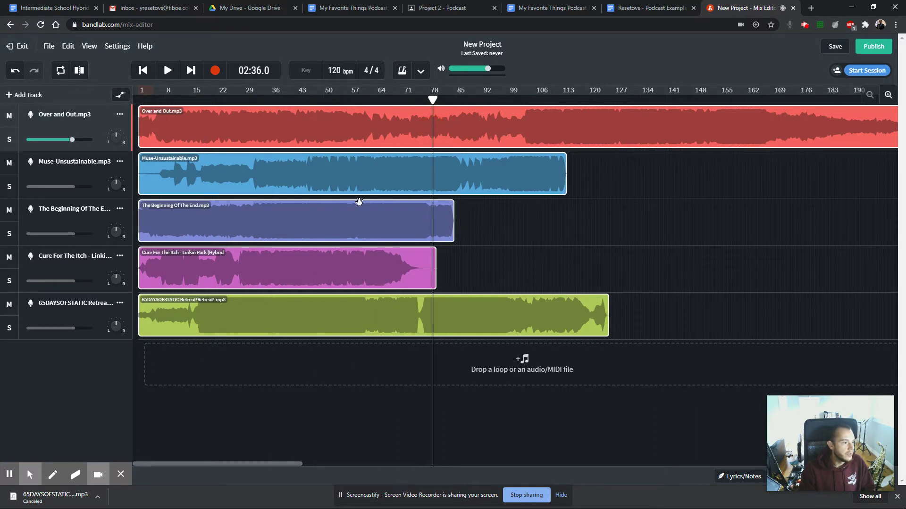
left_click(337, 268)
key("ctrl+s")
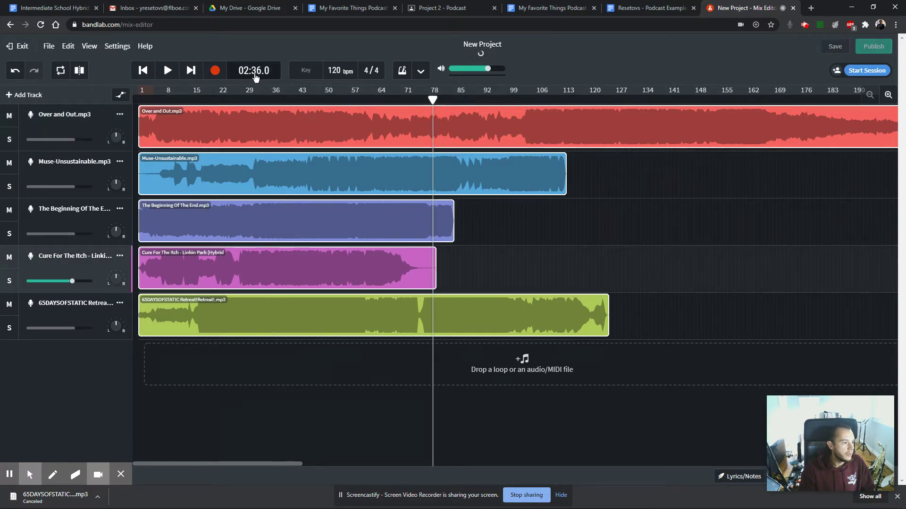
left_click_drag(433, 100, 100, 90)
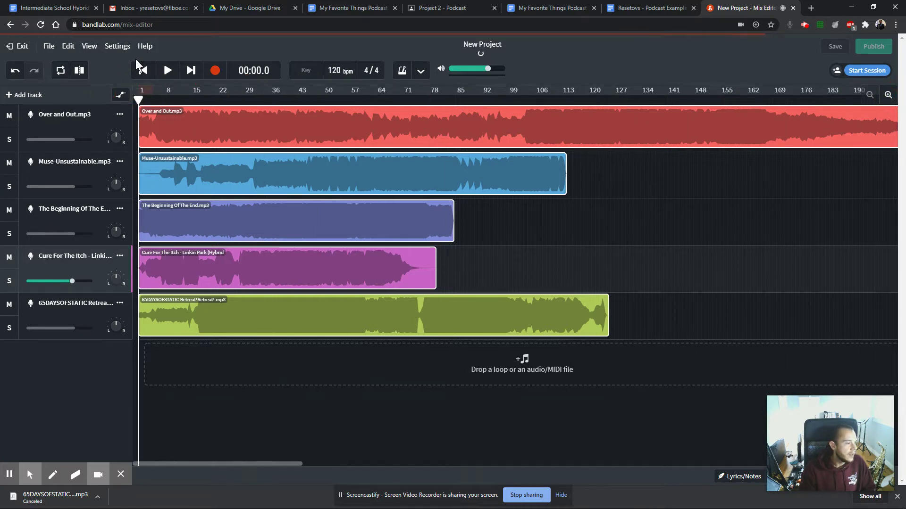
left_click(142, 71)
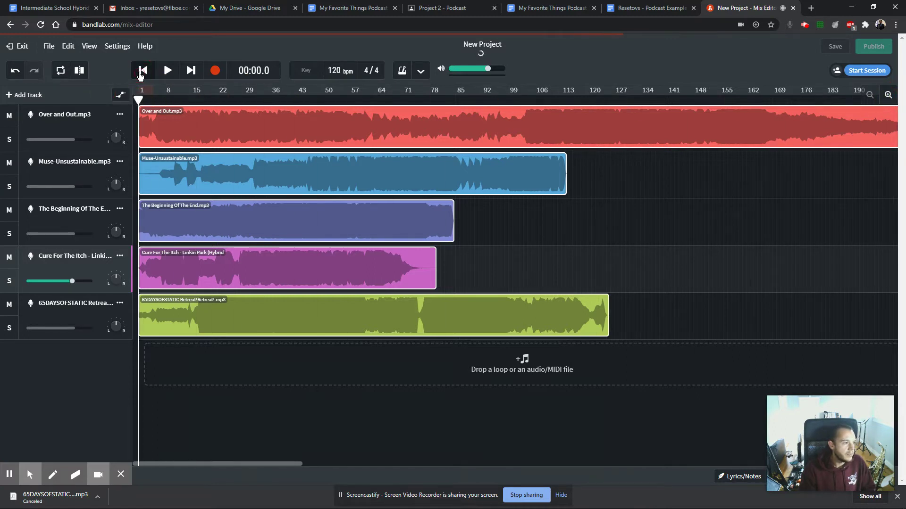
Open the Muse-Unsustainable clip in the audio editor and close the editor again.
left_click(196, 142)
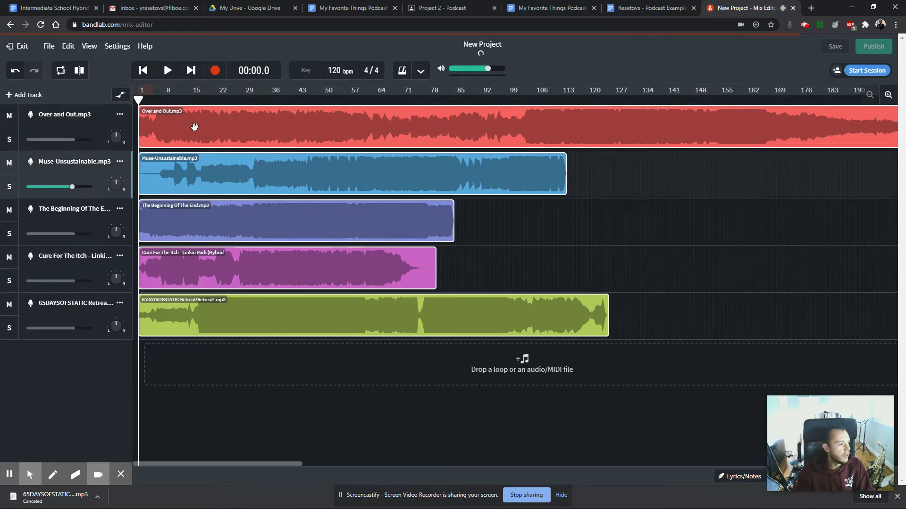
left_click(426, 181)
double_click(152, 179)
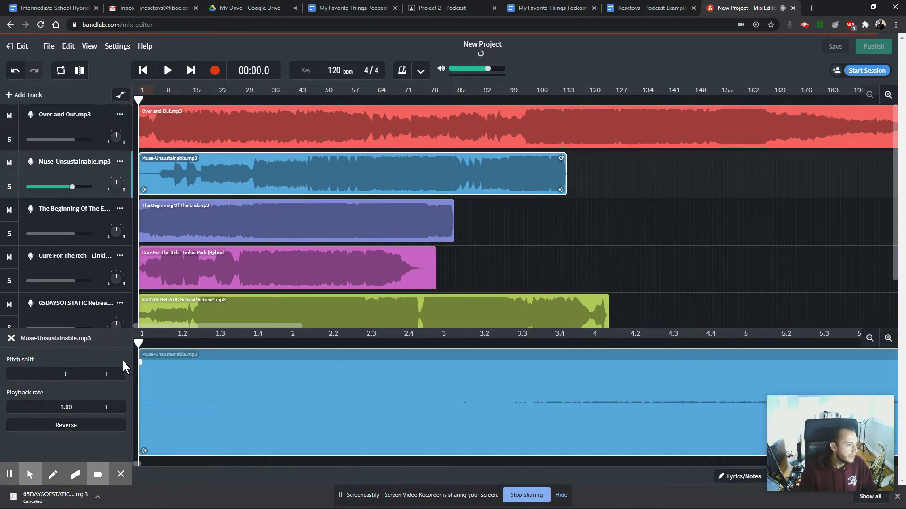
left_click(11, 339)
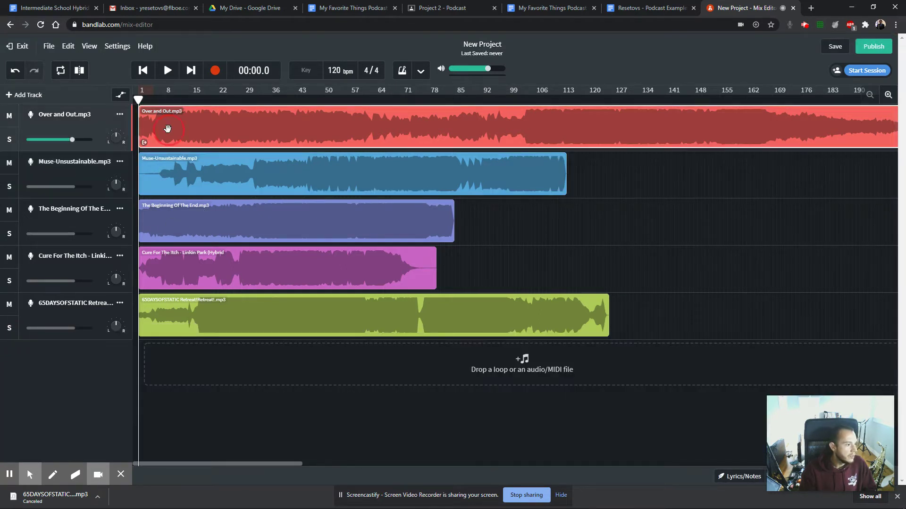
Select each of the five tracks in turn and lower the Over and Out track's volume to about one third.
left_click(75, 118)
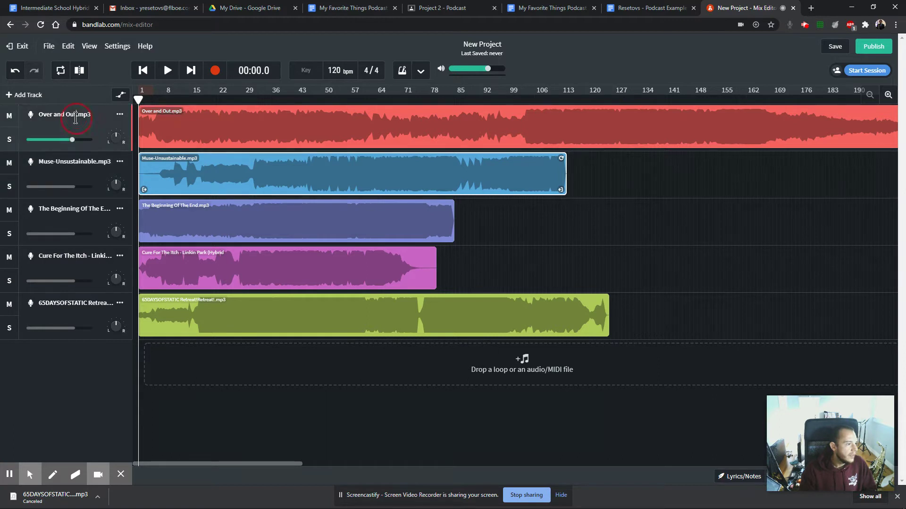
left_click(80, 168)
left_click(79, 216)
left_click(77, 265)
left_click(79, 309)
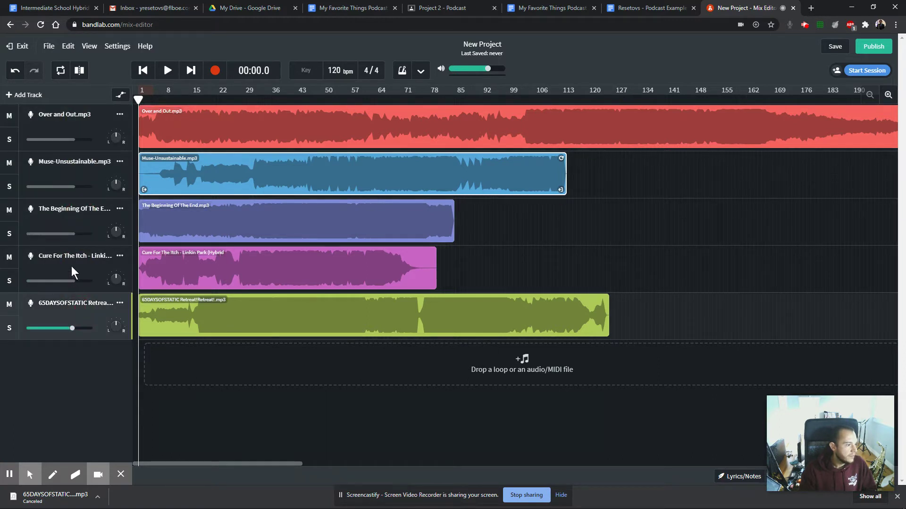
mouse_move(73, 140)
left_click_drag(73, 140, 49, 141)
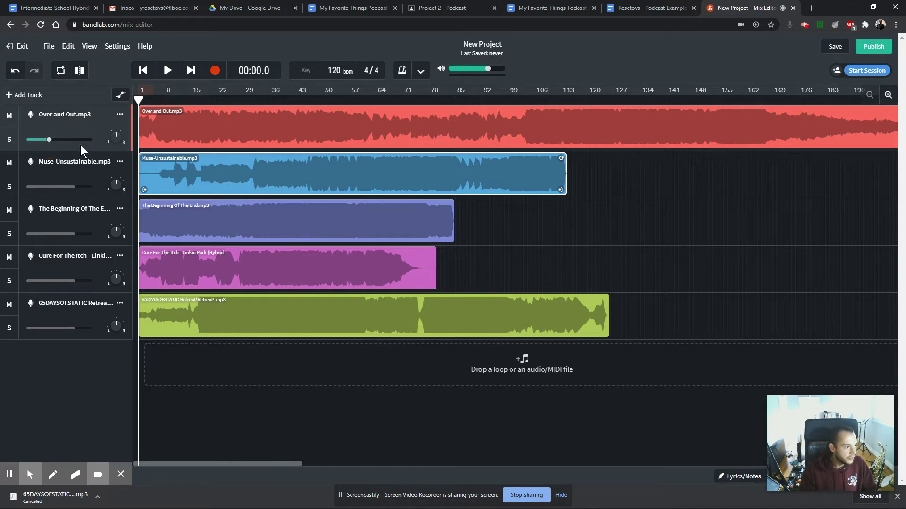
Restore the Over and Out track's volume to +0.0 dB and select The Beginning Of The End track.
left_click_drag(50, 144, 66, 143)
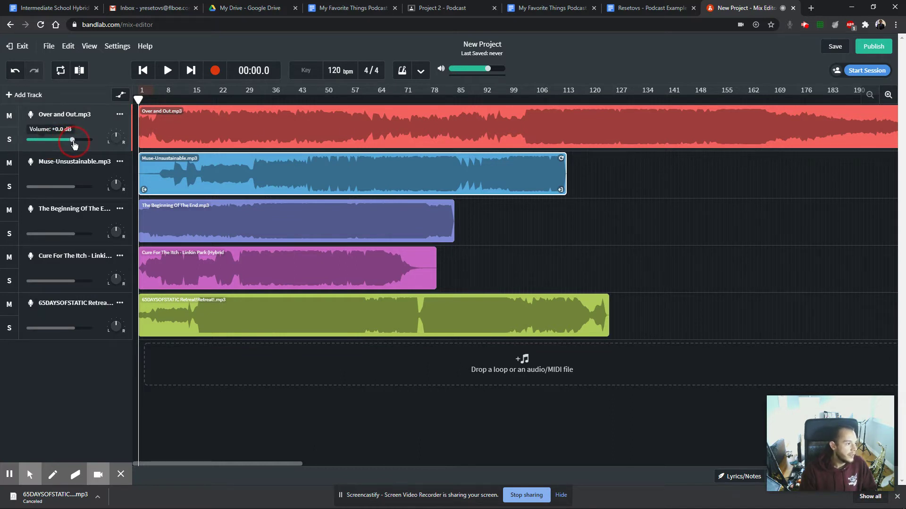
left_click(370, 131)
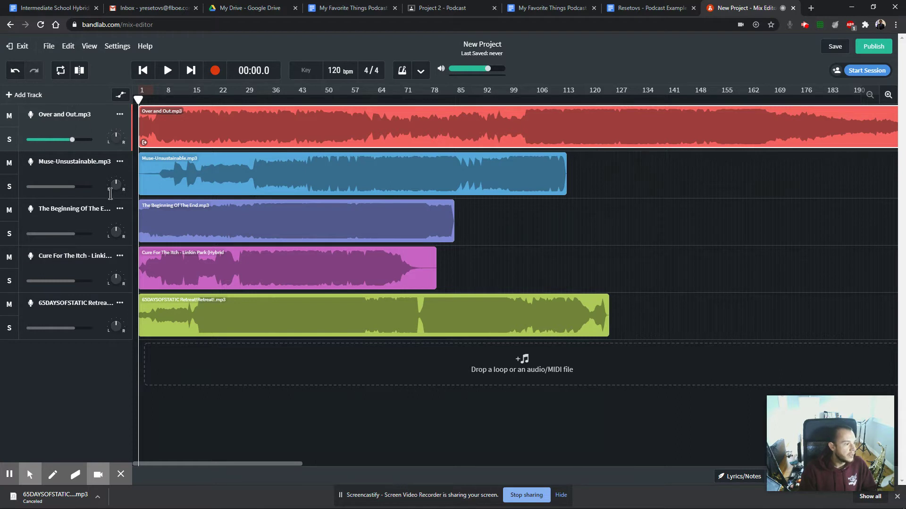
left_click(63, 214)
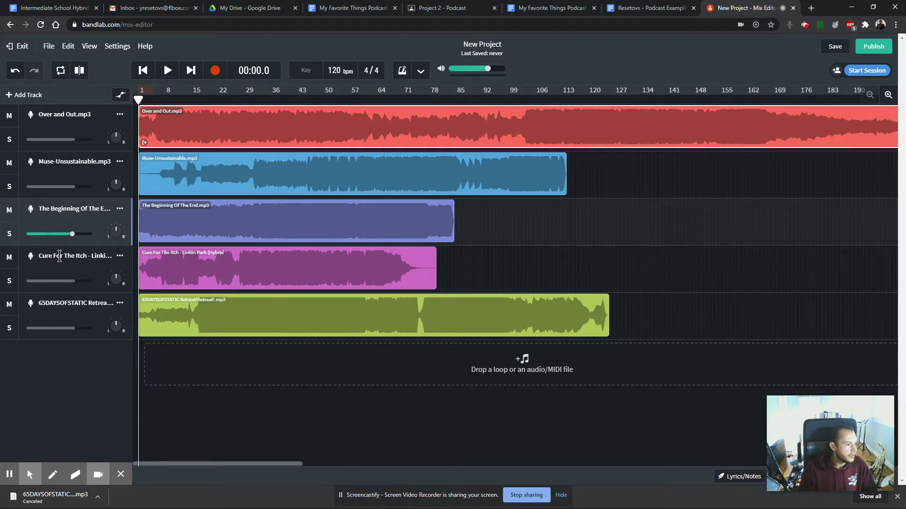
Reorder the tracks as 65DAYSOFSTATIC, Cure For The Itch, The Beginning Of The End, Muse-Unsustainable, Over and Out.
left_click_drag(69, 309, 52, 111)
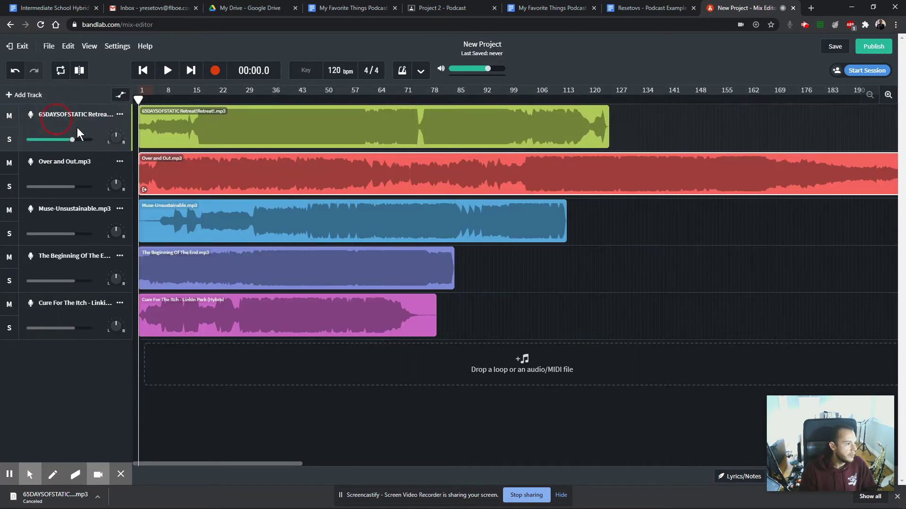
left_click_drag(100, 313, 89, 170)
left_click_drag(102, 298, 95, 260)
left_click(227, 116)
left_click_drag(283, 137, 295, 152)
Run the playhead along the timeline and back to the project start, and select the 65DAYSOFSTATIC clip.
left_click(138, 100)
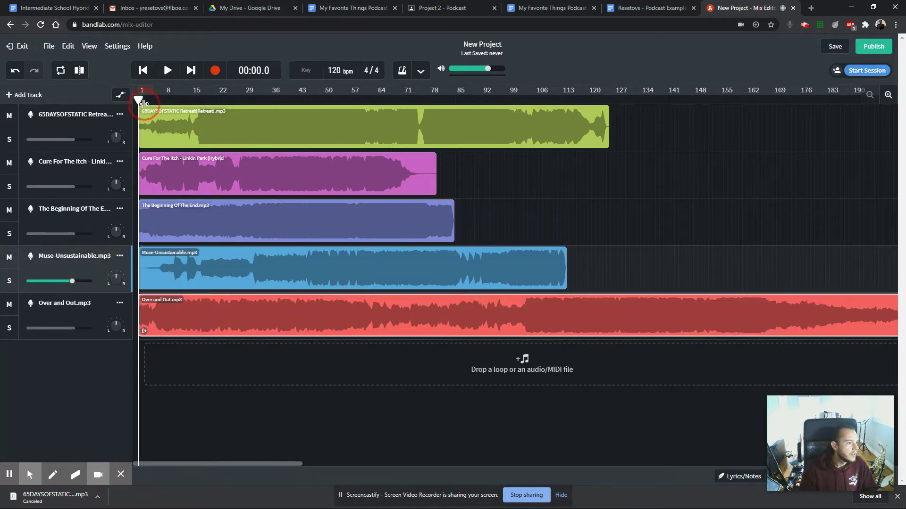
left_click_drag(139, 100, 342, 103)
left_click(425, 125)
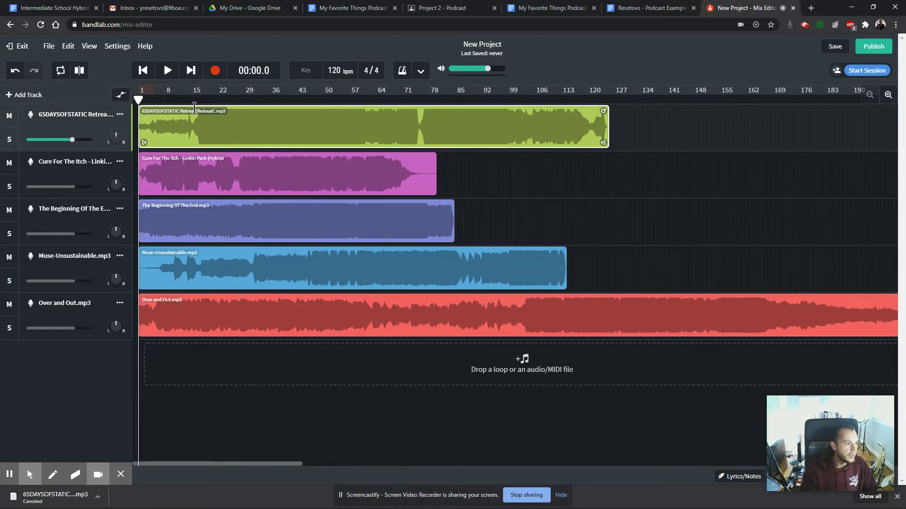
left_click_drag(137, 100, 107, 108)
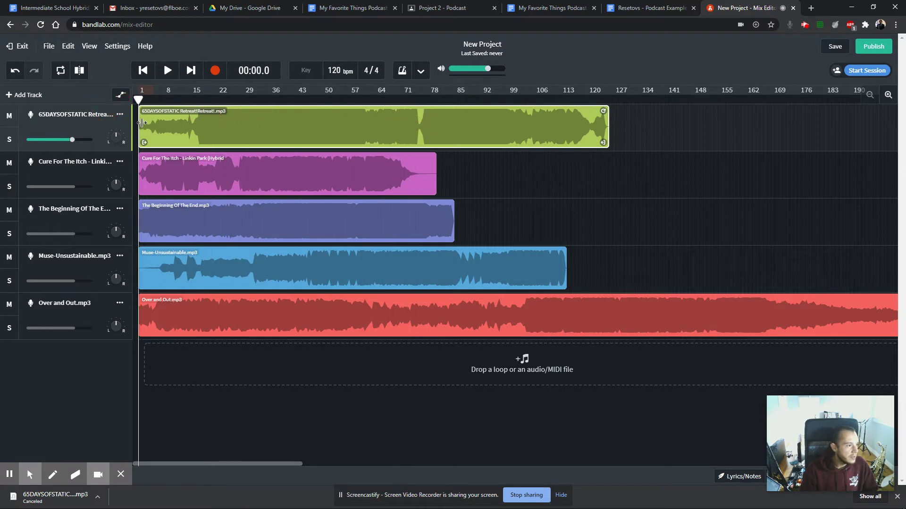
left_click_drag(199, 112, 370, 121)
left_click(234, 122)
Place the playhead at 02:29.3, in the quiet passage of the 65DAYSOFSTATIC clip.
left_click_drag(138, 100, 420, 100)
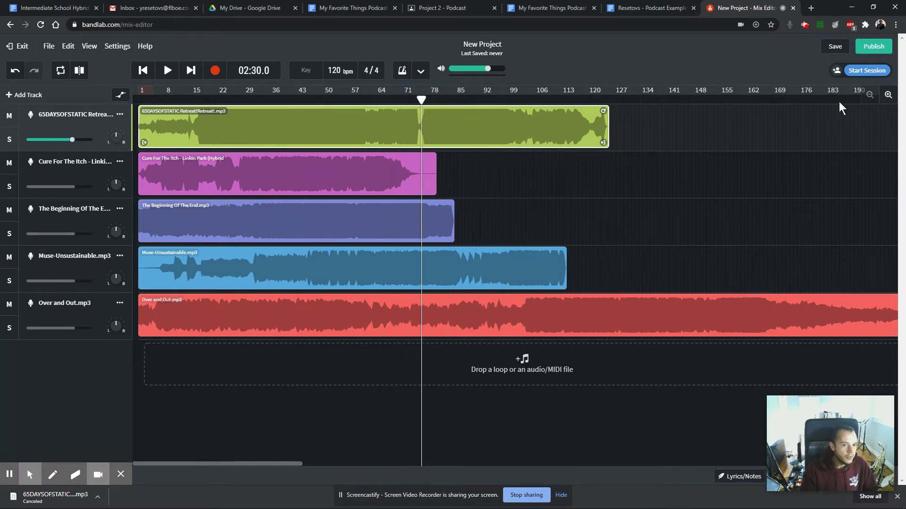
left_click(888, 95)
left_click(888, 96)
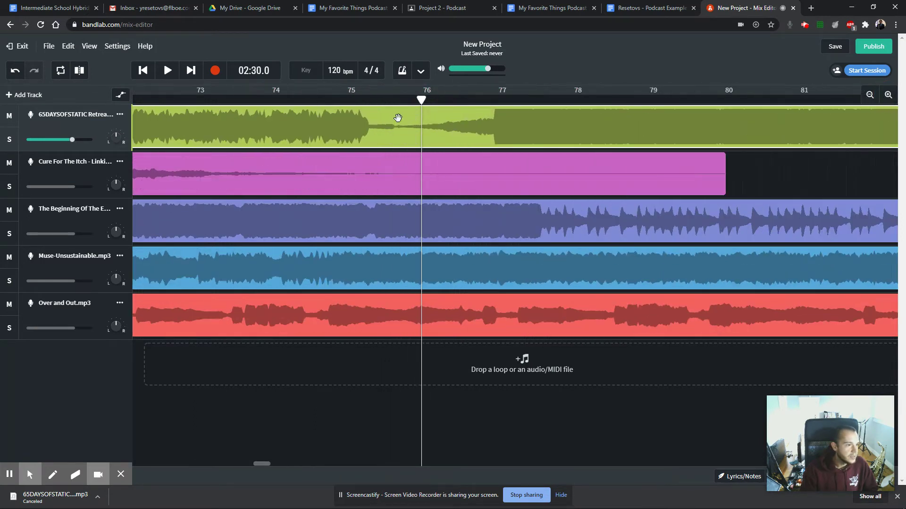
left_click_drag(421, 100, 393, 100)
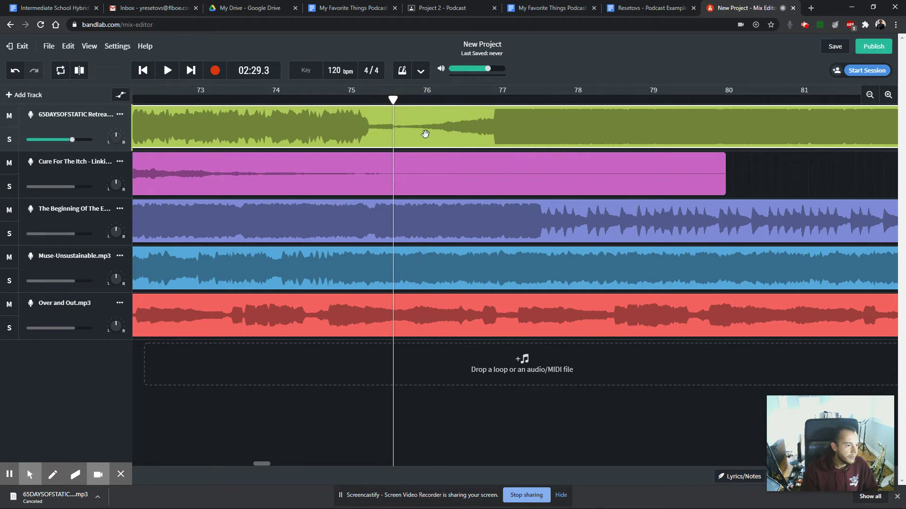
Split the 65DAYSOFSTATIC clip at the playhead, separate the two parts and delete the earlier one.
left_click(78, 71)
left_click_drag(429, 134, 461, 136)
left_click(353, 137)
left_click_drag(353, 137, 295, 135)
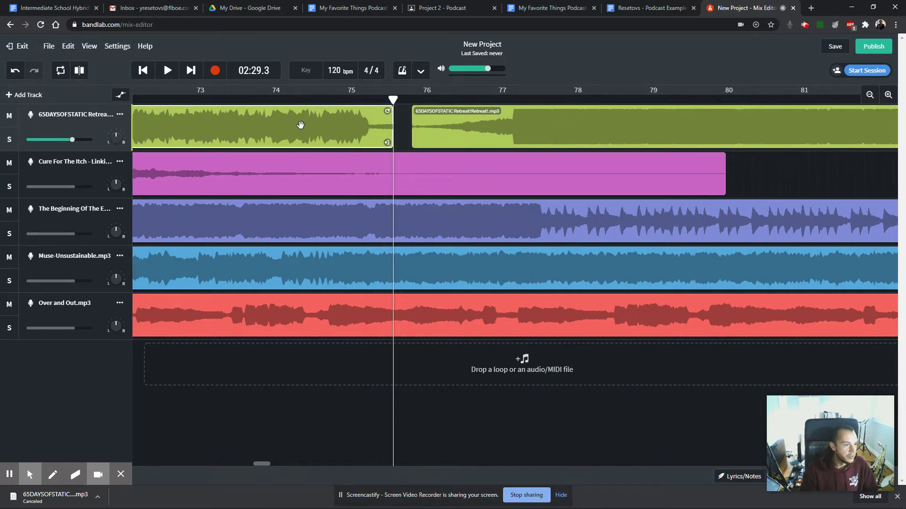
key("Delete")
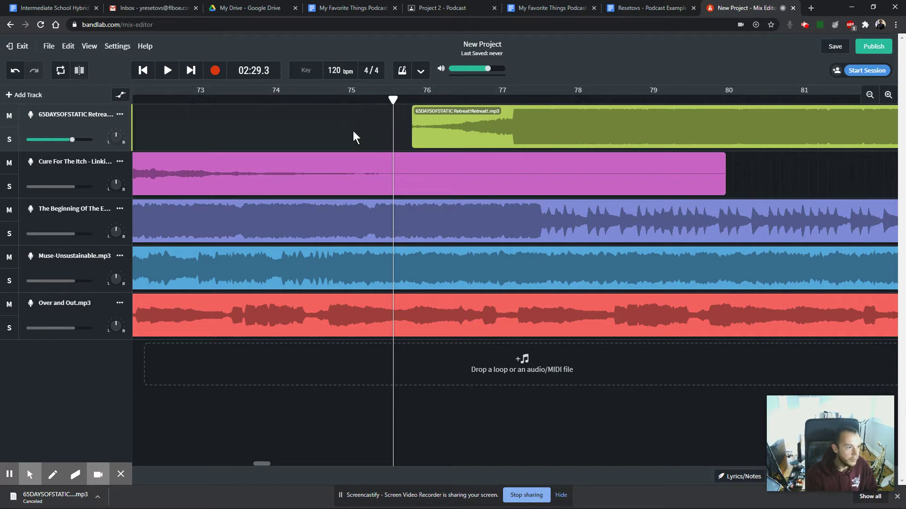
Move the remaining 65DAYSOFSTATIC clip to the start of the project.
left_click(870, 94)
left_click(870, 95)
left_click_drag(138, 123, 392, 138)
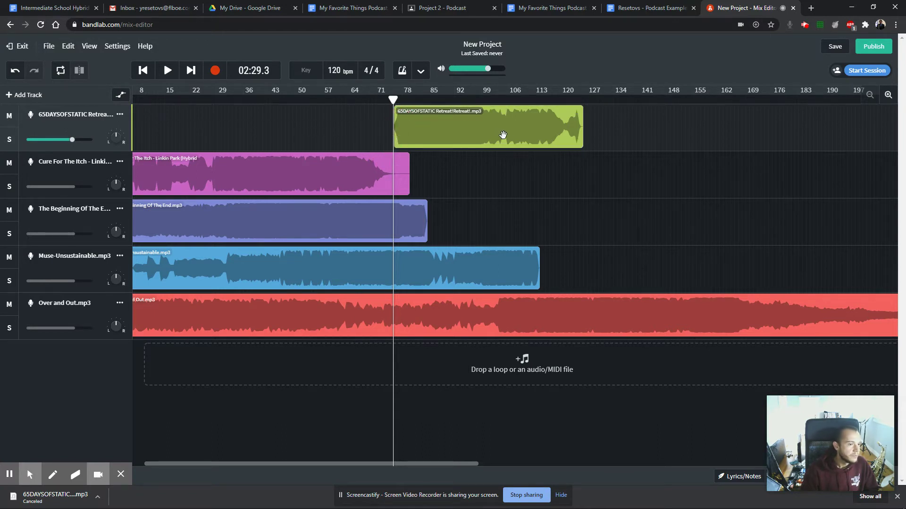
left_click_drag(503, 135, 191, 134)
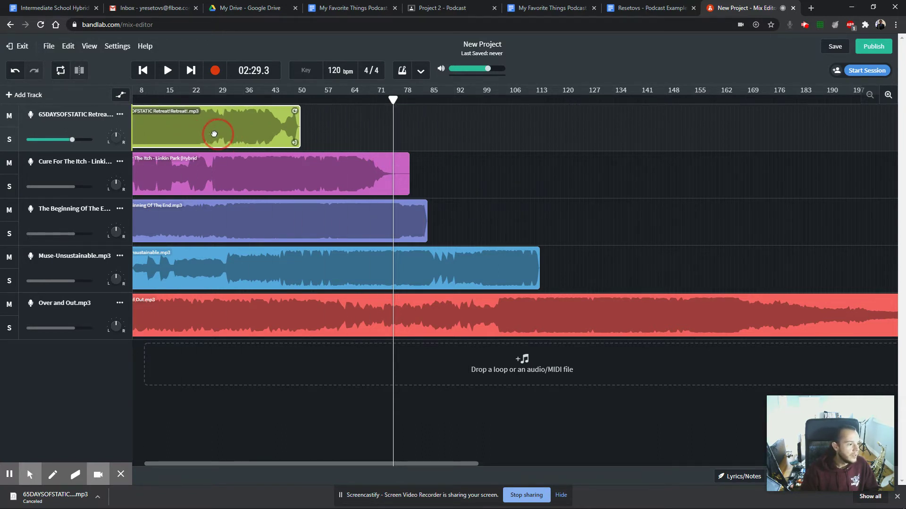
left_click_drag(204, 464, 148, 462)
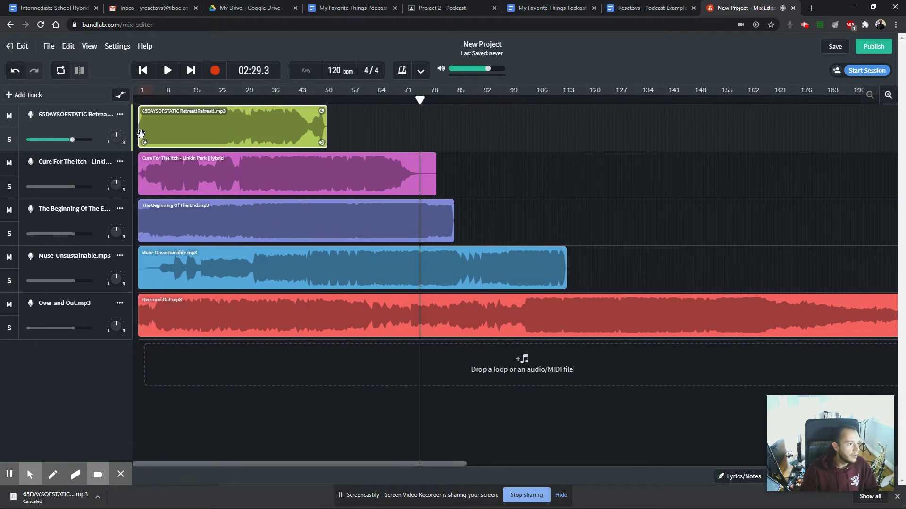
Move the playhead to 00:58.0 and solo the 65DAYSOFSTATIC track.
left_click_drag(419, 97, 248, 98)
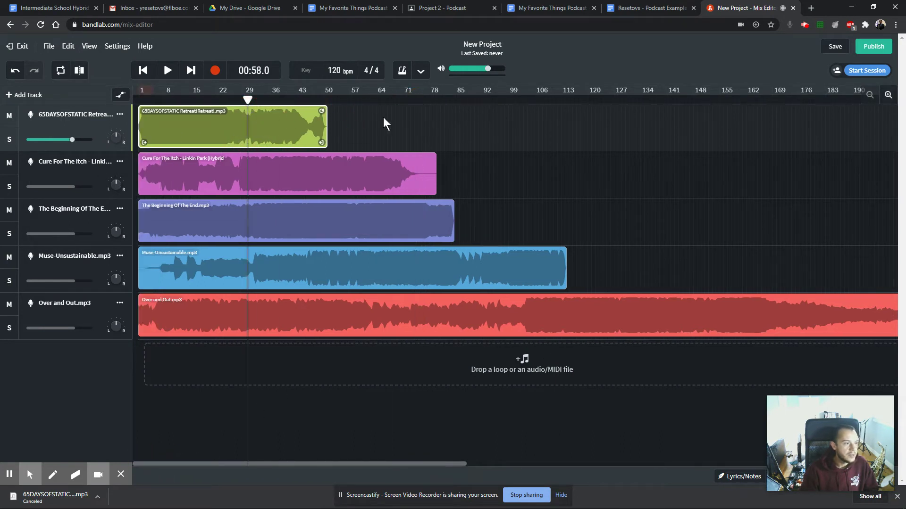
left_click(888, 95)
left_click(889, 96)
left_click(889, 95)
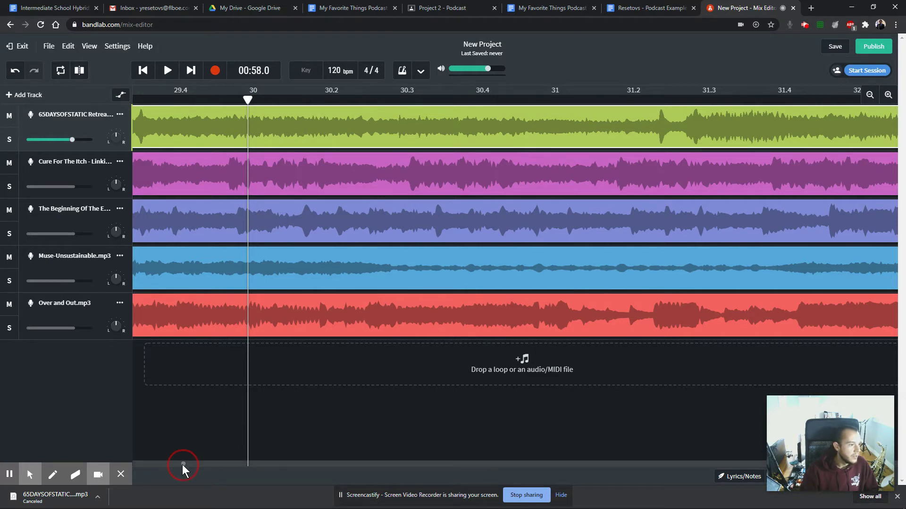
left_click_drag(182, 465, 114, 460)
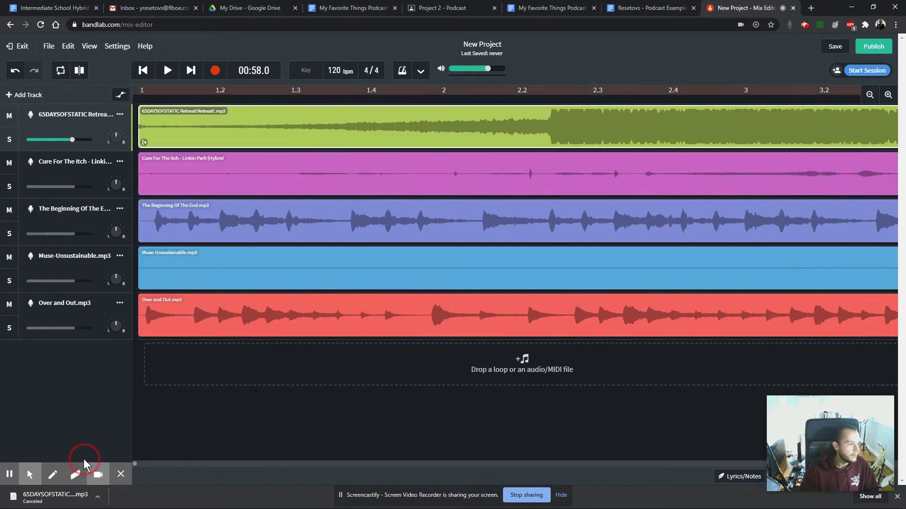
left_click(9, 140)
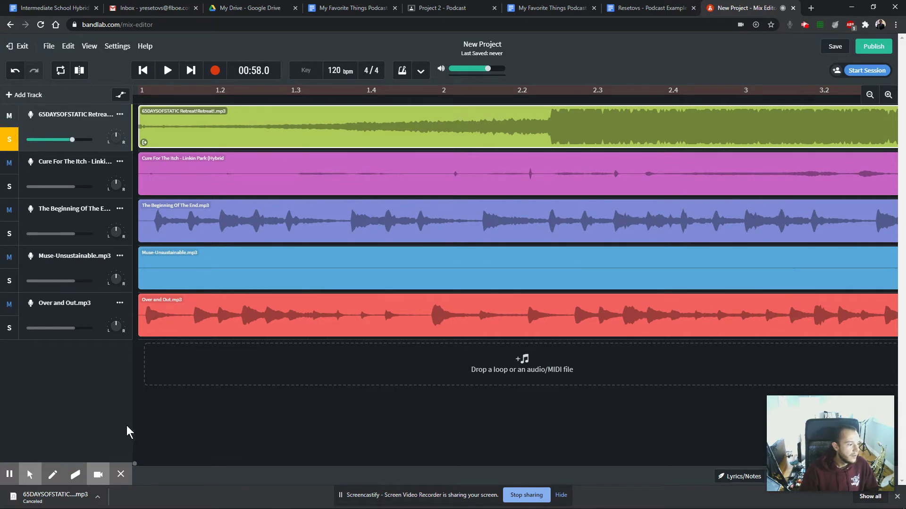
Try several playhead positions around bar 10 and leave the playhead at 00:18.6.
left_click_drag(135, 466, 148, 468)
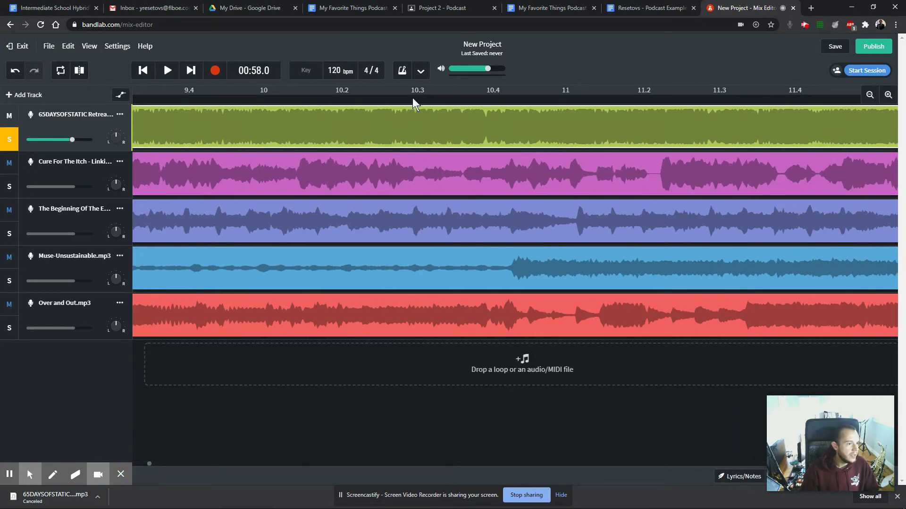
left_click(310, 99)
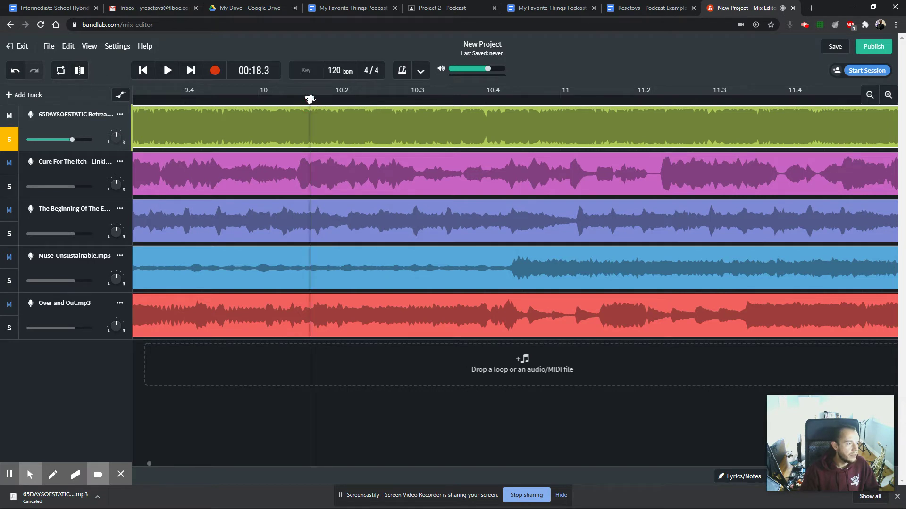
left_click(567, 102)
left_click(210, 100)
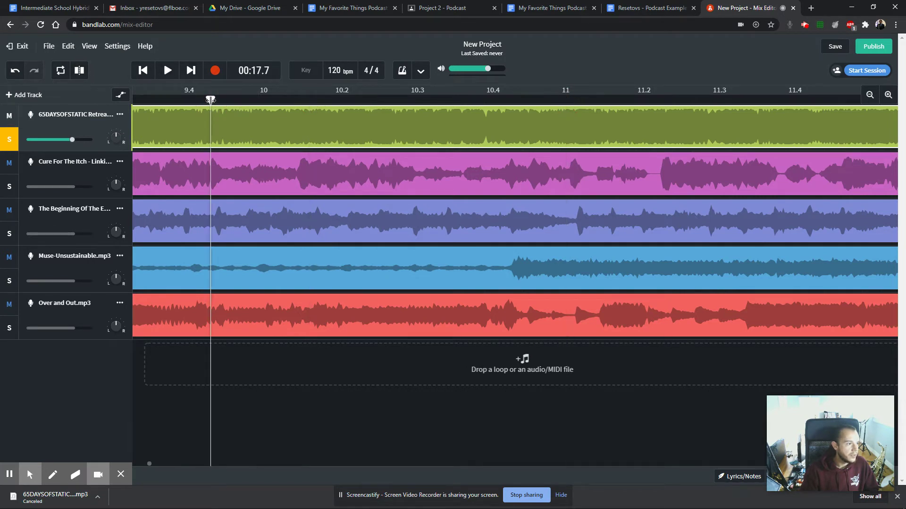
left_click(353, 99)
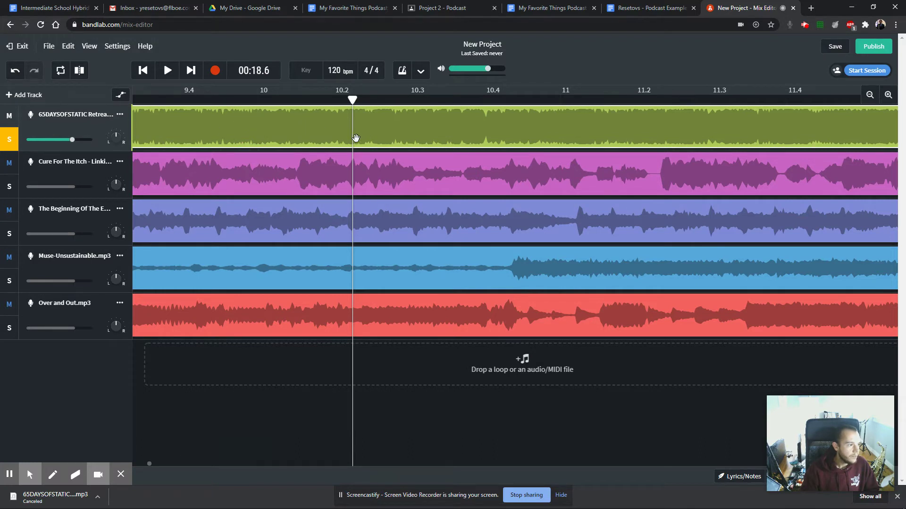
Split The Beginning Of The End clip at the playhead and undo the split.
left_click(311, 231)
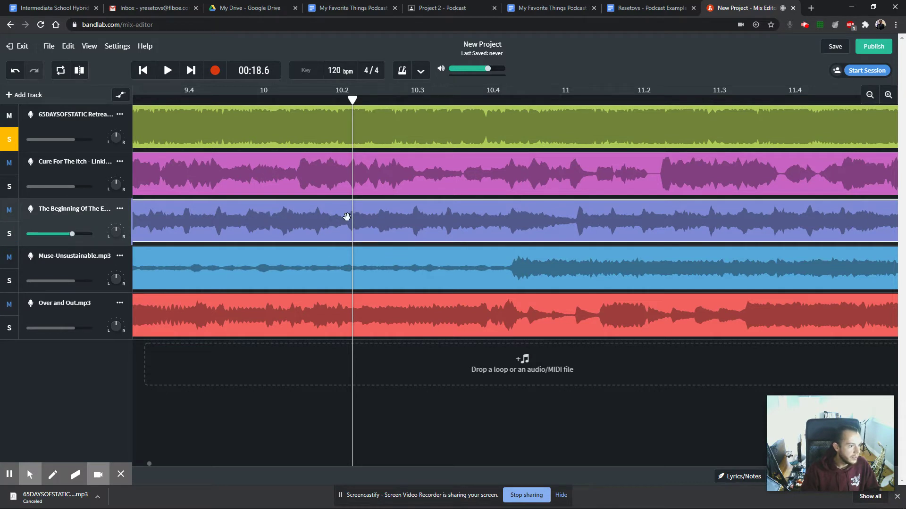
left_click(78, 74)
mouse_move(386, 226)
left_mouse_down()
mouse_move(413, 226)
mouse_move(387, 225)
left_mouse_up()
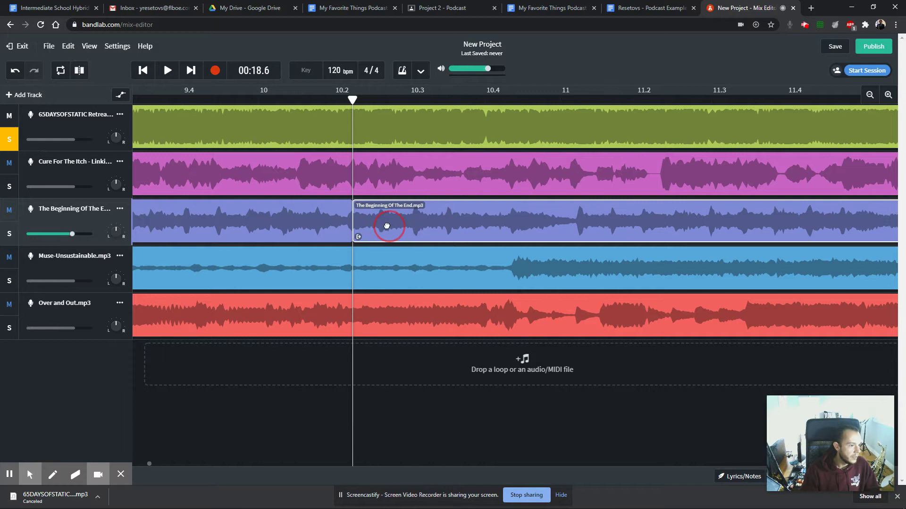
left_click(318, 140)
left_click(300, 213)
key("ctrl+z")
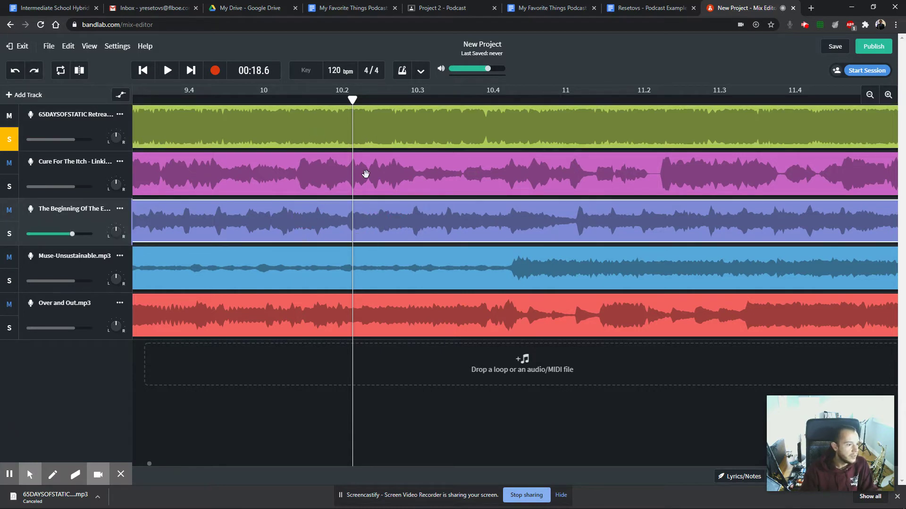
Shift the 65DAYSOFSTATIC clip to about bar 6 and try the trim handles at its two ends.
left_click(371, 134)
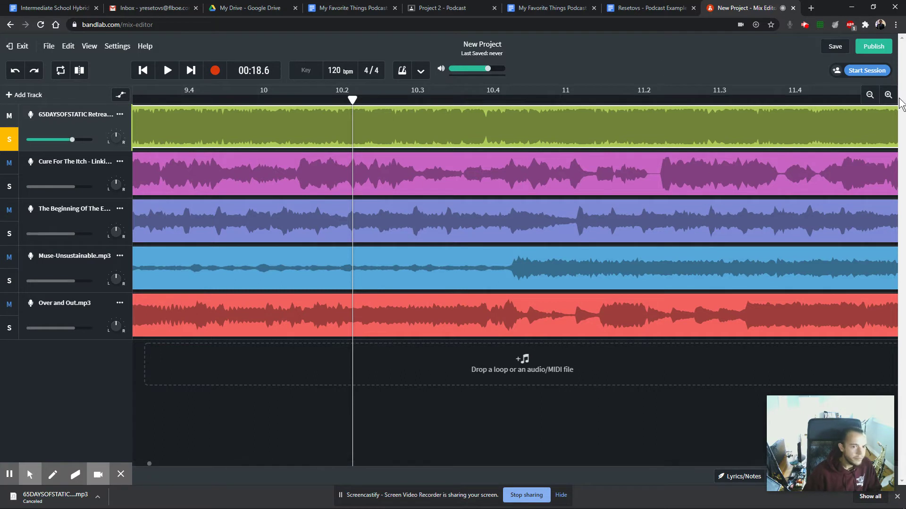
left_click(869, 94)
left_click(869, 94)
left_click(870, 95)
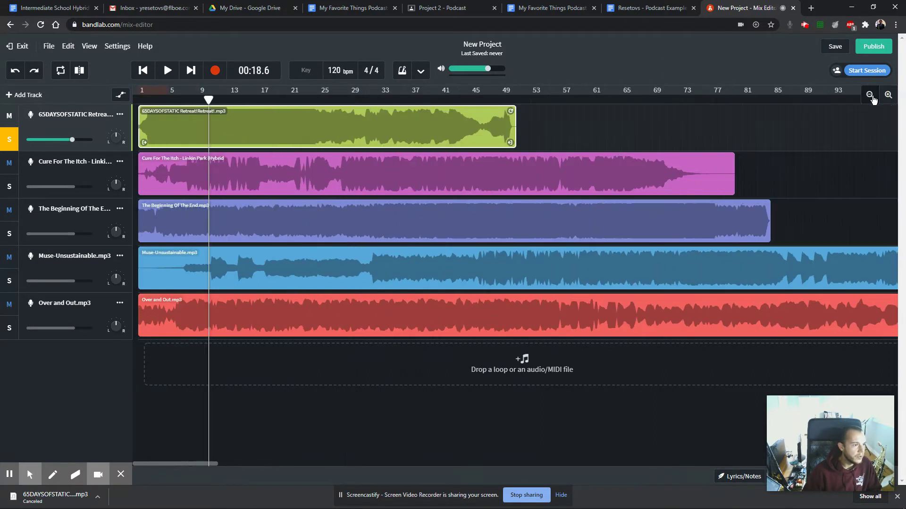
left_click_drag(222, 140, 260, 139)
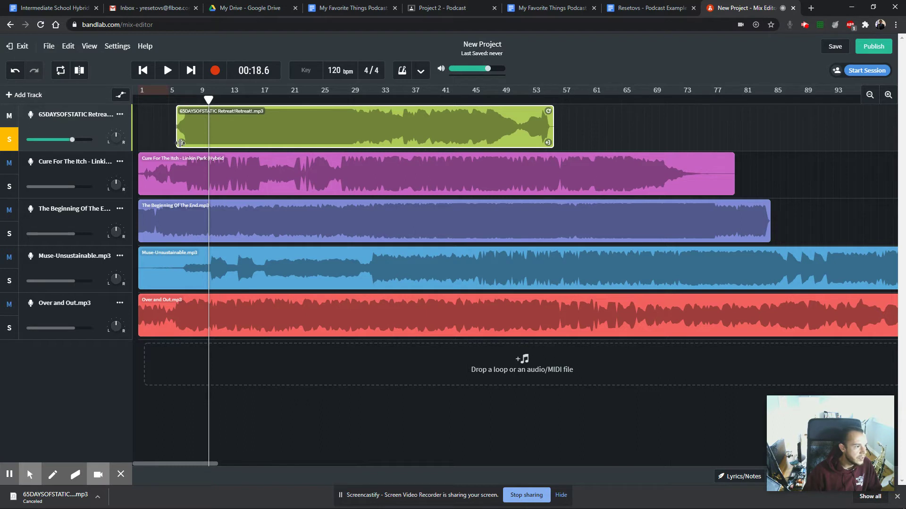
mouse_move(549, 143)
left_mouse_down()
mouse_move(823, 142)
mouse_move(552, 142)
left_mouse_up()
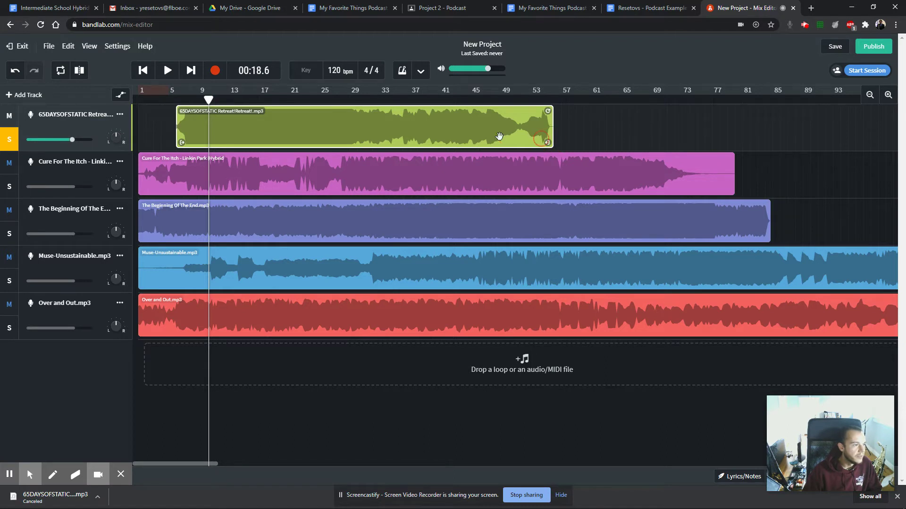
mouse_move(179, 142)
left_mouse_down()
mouse_move(386, 142)
mouse_move(141, 140)
mouse_move(181, 140)
left_mouse_up()
Place the 65DAYSOFSTATIC clip at the project start and trim its end to 00:35.1, using the playhead as a guide.
left_click_drag(549, 144, 168, 128)
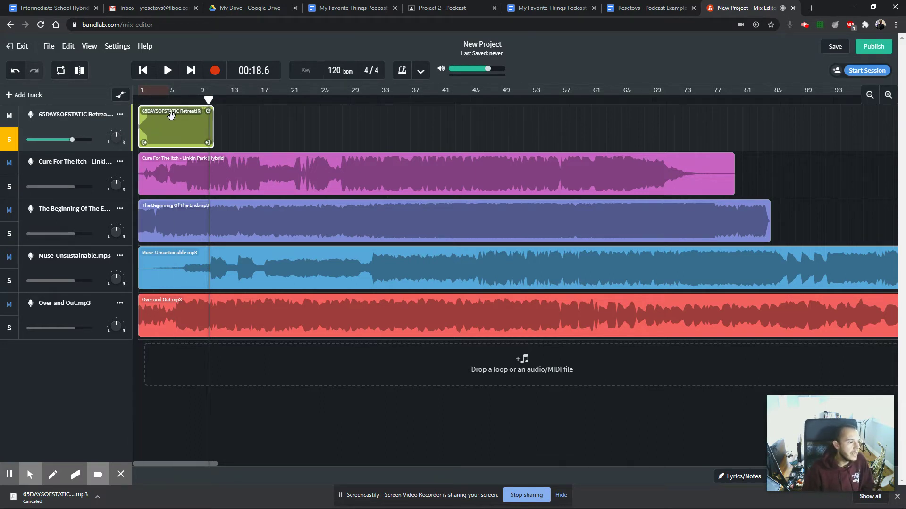
mouse_move(209, 100)
left_mouse_down()
mouse_move(139, 99)
mouse_move(210, 100)
left_mouse_up()
left_click_drag(206, 142, 246, 142)
left_click_drag(209, 99, 249, 99)
left_click(273, 142)
left_click_drag(252, 142, 266, 141)
mouse_move(273, 100)
left_mouse_down()
mouse_move(259, 100)
mouse_move(271, 101)
left_mouse_up()
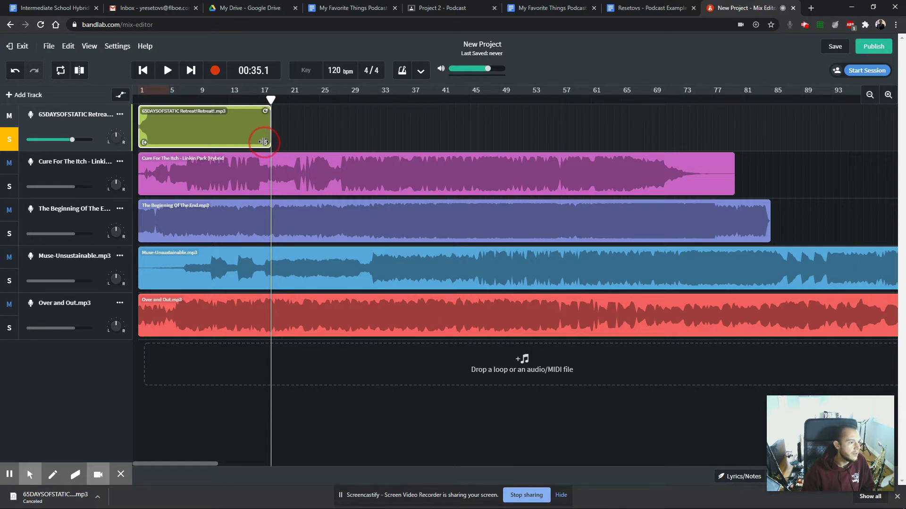
left_click_drag(268, 141, 270, 142)
Play the soloed 65DAYSOFSTATIC clip from the start of the project.
left_click_drag(272, 100, 106, 101)
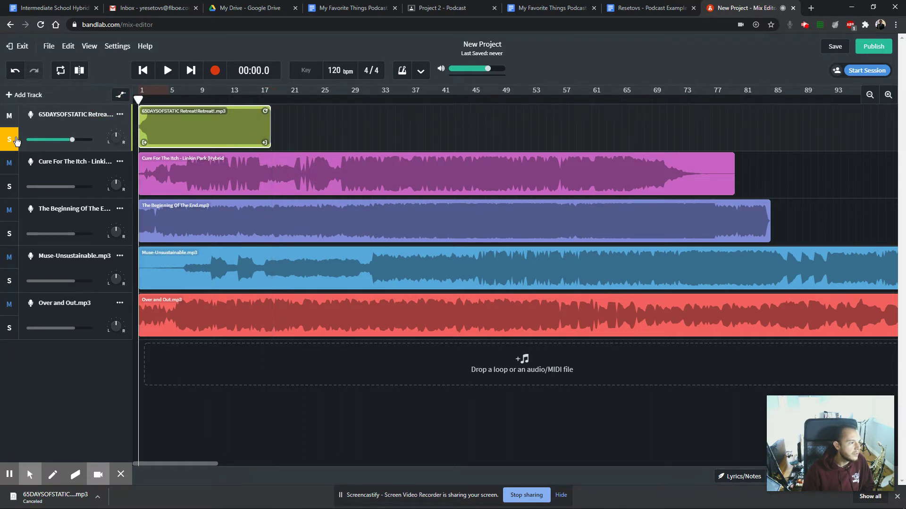
left_click(8, 116)
left_click(8, 115)
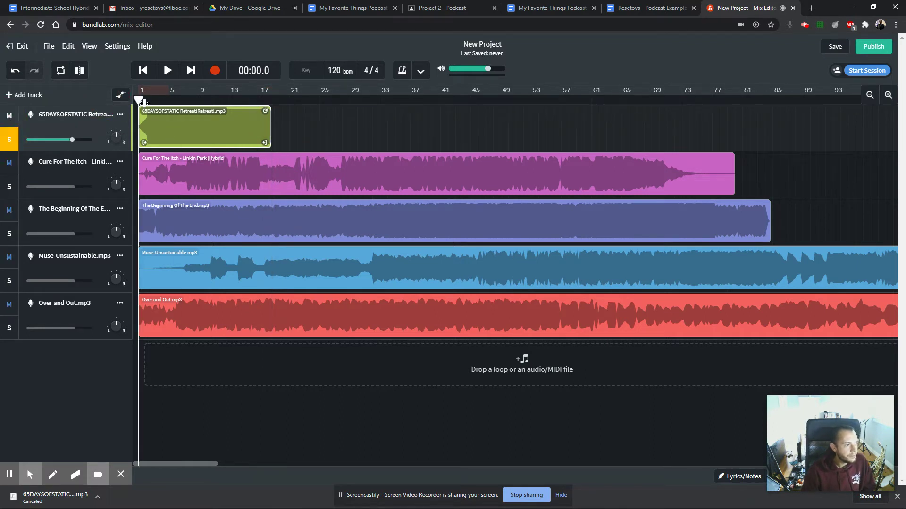
key("space")
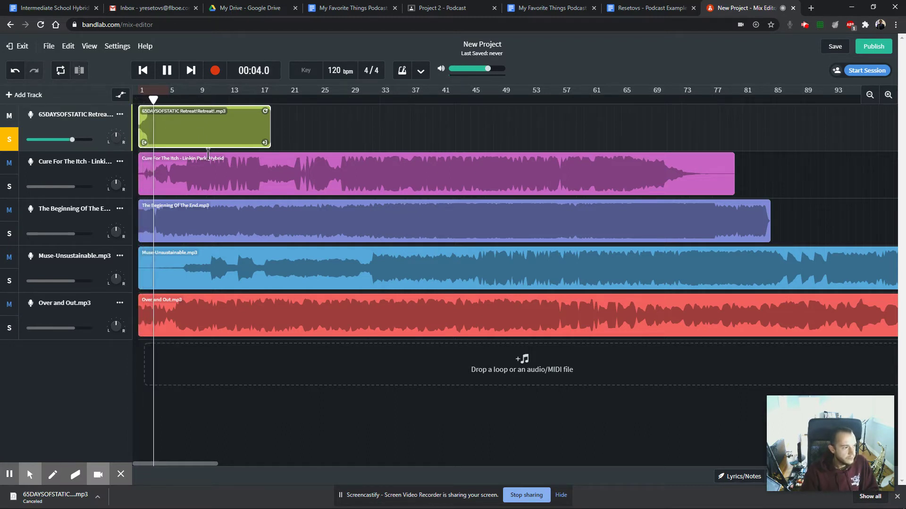
Listen to the ending of the 65DAYSOFSTATIC clip and return the playhead to the project start.
key("space")
left_click(165, 99)
left_click(257, 99)
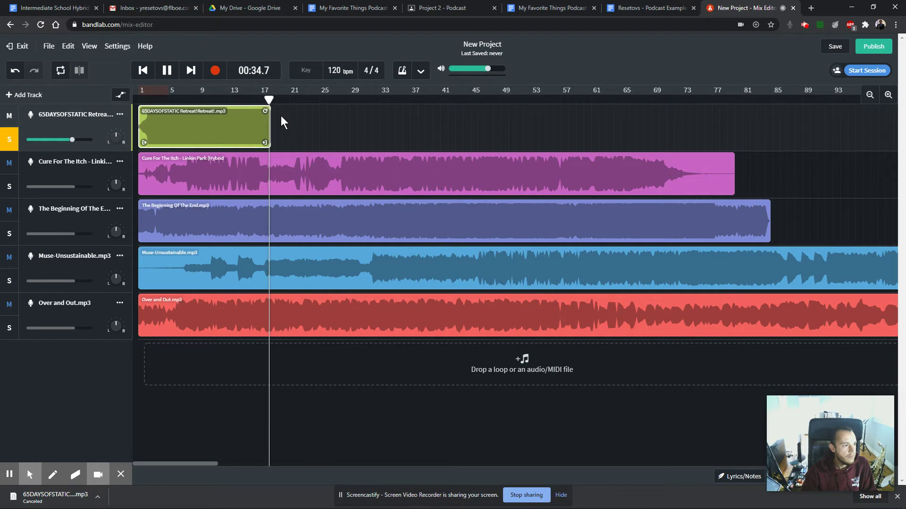
key("space")
left_click(139, 93)
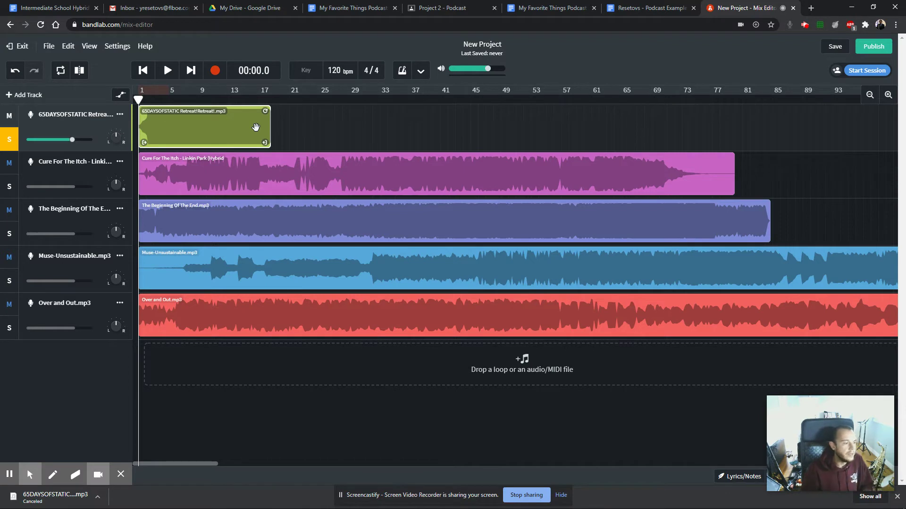
Shift the Cure For The Itch clip to about bar 9 and trim away a long section from its start.
left_click_drag(231, 186, 271, 189)
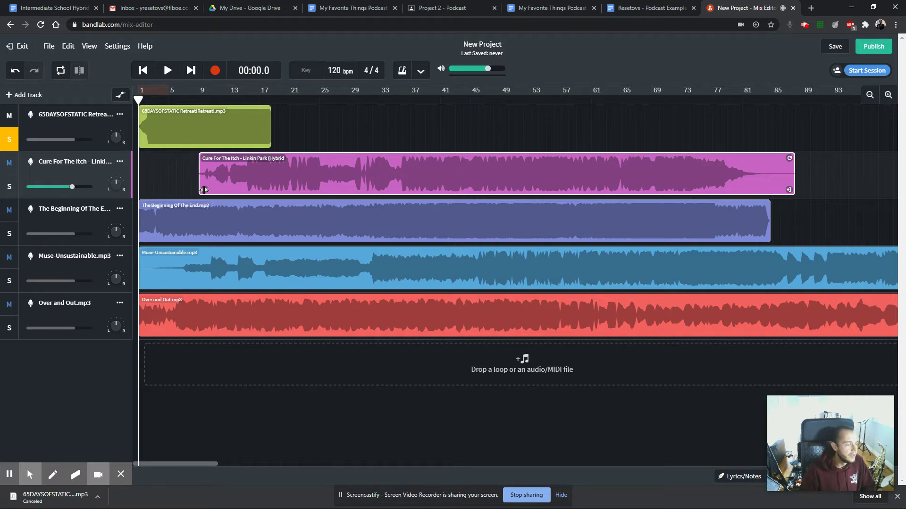
left_click(195, 127)
mouse_move(138, 98)
left_mouse_down()
mouse_move(273, 91)
mouse_move(138, 98)
left_mouse_up()
left_click(391, 182)
left_click_drag(204, 190, 293, 188)
Move the Cure For The Itch clip onto the 65DAYSOFSTATIC track at about bar 32 and delete its emptied track.
left_click_drag(352, 185, 443, 97)
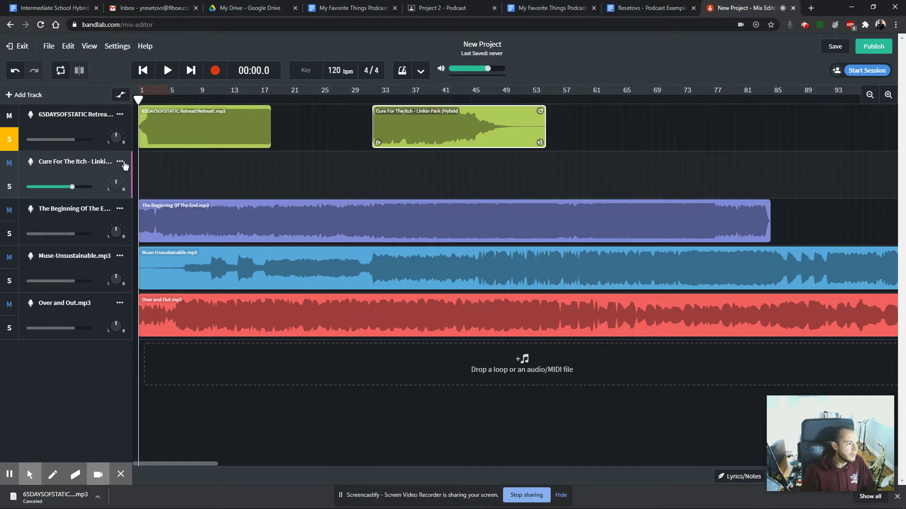
left_click(121, 163)
left_click(137, 385)
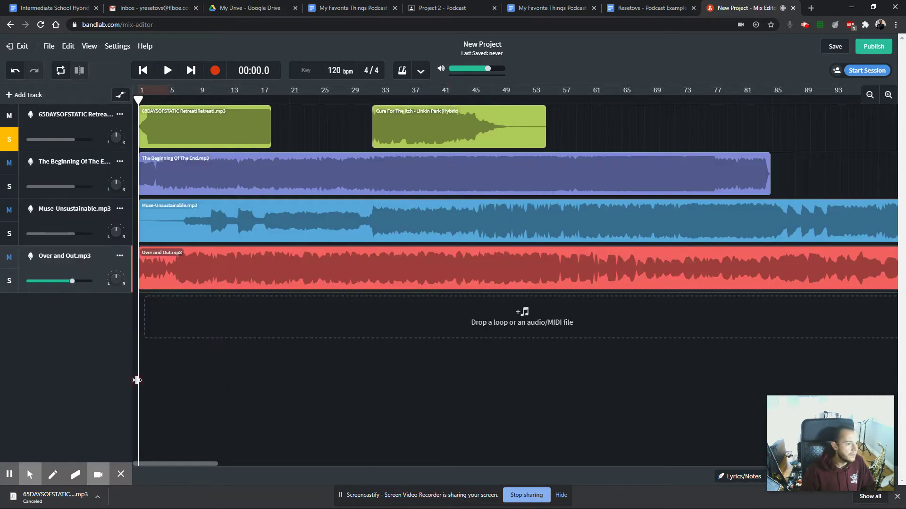
Align the start of the Cure For The Itch clip with the playhead at about 01:00 and play it.
left_click(389, 133)
left_click_drag(140, 99, 365, 92)
left_click_drag(415, 136, 404, 135)
double_click(401, 142)
key("space")
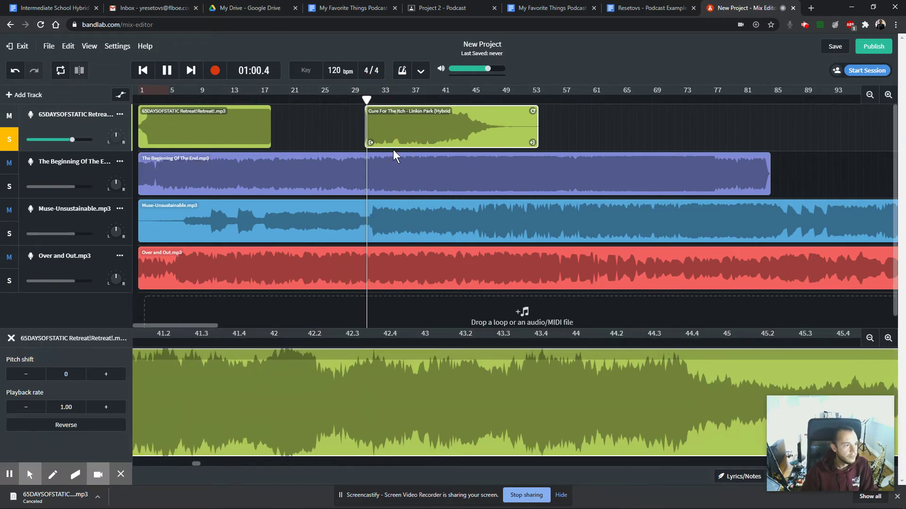
key("space")
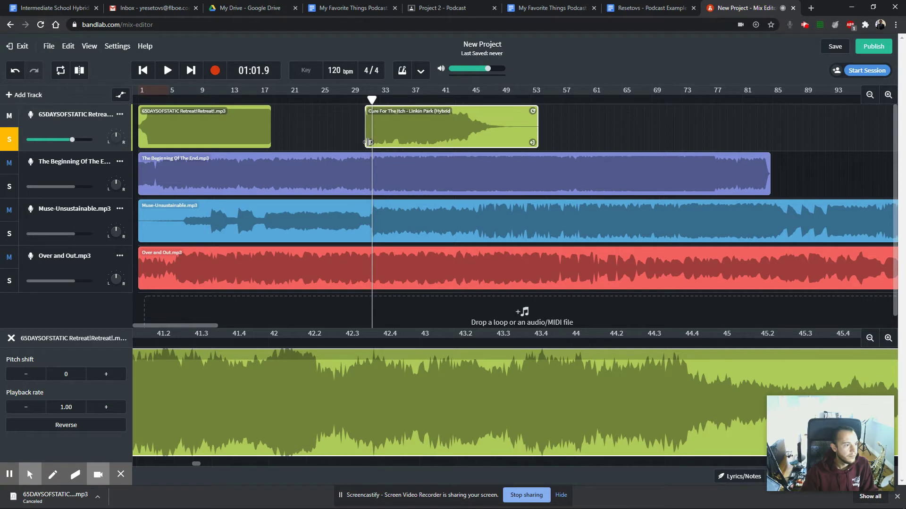
key("space")
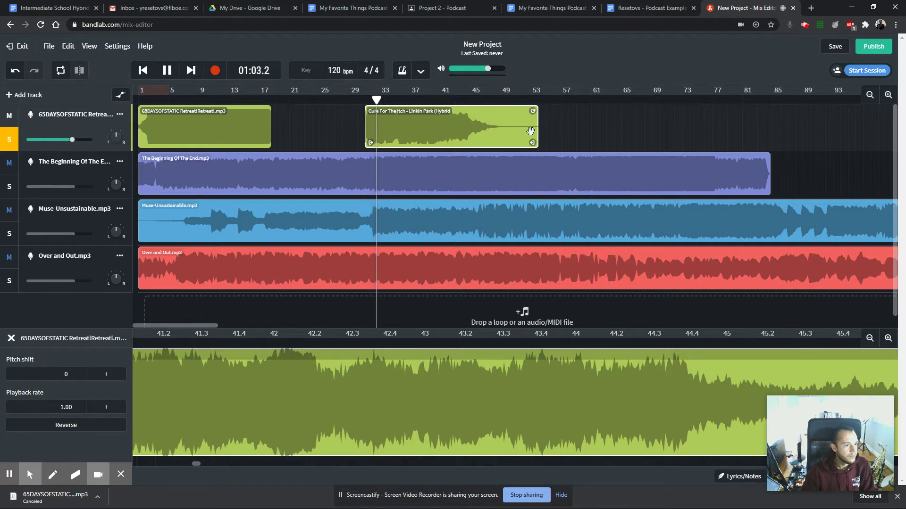
Trim the end of the Cure For The Itch clip to about bar 43, then readjust its start and position to about bar 33.
left_click_drag(534, 144, 451, 144)
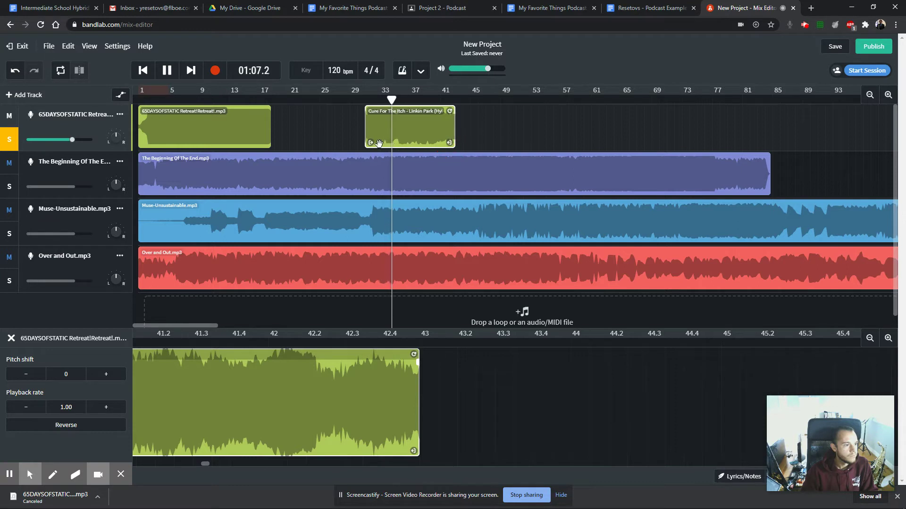
left_click_drag(371, 144, 426, 139)
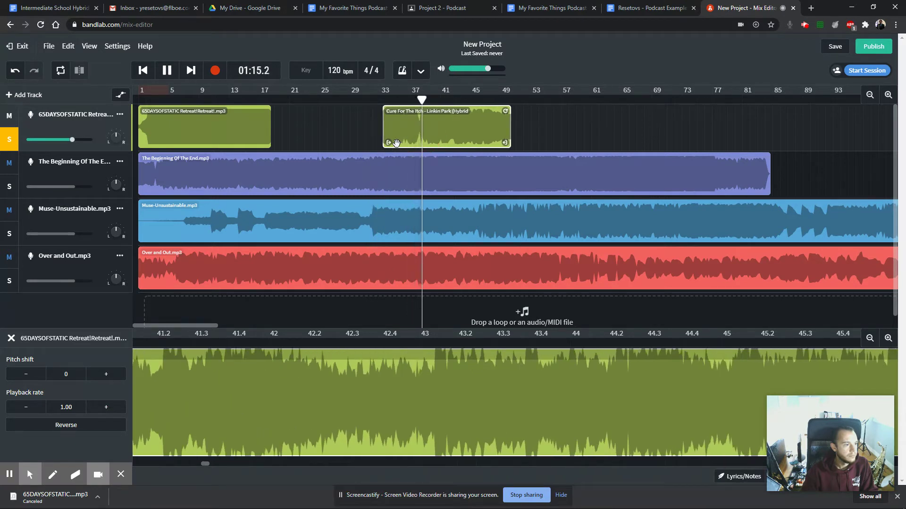
key("space")
left_click_drag(430, 100, 457, 124)
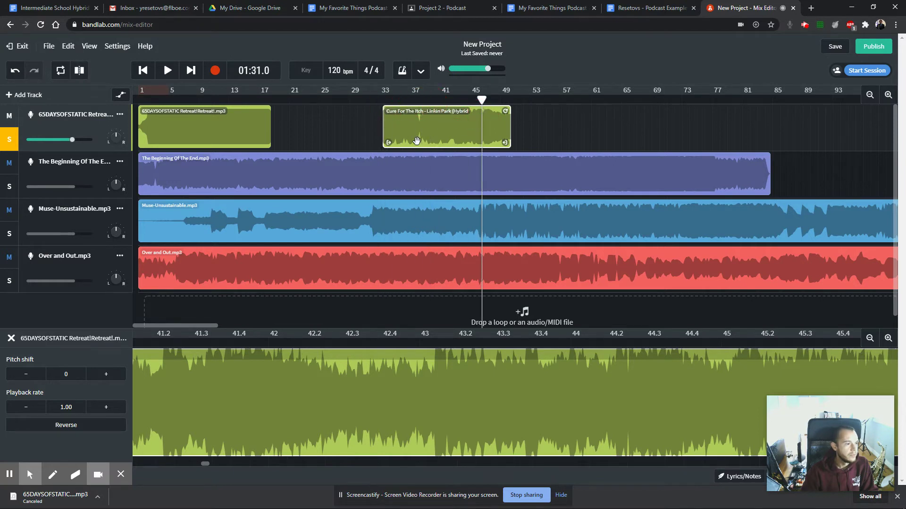
Extend the start of the Cure For The Itch clip to restore more of the song and align it with the playhead at 01:06.0.
left_click_drag(391, 143, 494, 133)
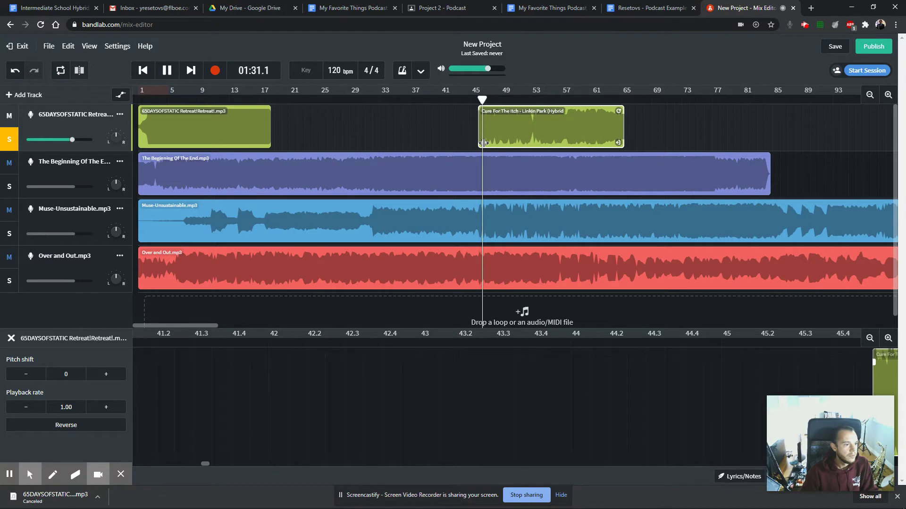
left_click(389, 143)
left_click_drag(481, 139, 311, 137)
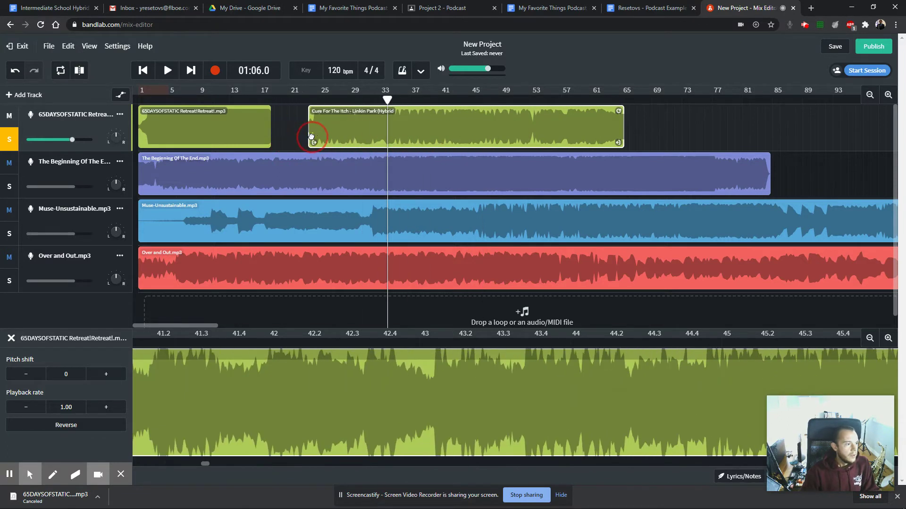
left_click_drag(469, 133, 510, 133)
Audition the Cure For The Itch clip from its start and again from about 01:36.
key("space")
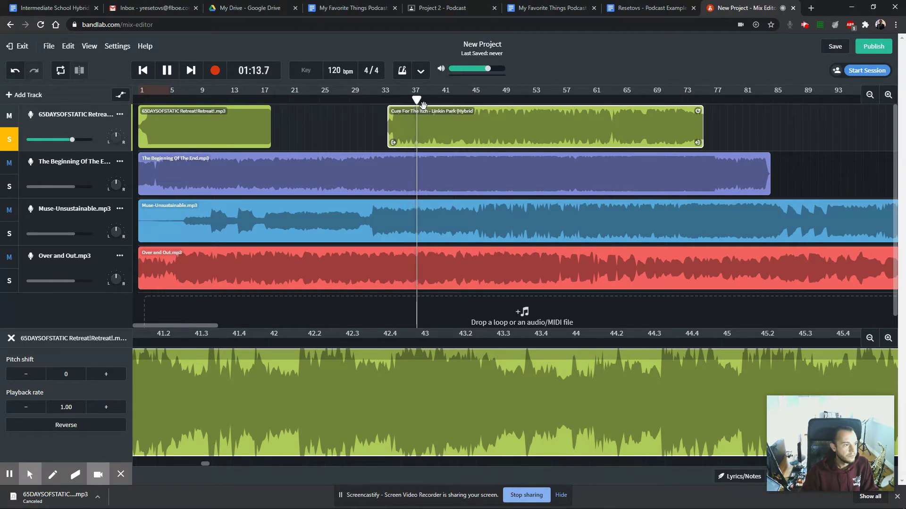
key("space")
left_click_drag(421, 99, 386, 101)
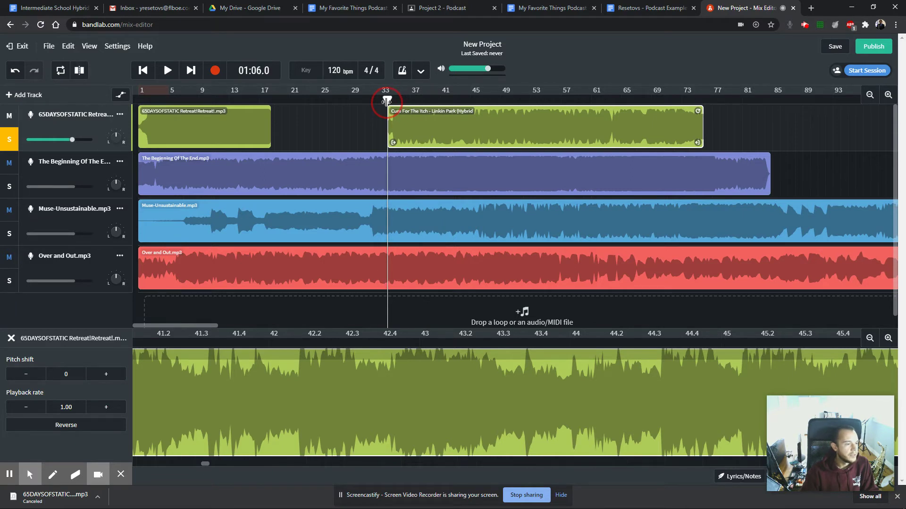
left_click_drag(387, 100, 502, 101)
key("space")
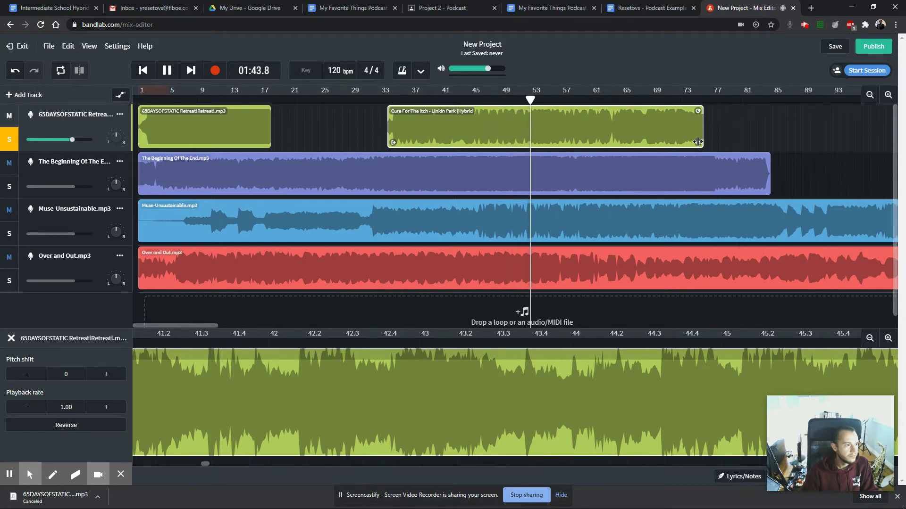
Trim the Cure For The Itch clip to run from about bar 47 to bar 64, checking the length with the playhead.
left_click_drag(697, 141, 609, 135)
key("space")
left_click_drag(394, 145, 514, 141)
left_click_drag(557, 99, 508, 98)
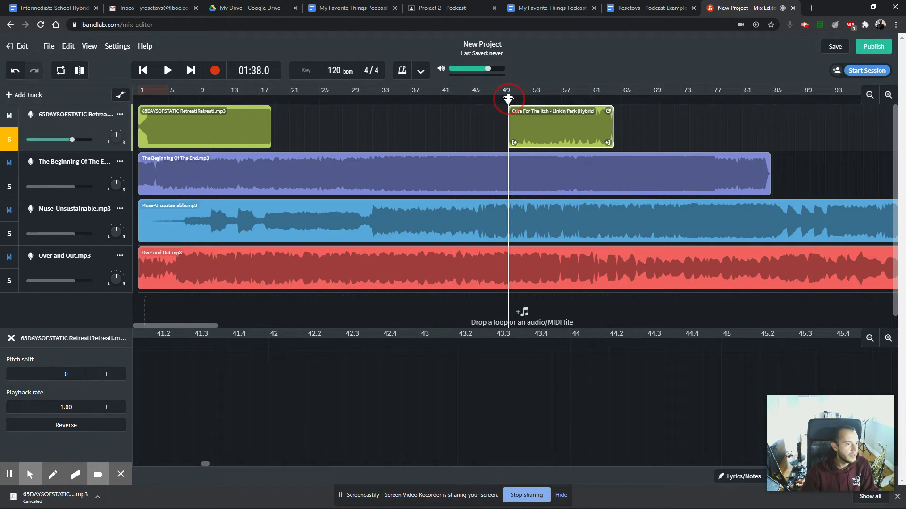
left_click_drag(512, 142, 490, 144)
left_click_drag(507, 100, 485, 100)
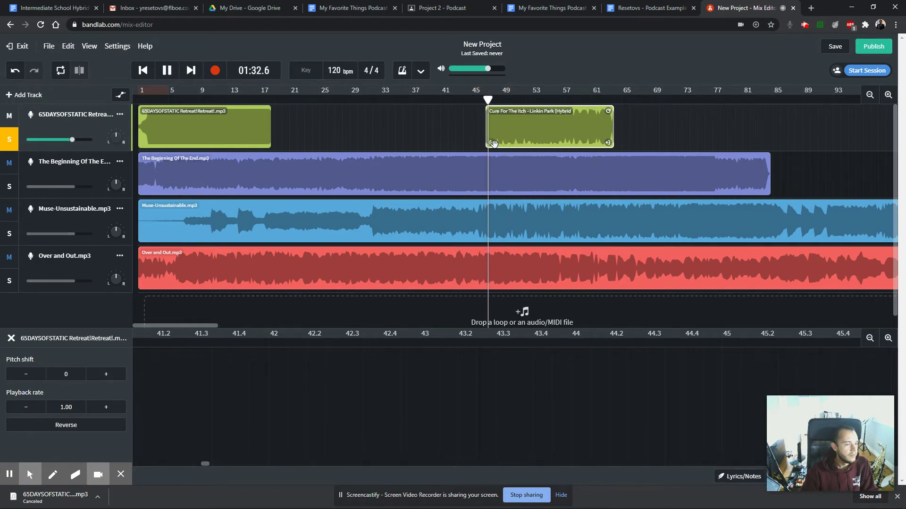
Stop playback and move the Cure For The Itch clip to about bar 37, leaving a gap after the 65DAYSOFSTATIC clip.
key("space")
left_click_drag(523, 137, 448, 136)
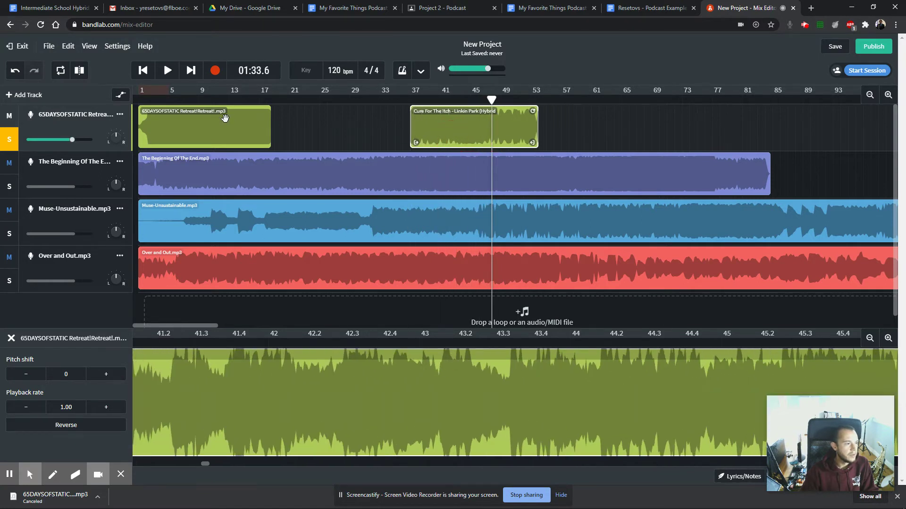
left_click(292, 124)
left_click_drag(273, 143, 367, 124)
left_click(437, 125)
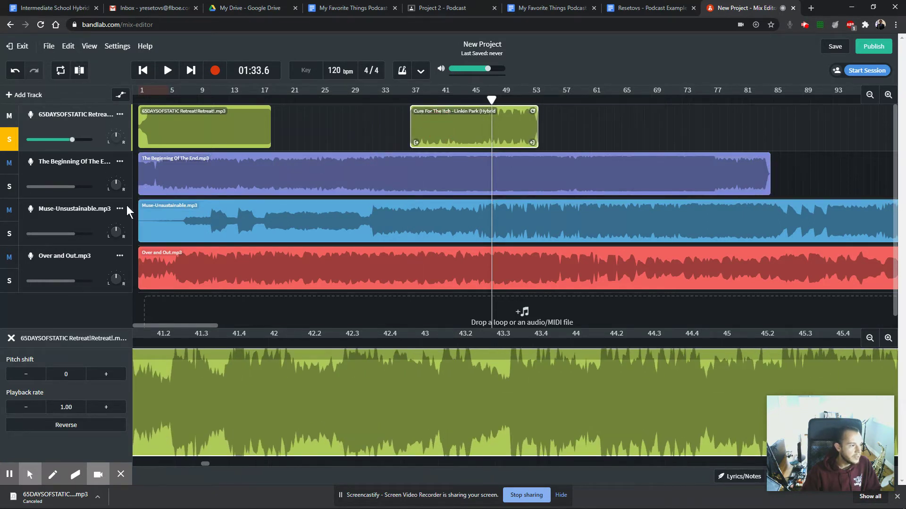
Move The Beginning Of The End clip onto the 65DAYSOFSTATIC track at about bar 67 and delete its emptied track.
left_click_drag(190, 182, 703, 118)
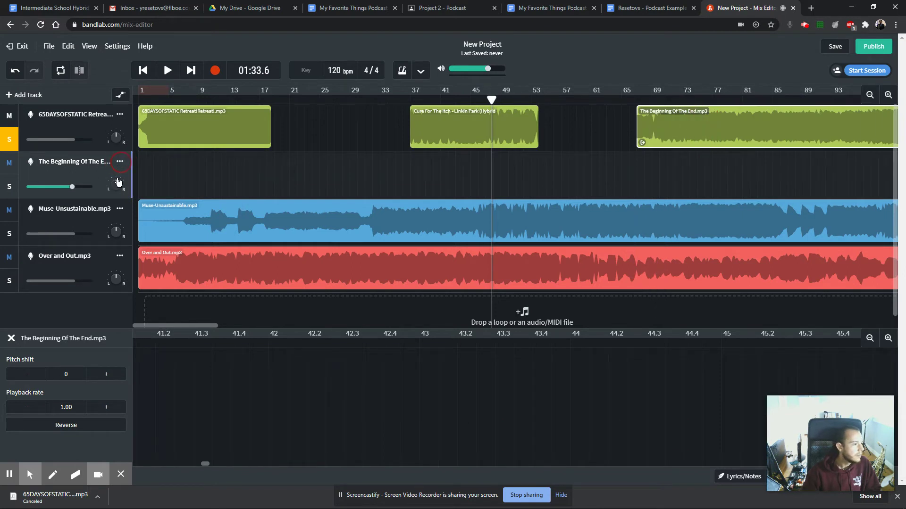
left_click(120, 161)
left_click(135, 382)
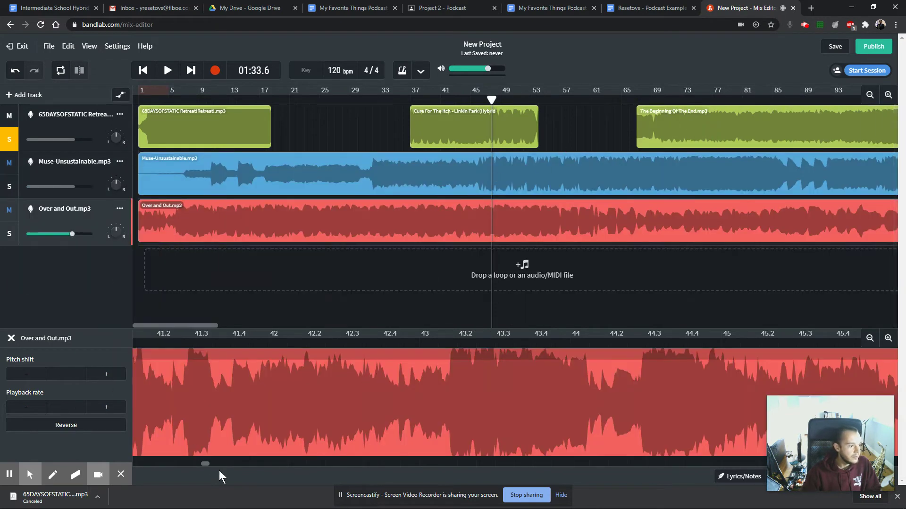
Trim the start of The Beginning Of The End clip to about bar 79 and slice the clip at 04:17.2.
left_click_drag(204, 466, 248, 464)
left_click(696, 136)
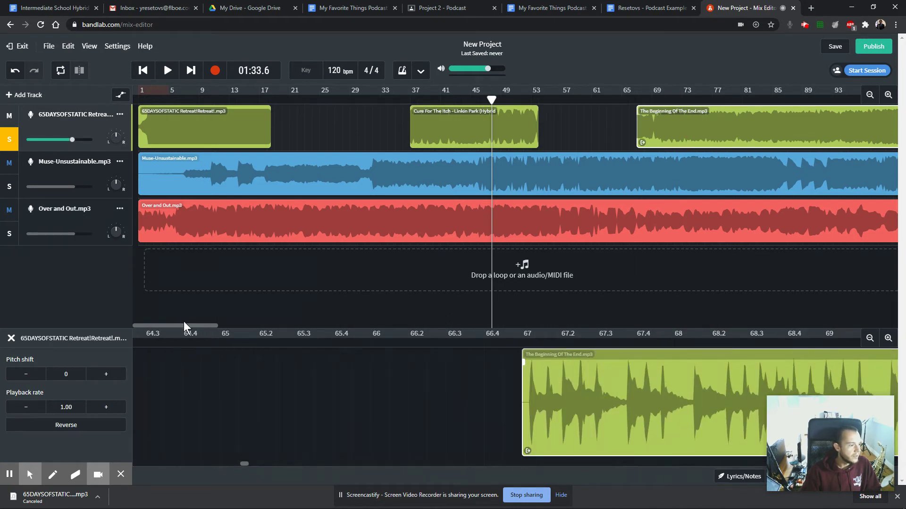
left_click(11, 338)
left_click_drag(177, 464, 271, 474)
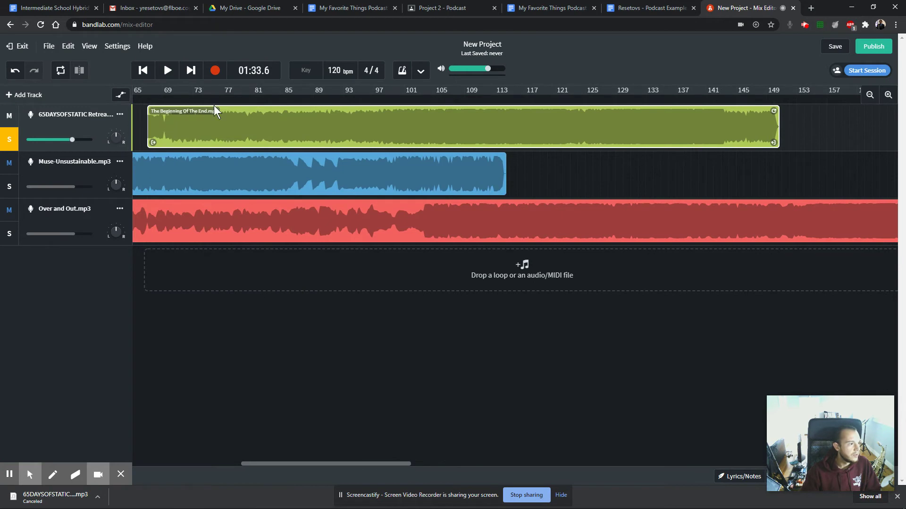
left_click_drag(586, 99, 611, 103)
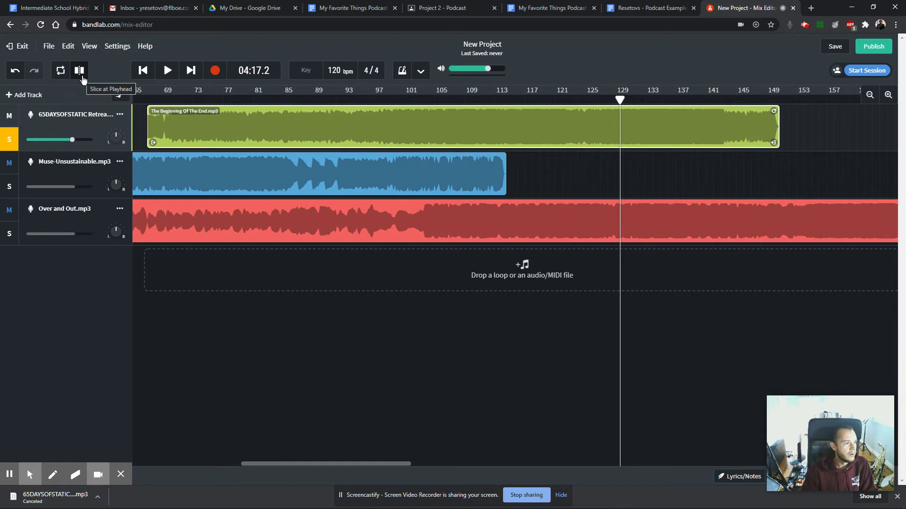
left_click_drag(150, 141, 238, 141)
left_click(79, 72)
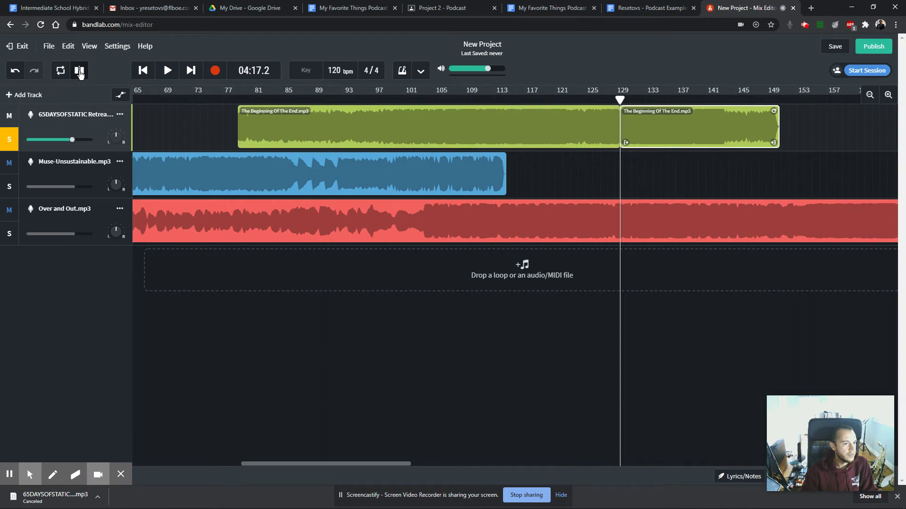
Delete the part of The Beginning Of The End before the slice and extend the remaining clip's start to about bar 128.
left_click(404, 139)
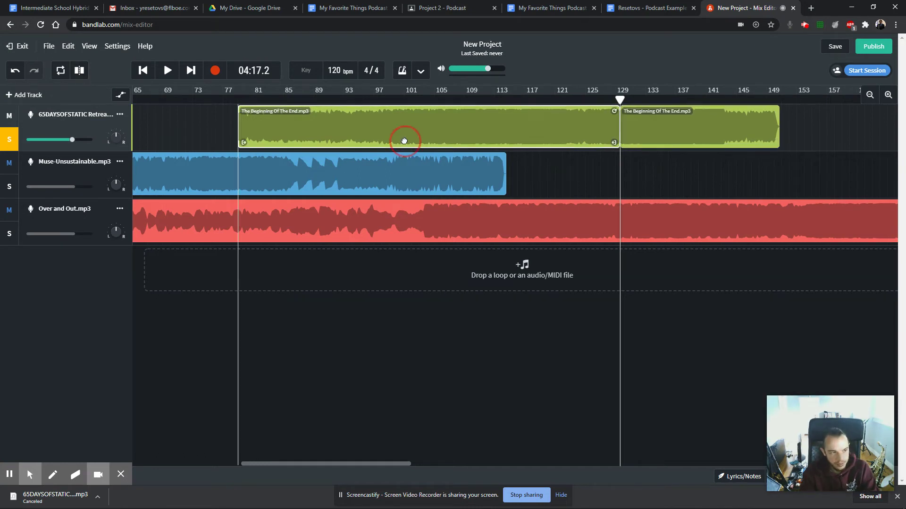
key("Delete")
left_click(658, 135)
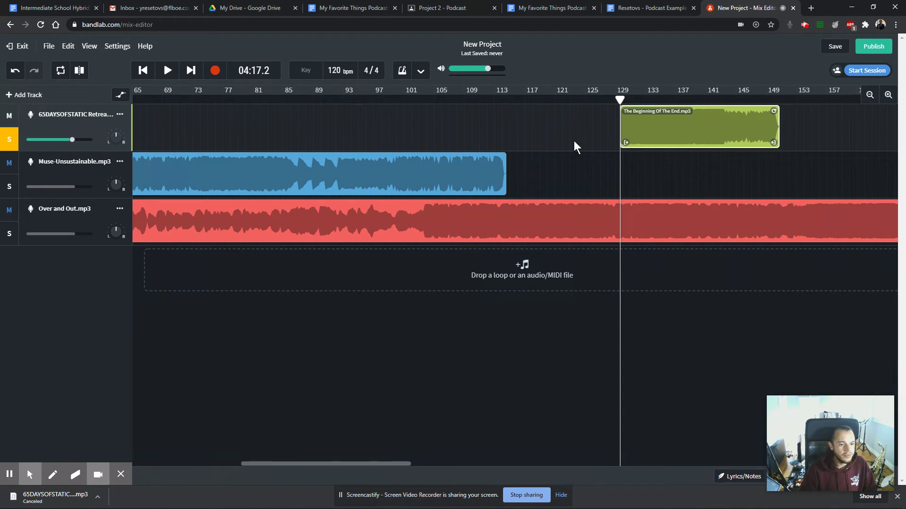
left_click_drag(604, 147, 623, 153)
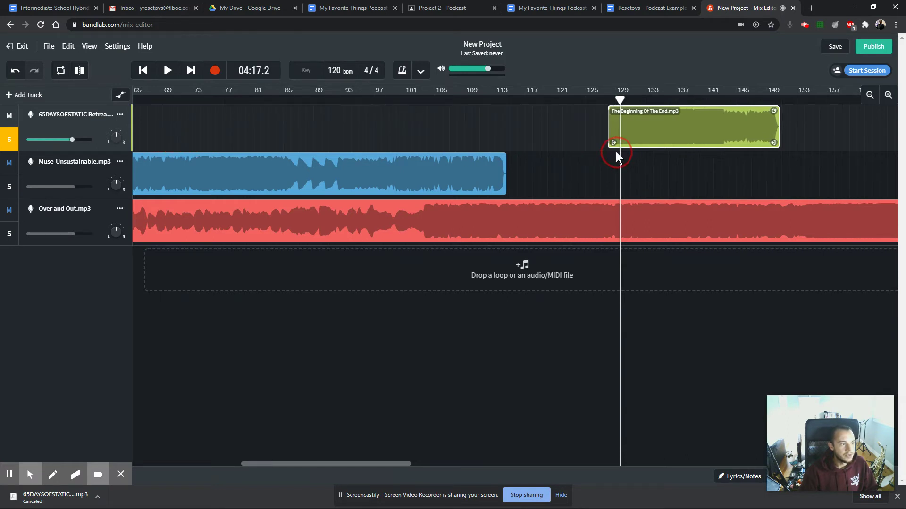
Move The Beginning Of The End clip earlier to 02:30.0 and place the playhead at its start.
left_click_drag(691, 129, 299, 131)
left_click_drag(309, 463, 270, 463)
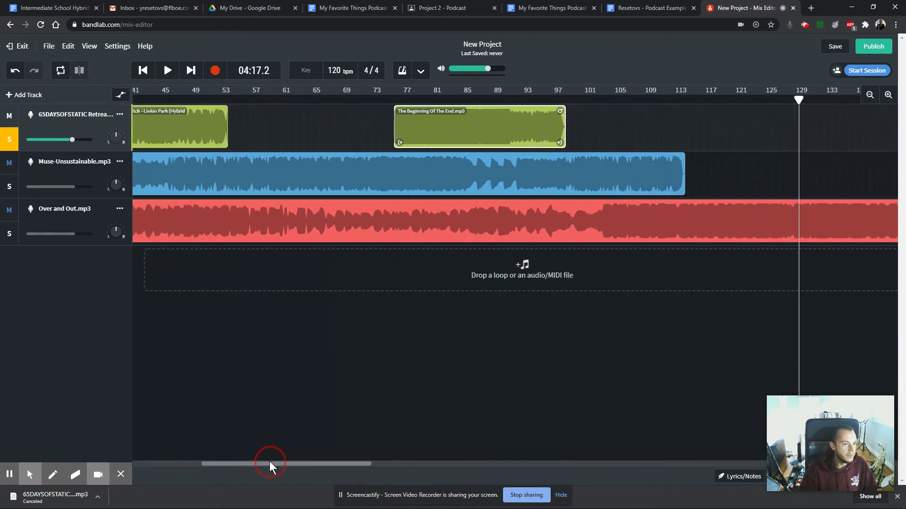
left_click_drag(798, 99, 394, 94)
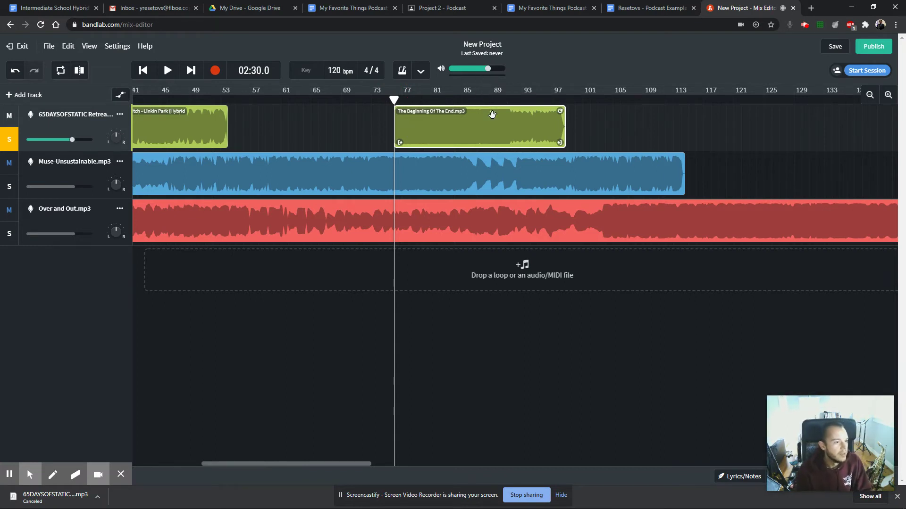
mouse_move(394, 99)
left_mouse_down()
mouse_move(566, 99)
mouse_move(392, 99)
left_mouse_up()
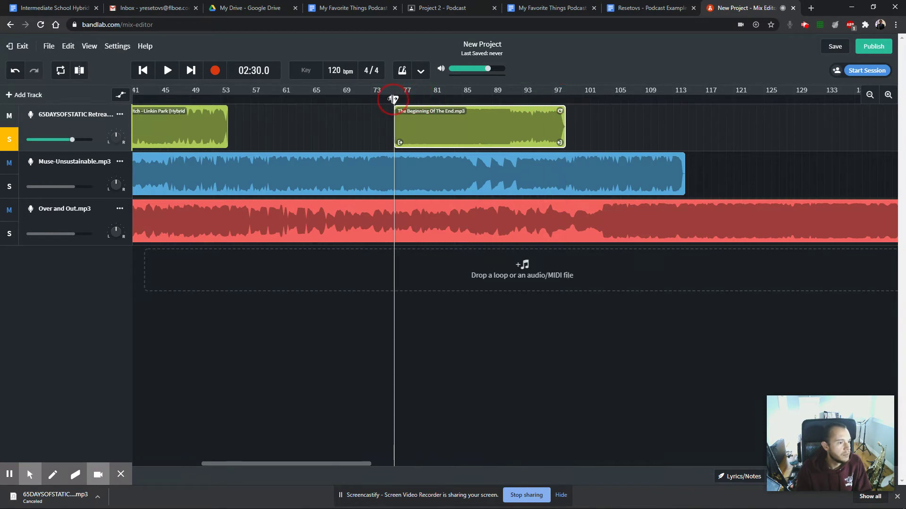
Play The Beginning Of The End clip and trim its start to about bar 79.
key("space")
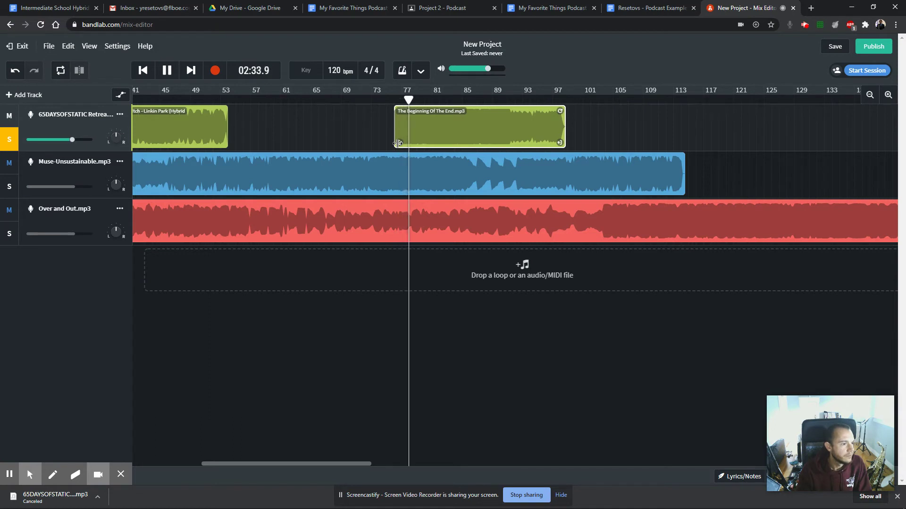
left_click_drag(397, 143, 419, 142)
left_click_drag(422, 143, 417, 143)
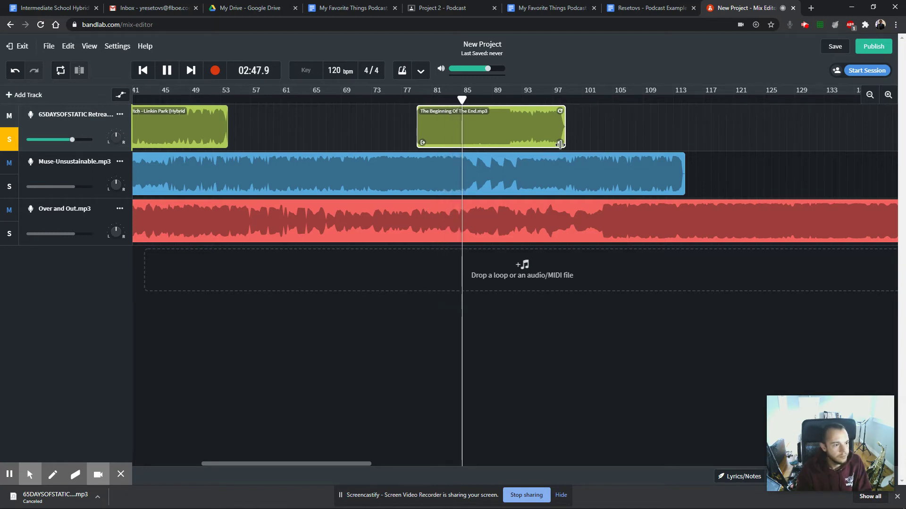
key("space")
Play the last part of The Beginning Of The End clip from about 03:05.
left_click(417, 99)
left_click_drag(417, 99, 526, 103)
key("space")
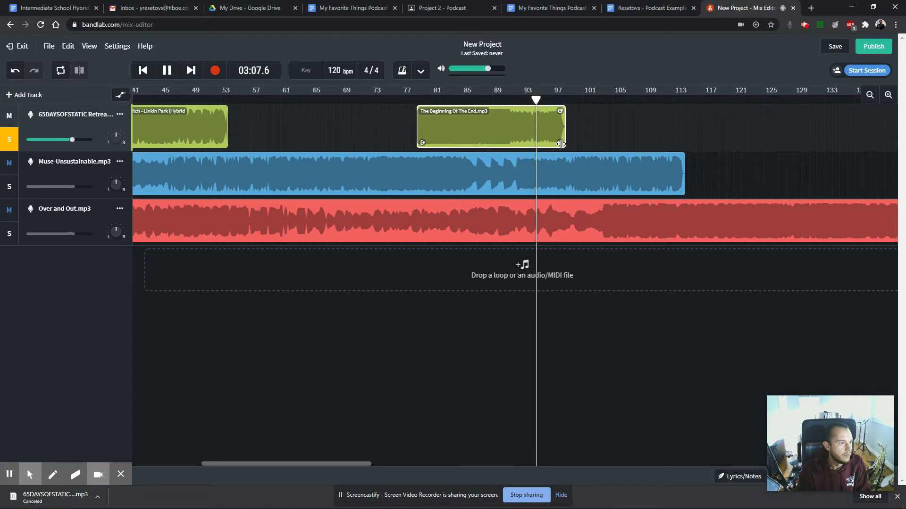
Trim the end of The Beginning Of The End clip to about bar 96 and move the clip earlier to about bar 71.
left_click_drag(561, 144, 543, 144)
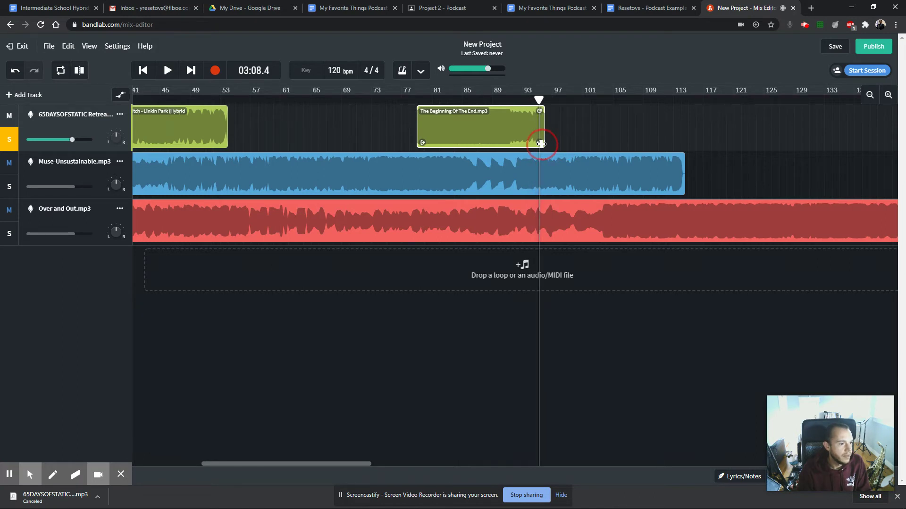
left_click_drag(480, 137, 417, 138)
Move the Muse-Unsustainable clip onto the first track after the other clips, starting at about bar 99.
left_click_drag(230, 186, 626, 125)
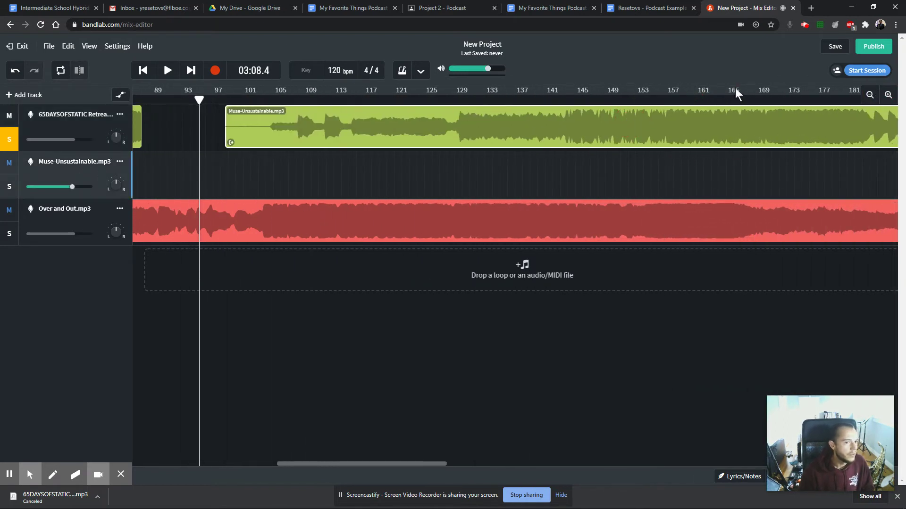
left_click(869, 96)
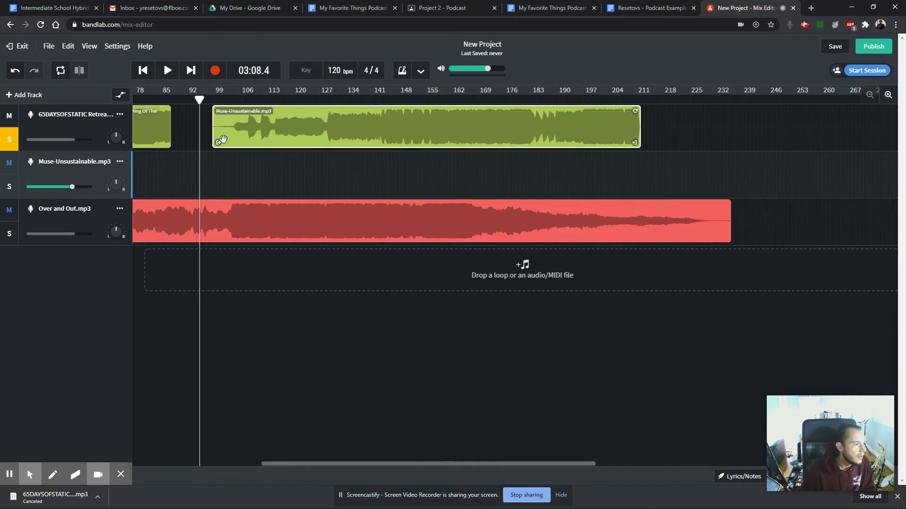
Try slicing the Muse-Unsustainable clip at 04:42.0, play from there, and undo the slice.
left_click_drag(199, 98, 376, 111)
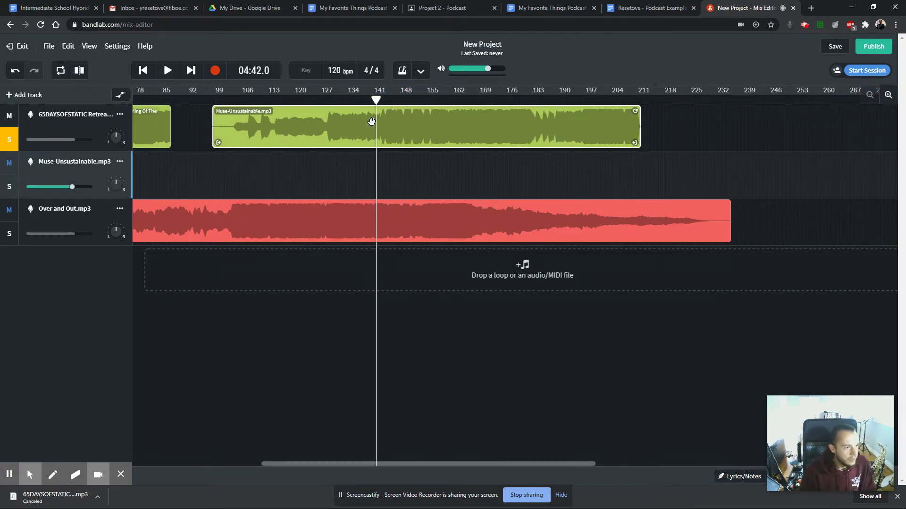
scroll(388, 132, "up", 5)
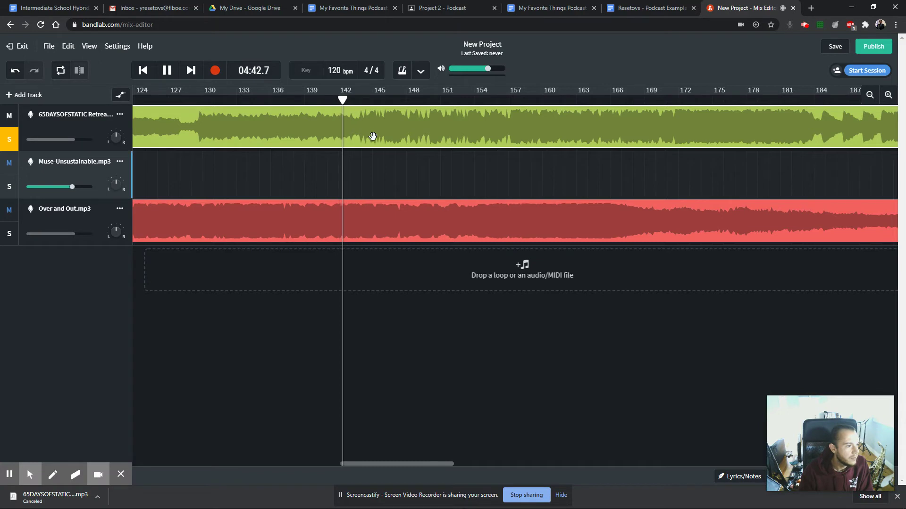
left_click(339, 100)
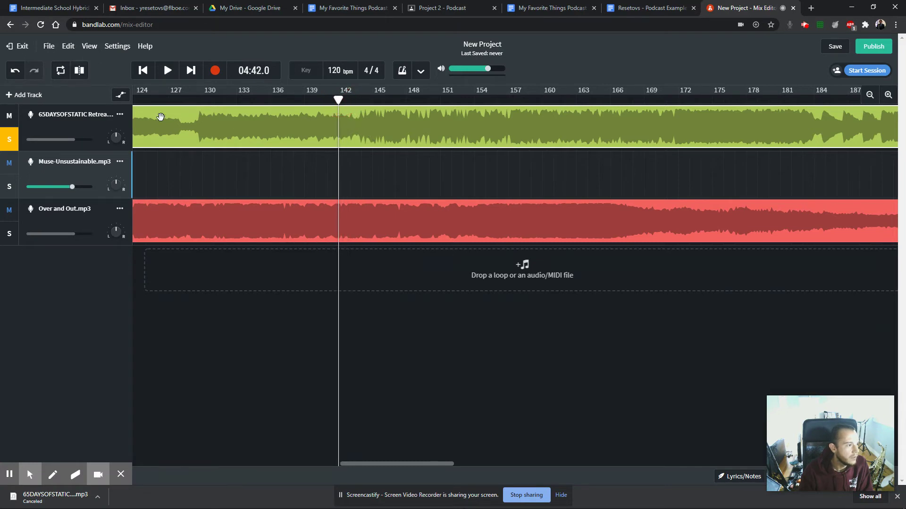
left_click(78, 72)
key("space")
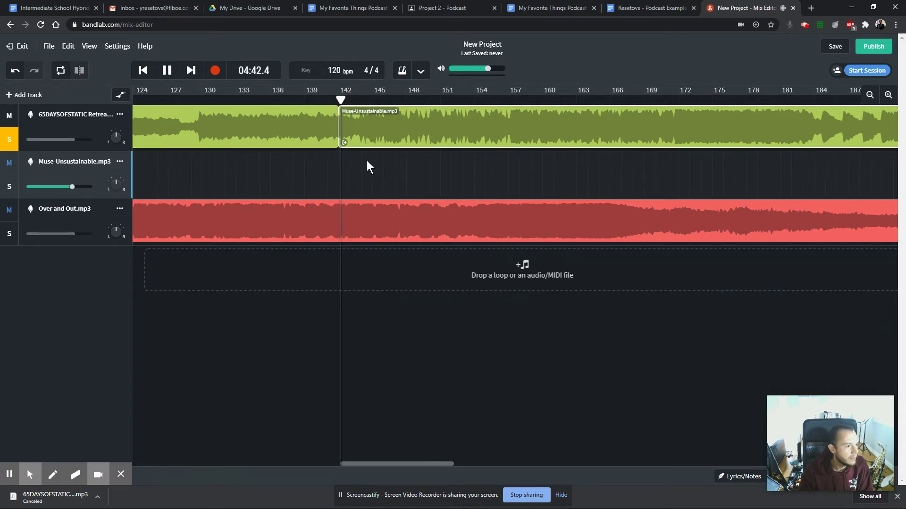
key("space")
key("ctrl+z")
Slice the Muse-Unsustainable clip at 04:31.1 and delete the part before the slice.
left_click_drag(352, 100, 279, 100)
key("space")
key("space")
left_click(285, 137)
left_click_drag(281, 99, 277, 100)
left_click(281, 130)
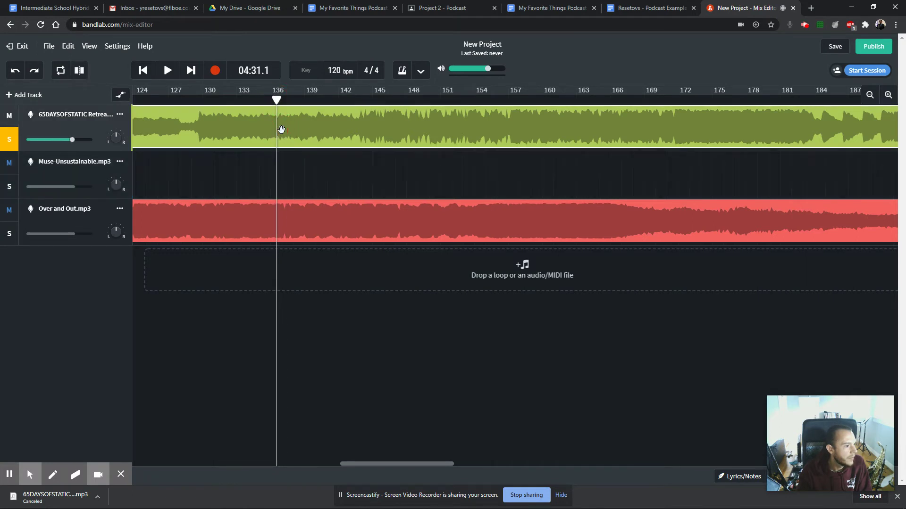
left_click(76, 72)
key("space")
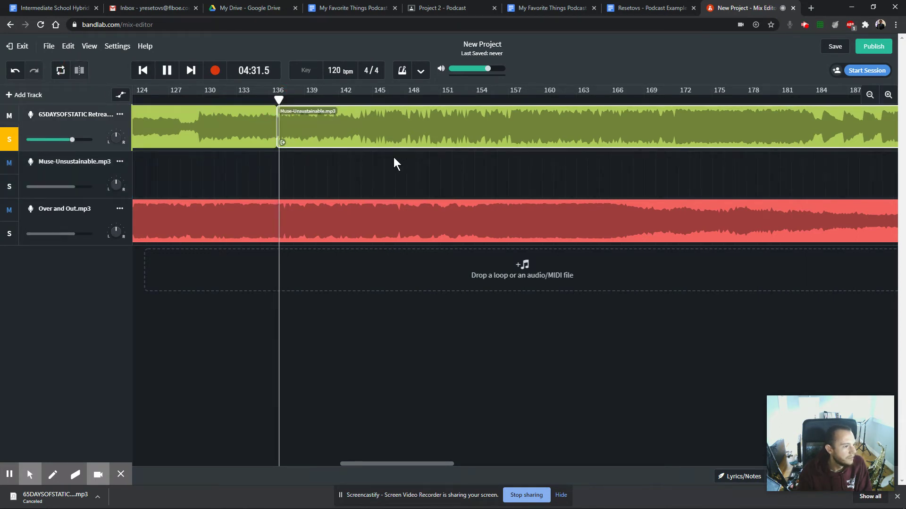
left_click(194, 133)
key("Delete")
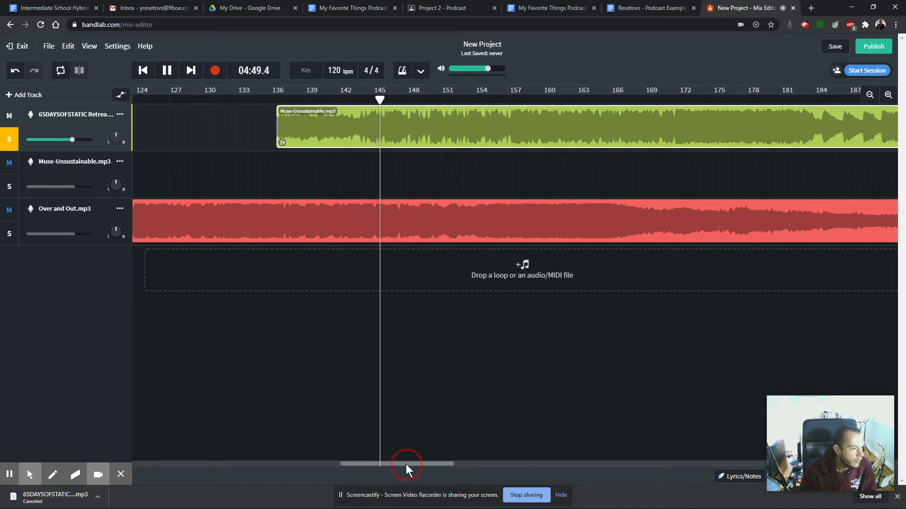
Trim the end of the Muse-Unsustainable clip to about bar 167 and delete the empty Muse-Unsustainable track.
left_click_drag(406, 465, 424, 463)
left_click(870, 95)
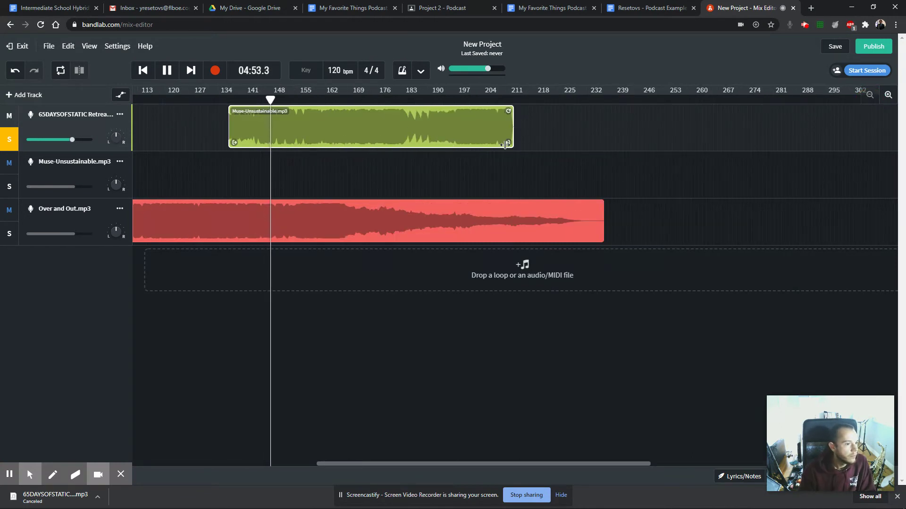
left_click_drag(509, 142, 337, 146)
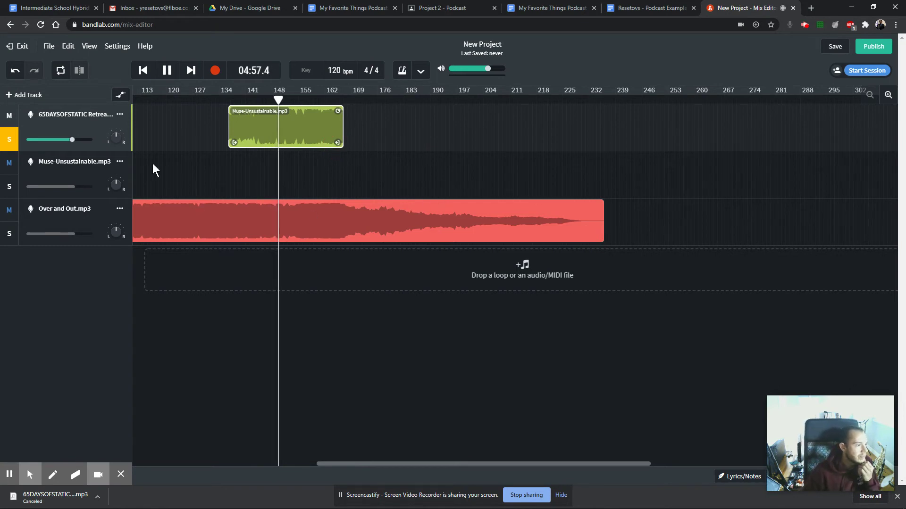
left_click(120, 161)
left_click(144, 385)
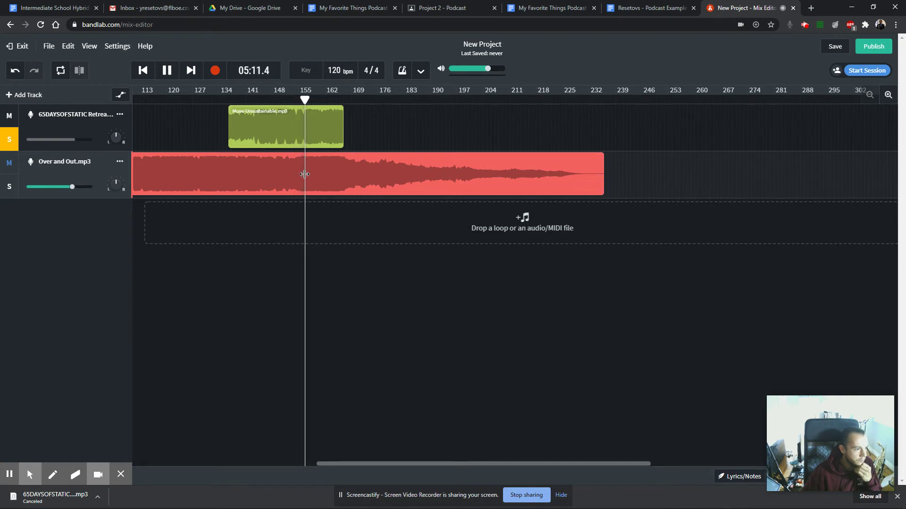
Shorten the end of the Muse-Unsustainable clip to about bar 164 and move the clip earlier to about bar 111.
left_click(336, 146)
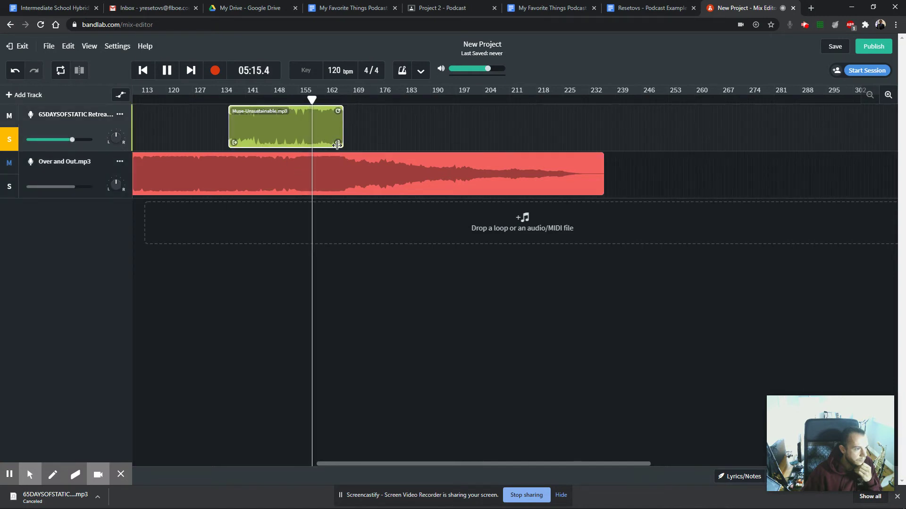
left_click_drag(338, 142, 329, 142)
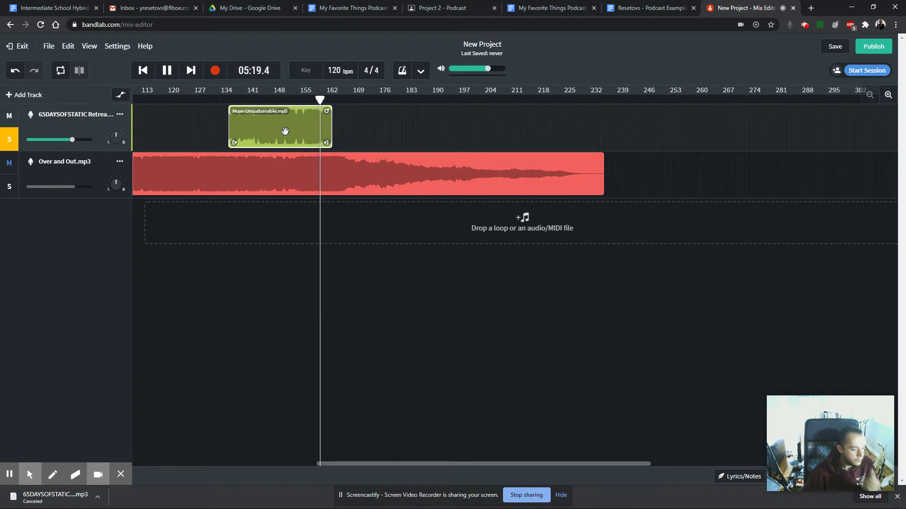
key("space")
mouse_move(321, 99)
left_mouse_down()
mouse_move(226, 97)
mouse_move(335, 100)
mouse_move(226, 101)
mouse_move(332, 107)
mouse_move(330, 99)
left_mouse_up()
left_click_drag(327, 465, 169, 465)
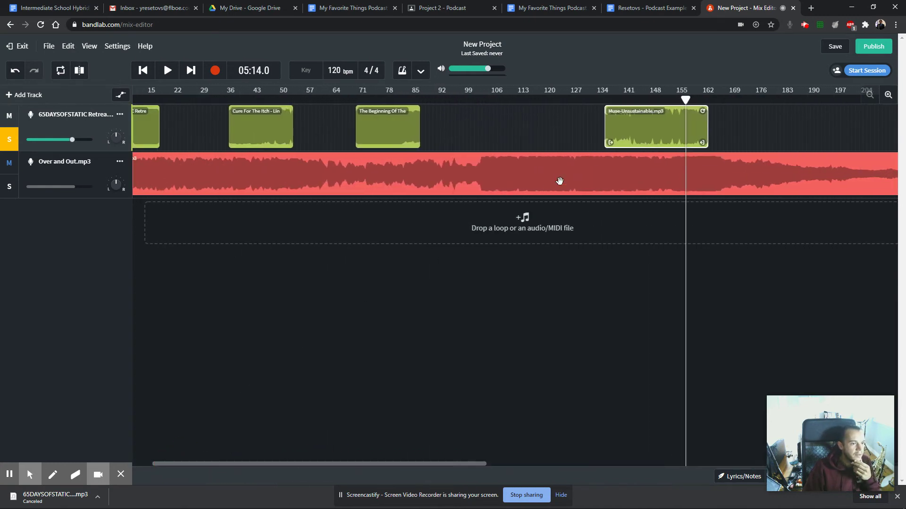
left_click_drag(647, 133, 549, 131)
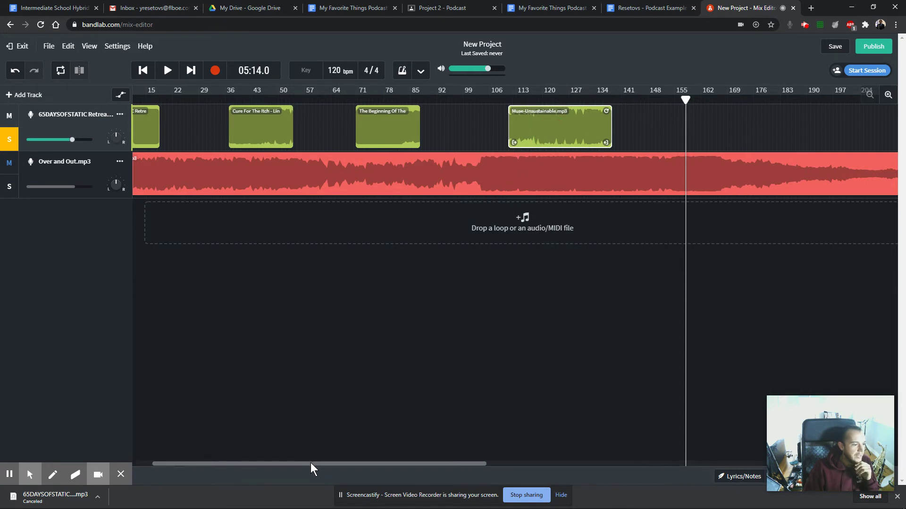
Solo the Over and Out track instead of the first track and play it from 00:00.0.
left_click_drag(311, 463, 205, 464)
left_click_drag(726, 97, 33, 97)
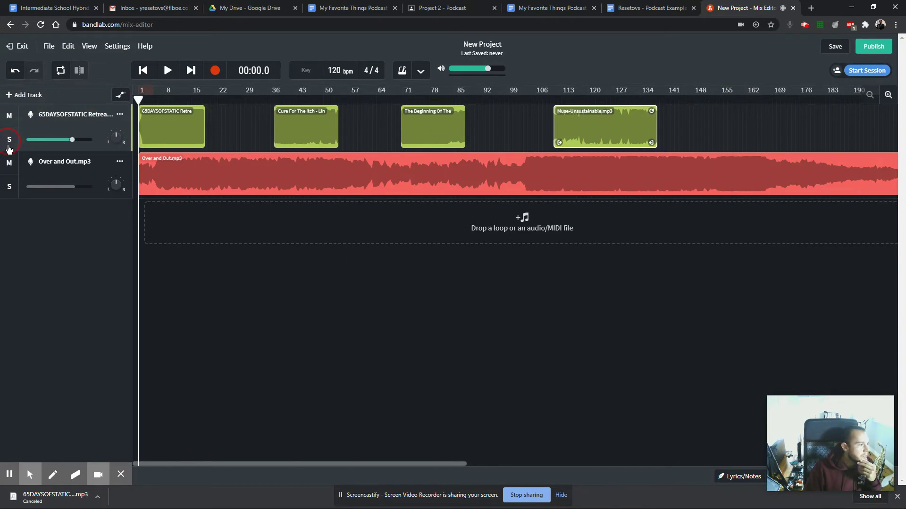
left_click(10, 185)
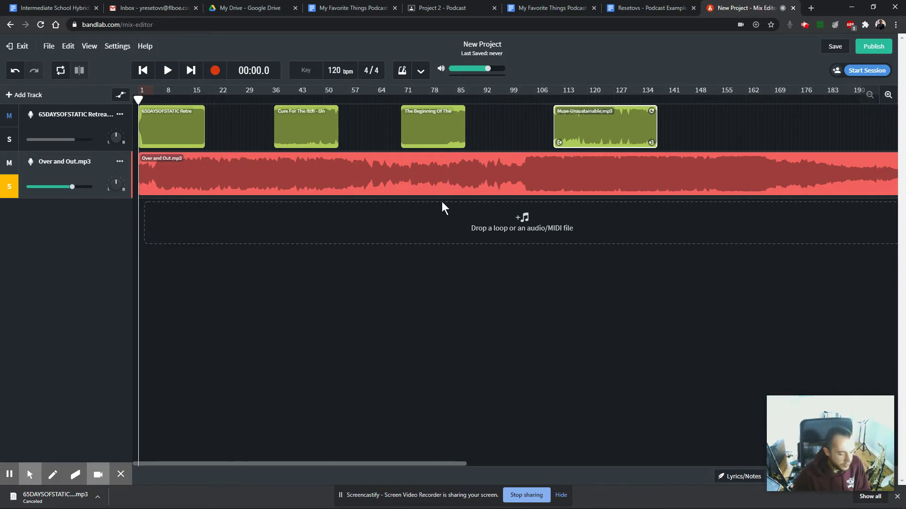
key("space")
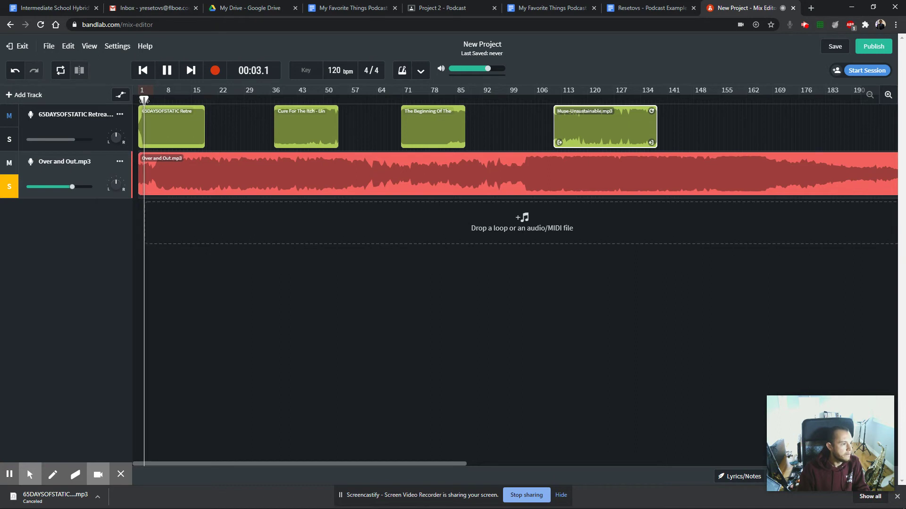
left_click(888, 94)
left_click(888, 95)
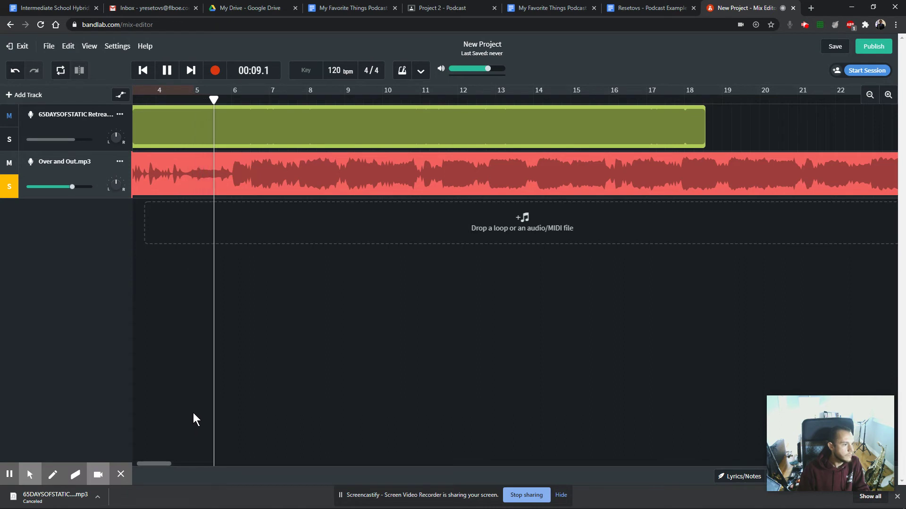
left_click_drag(166, 465, 142, 462)
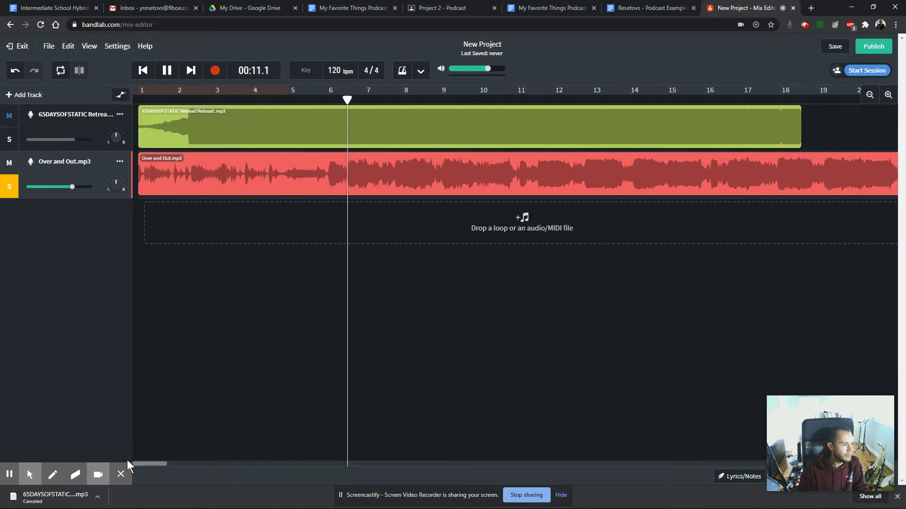
key("space")
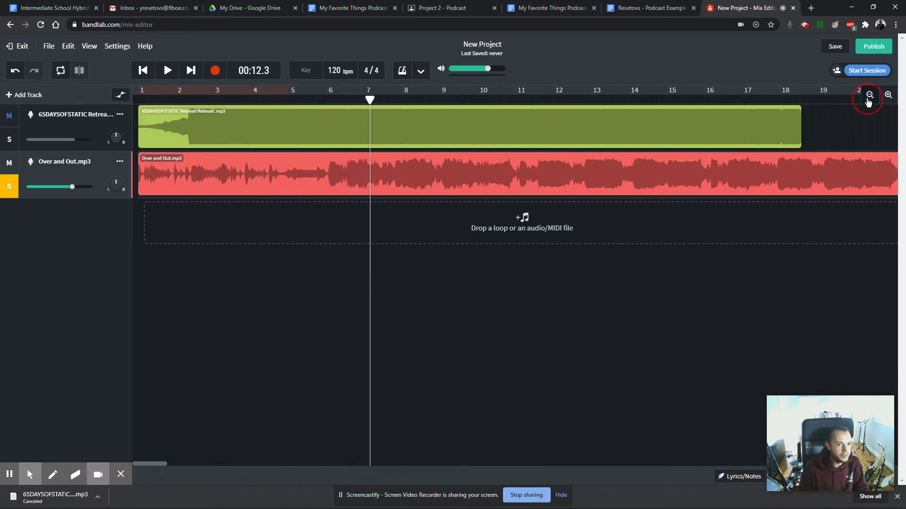
Slice the Over and Out clip at 00:40.0 and delete the part after the slice.
left_click(869, 95)
left_click(869, 96)
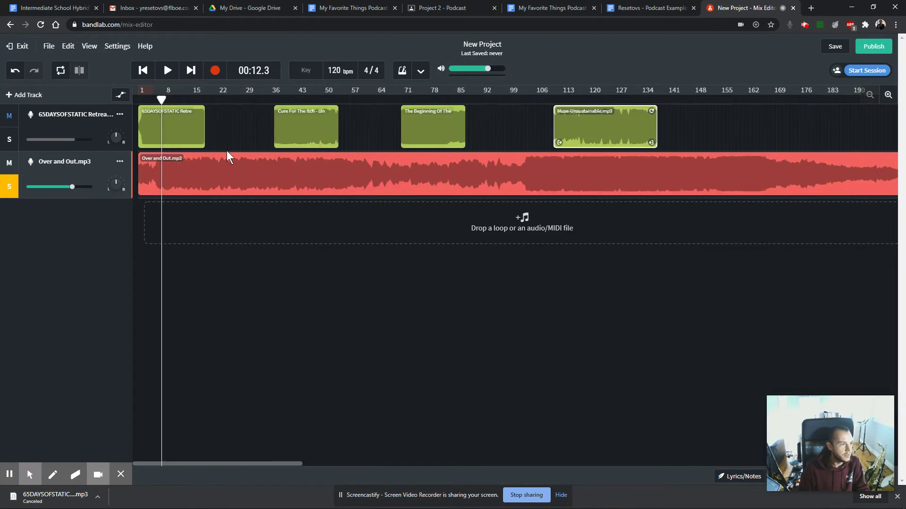
left_click_drag(161, 100, 214, 104)
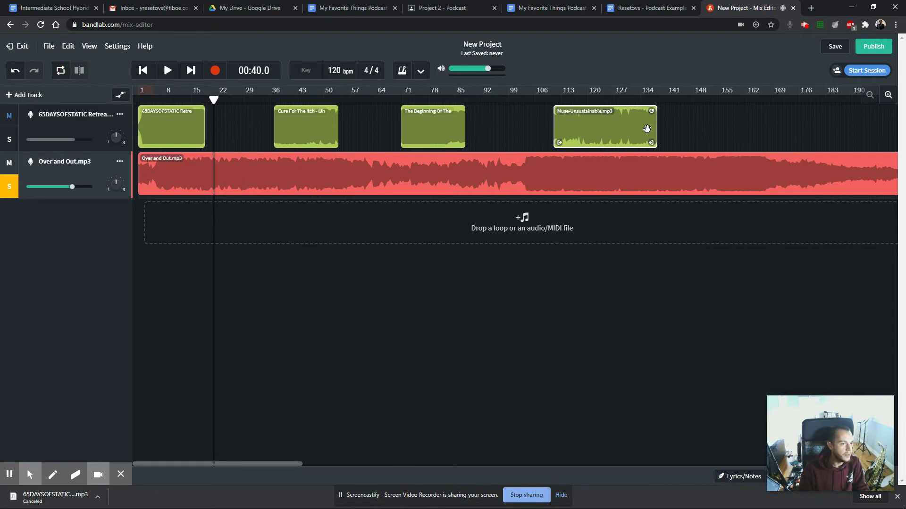
left_click(619, 126)
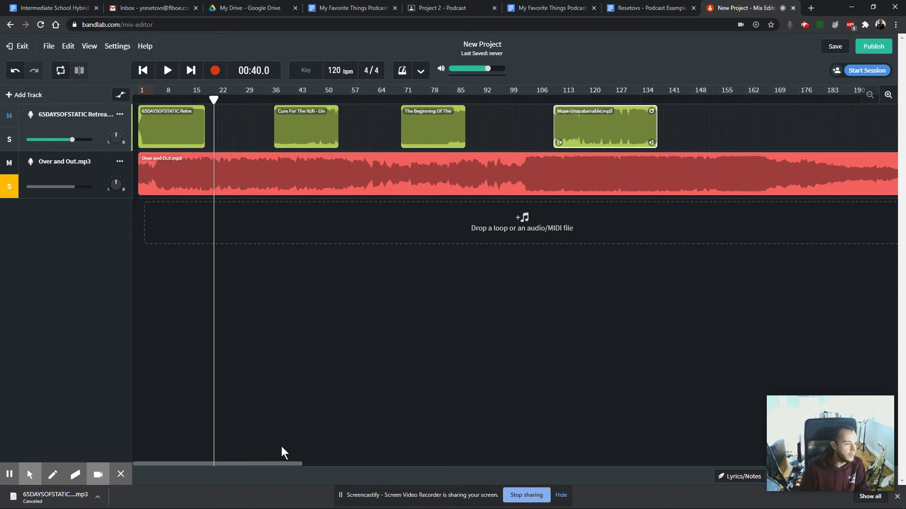
left_click_drag(248, 468, 95, 364)
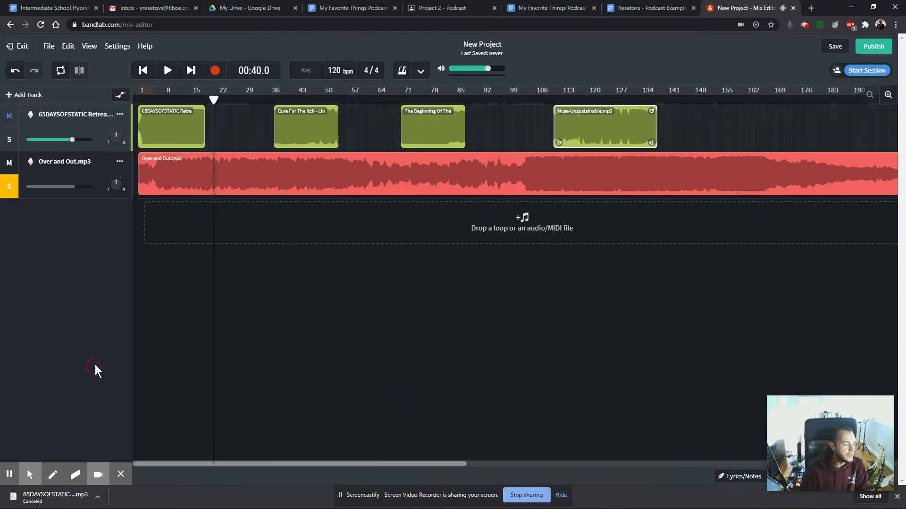
left_click(219, 172)
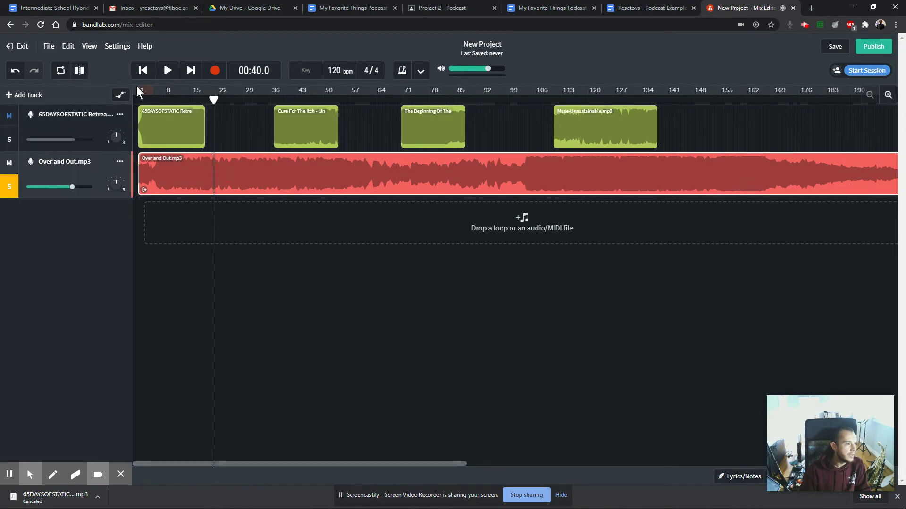
left_click(81, 71)
left_click(309, 181)
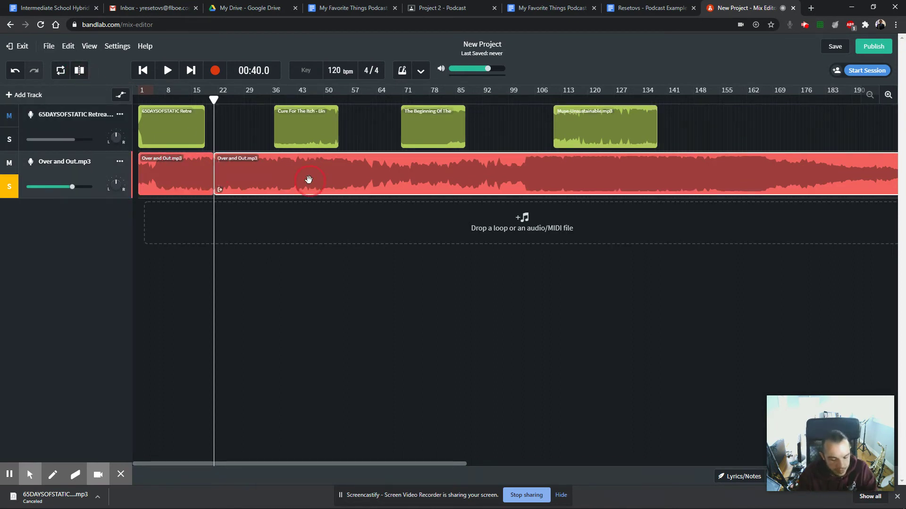
key("Delete")
Move the Over and Out clip onto the first track at about bar 169 and delete the empty Over and Out track.
left_click_drag(189, 181, 823, 125)
left_click(120, 161)
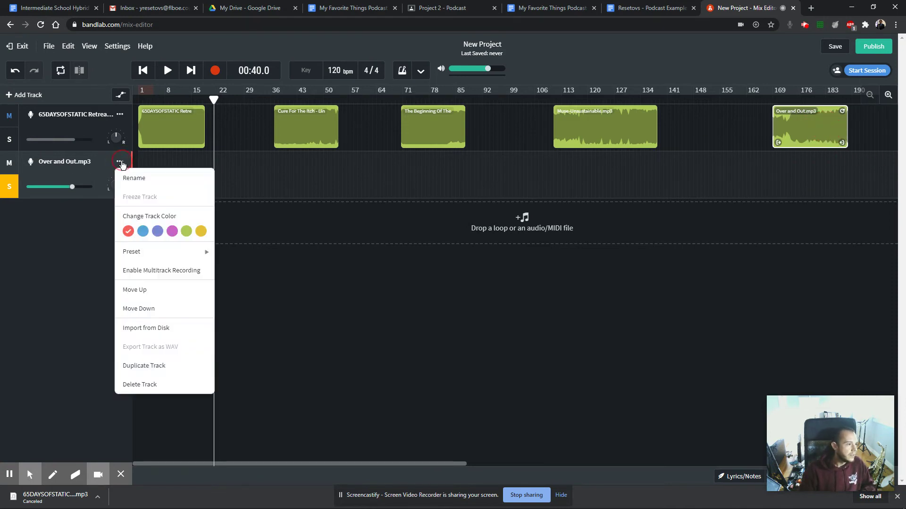
left_click(139, 383)
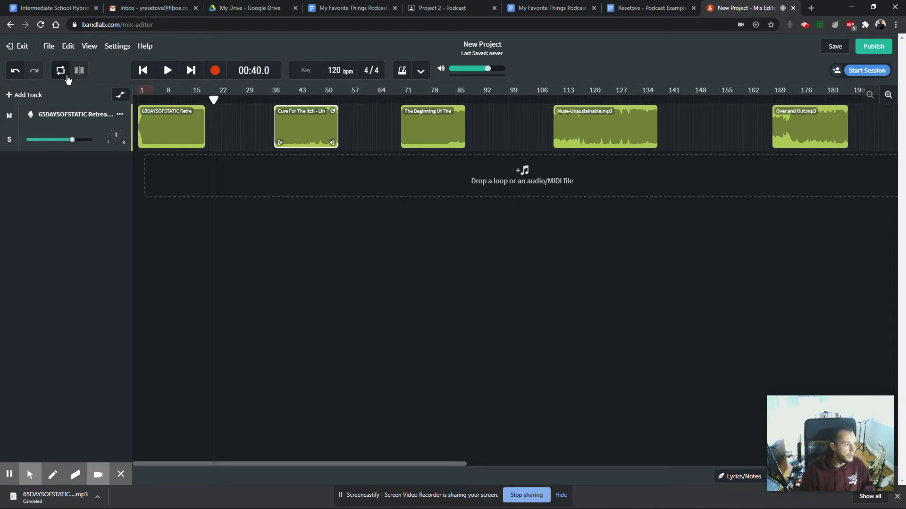
Select the 65DAYSOFSTATIC clip on the first track and place the playhead at 00:14.0.
left_click(164, 130)
left_click_drag(213, 99, 164, 99)
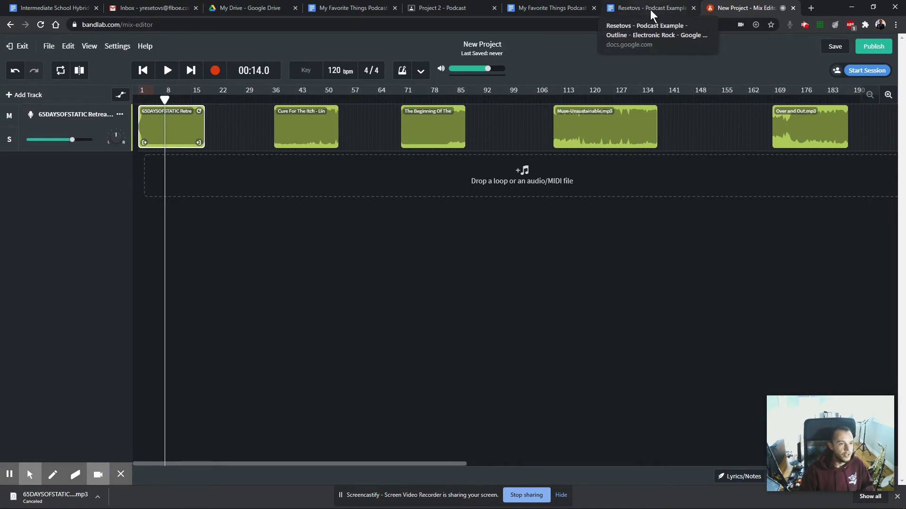
Switch to the Project 2 - Podcast assignment in Google Classroom and review the clipping instruction and the Day 3 & Day 4 tasks.
left_click(613, 8)
left_click(573, 7)
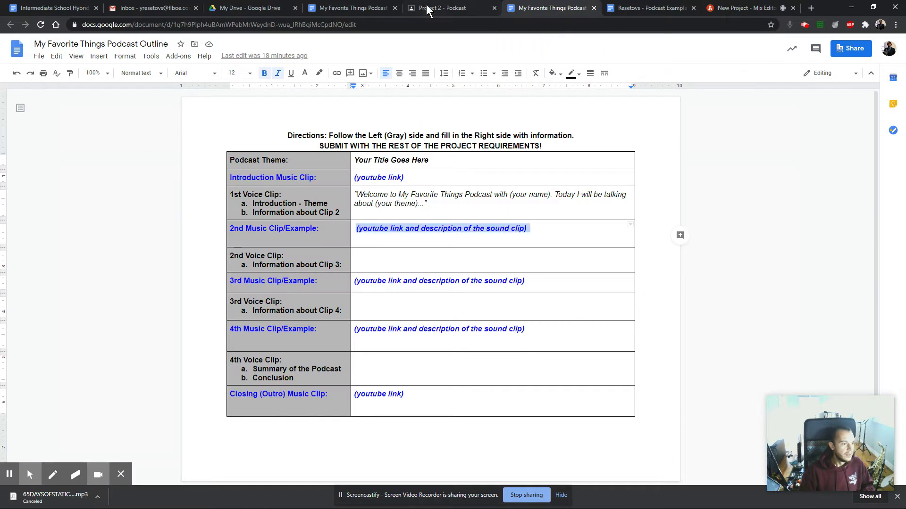
left_click(436, 8)
scroll(321, 331, "down", 2)
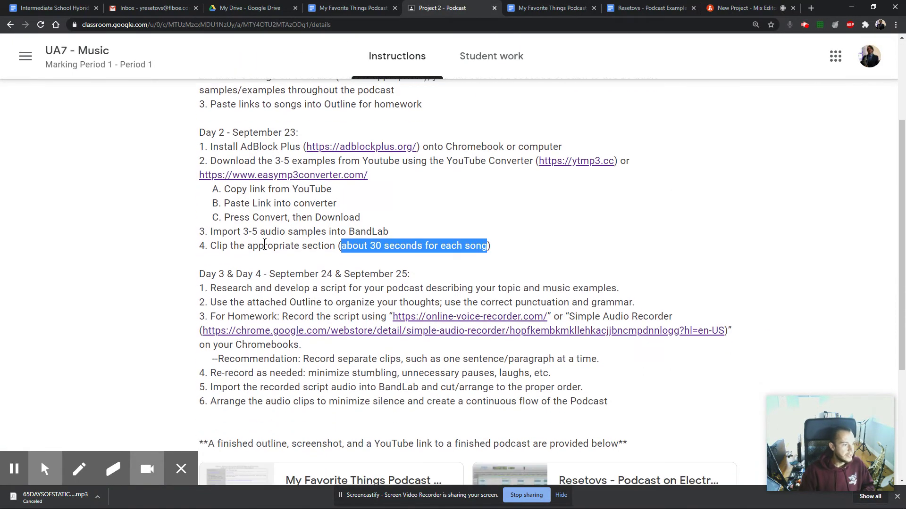
left_click_drag(210, 249, 574, 250)
left_click(500, 260)
scroll(352, 297, "down", 3)
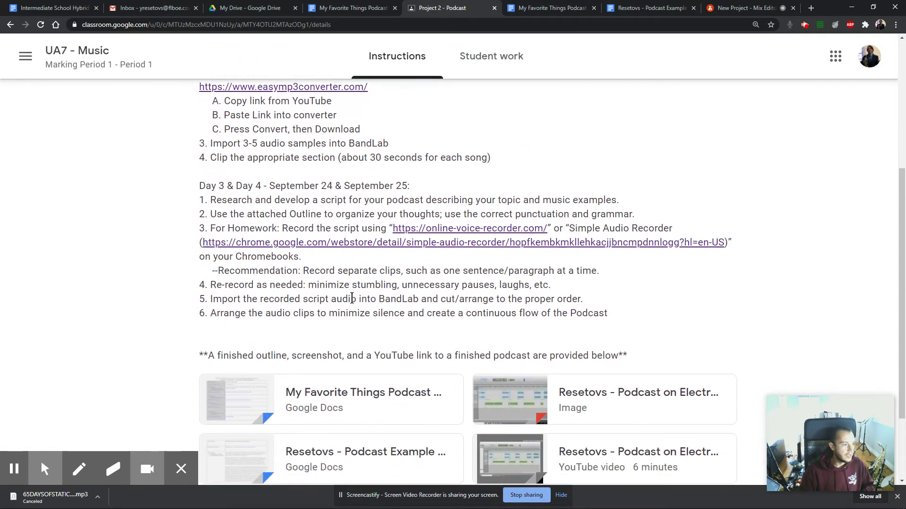
Highlight the script-writing instruction and the outline, punctuation and grammar instruction in the Day 3 & Day 4 list.
left_click_drag(209, 144, 646, 169)
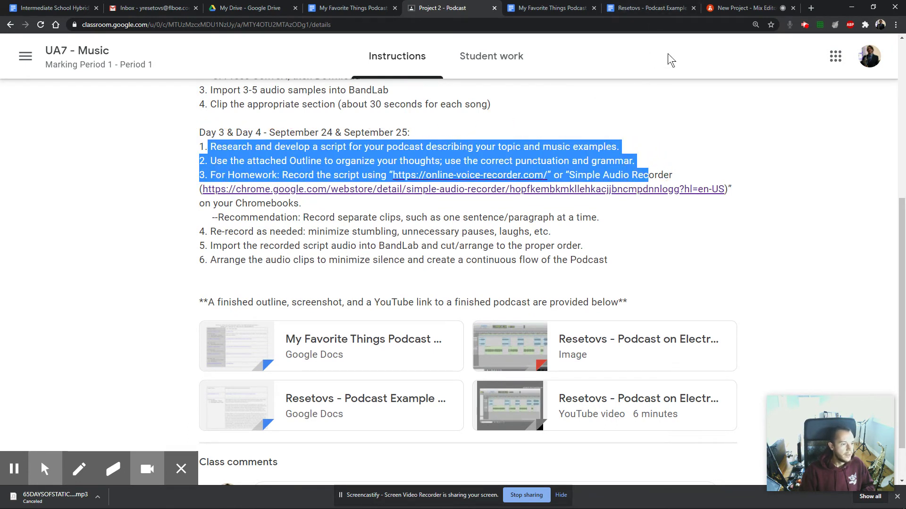
left_click_drag(210, 144, 618, 149)
left_click(511, 149)
left_click(618, 150)
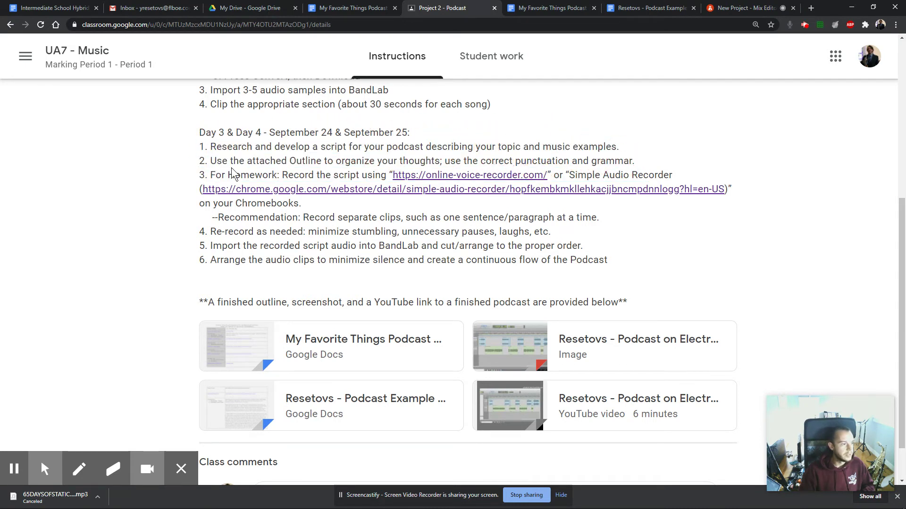
left_click_drag(291, 161, 641, 143)
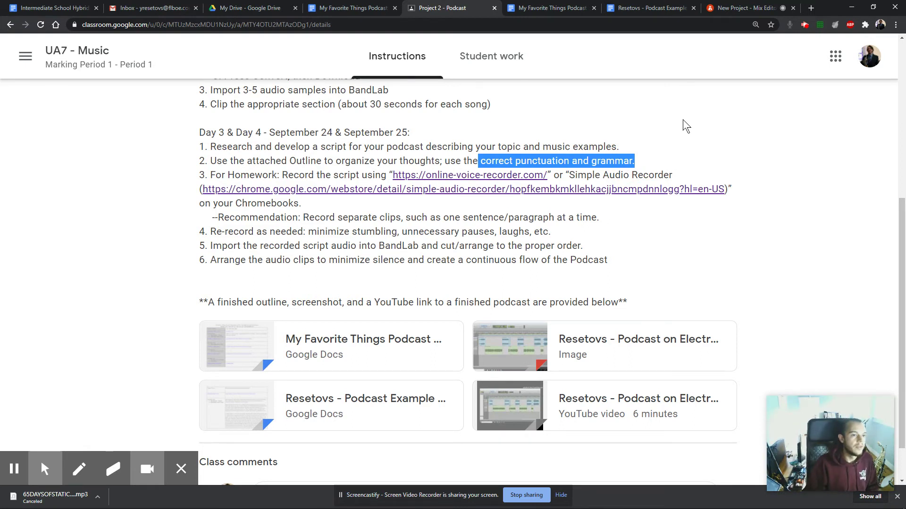
In the example outline for Electronic Rock, place the period directly after “The Beginning of the End” in the 2nd Voice Clip text.
left_click(573, 13)
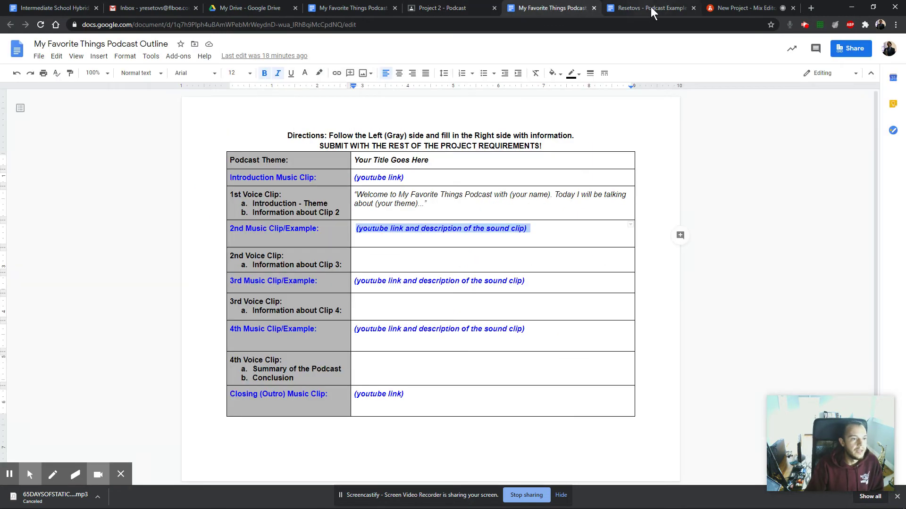
left_click(655, 12)
scroll(499, 340, "down", 4)
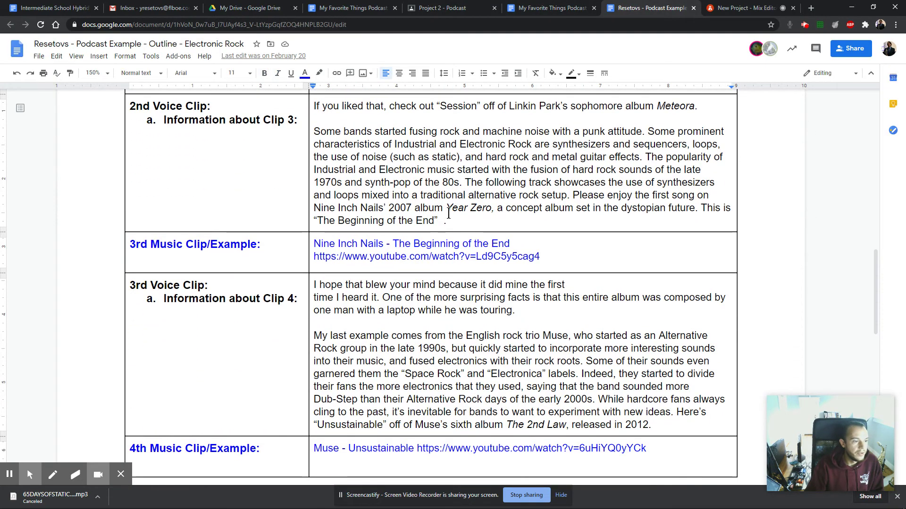
double_click(492, 210)
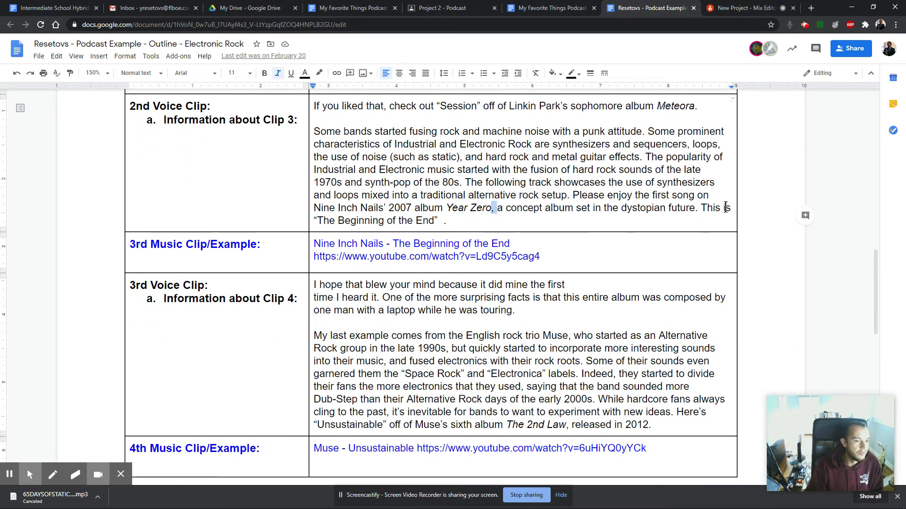
double_click(696, 210)
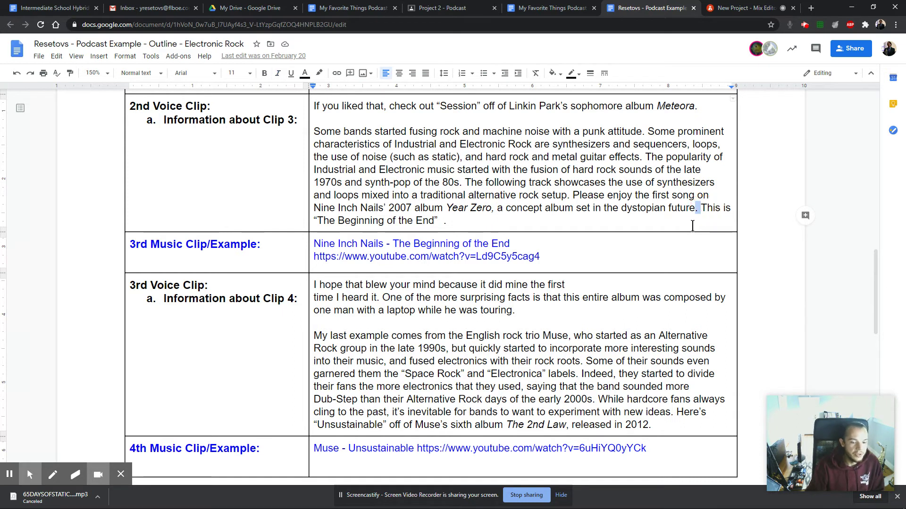
left_click(444, 222)
type(".")
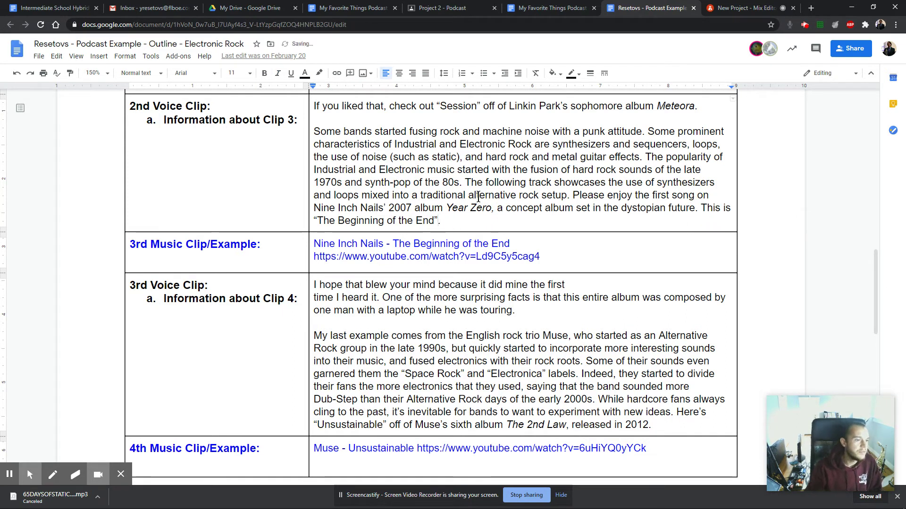
Look over the example outline and blank outline, and highlight the homework script-recording instruction in the Project 2 - Podcast assignment.
scroll(478, 203, "down", 1)
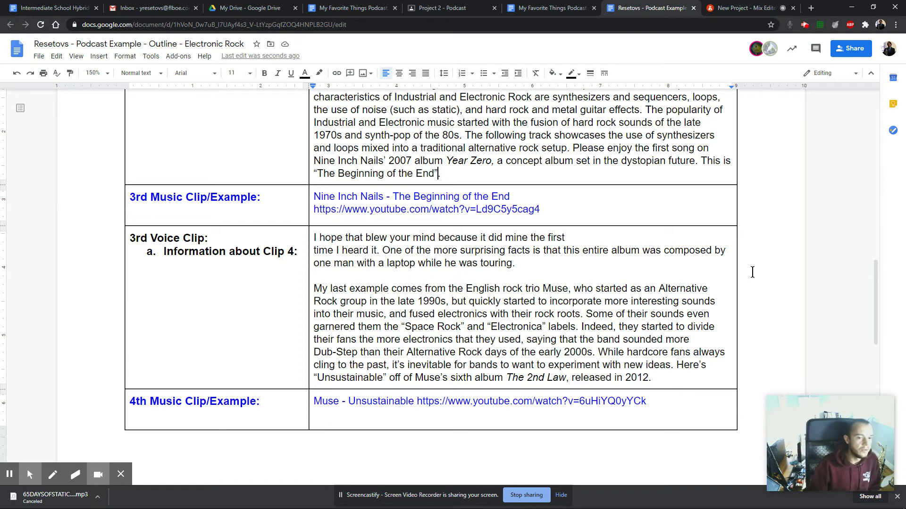
left_click_drag(877, 276, 859, 66)
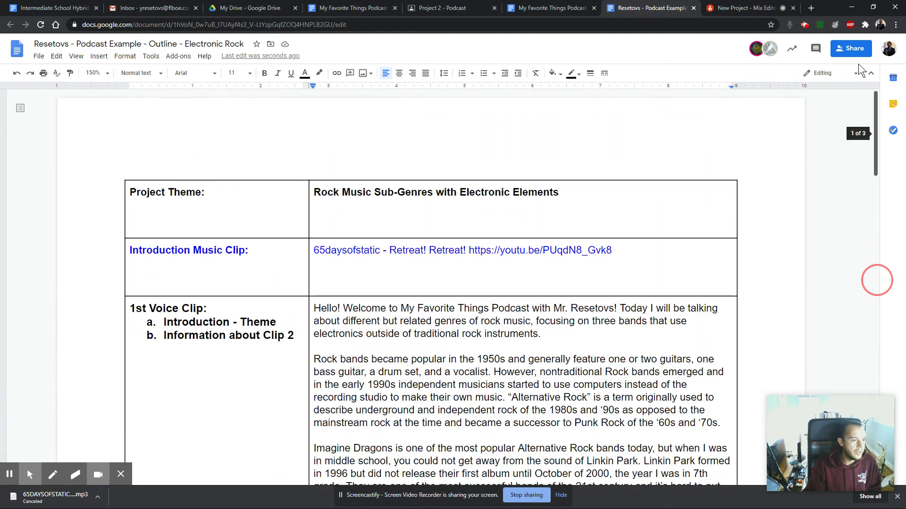
left_click(547, 9)
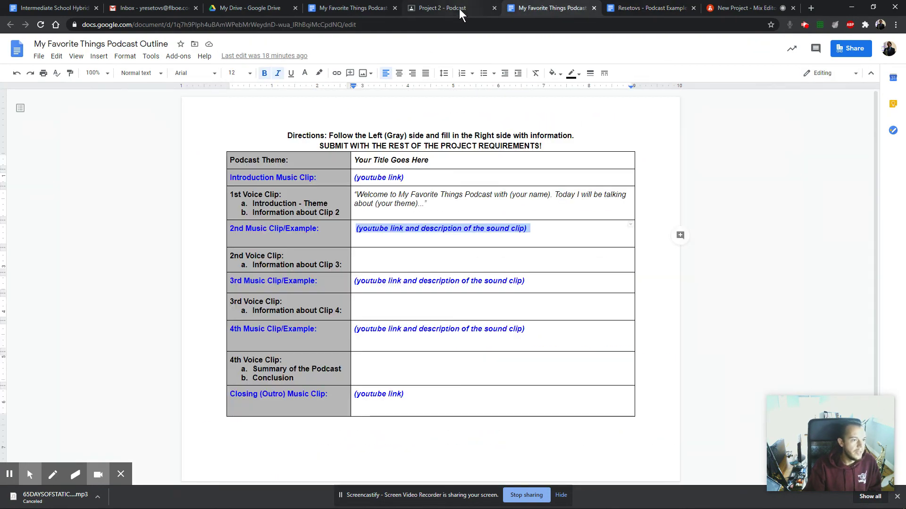
left_click(461, 14)
left_click_drag(211, 176, 277, 176)
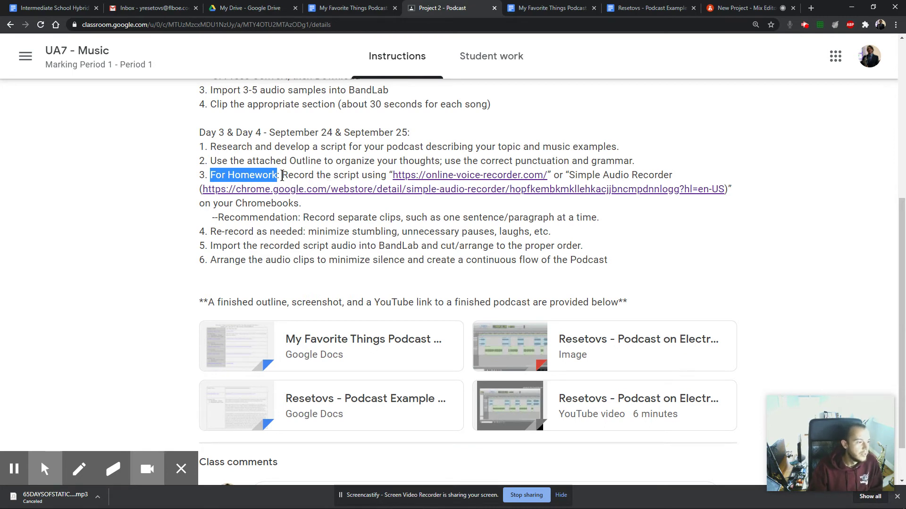
left_click_drag(283, 177, 378, 175)
left_click(377, 175)
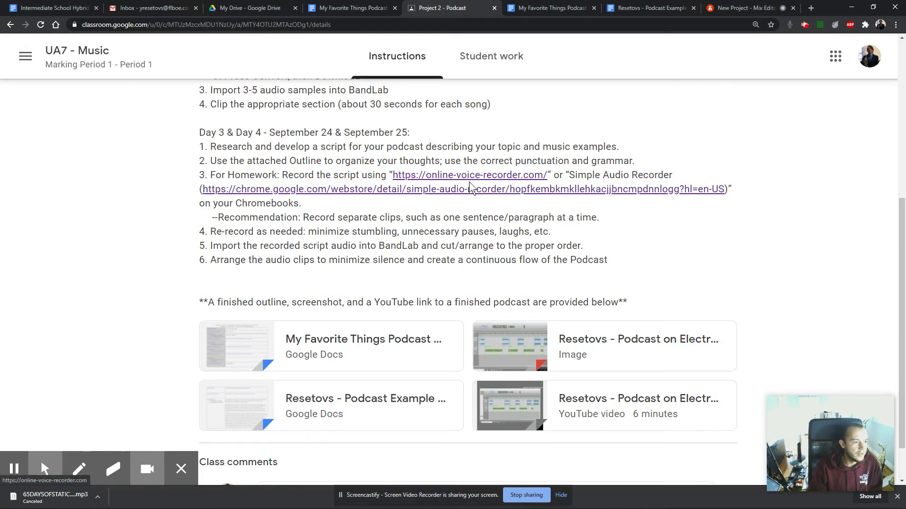
Open the online-voice-recorder.com link and the Simple Audio Recorder web store link from the homework instruction.
left_click(521, 178)
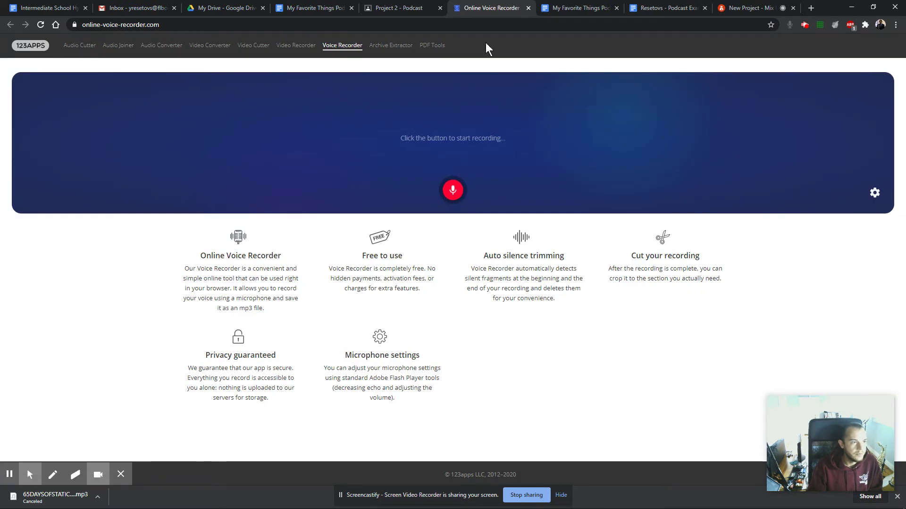
left_click(398, 8)
left_click_drag(567, 176, 673, 176)
left_click(551, 194)
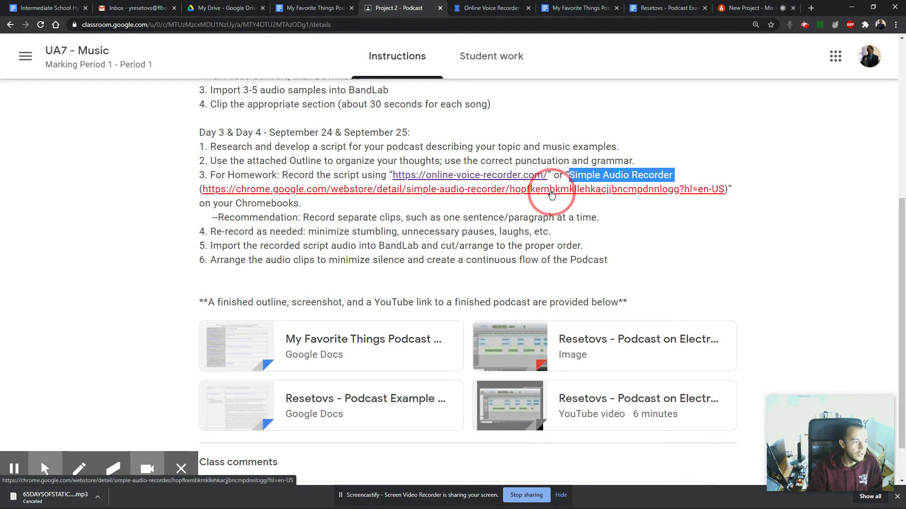
Open the Simple Audio Recorder store page from the installed extension and close the duplicate store tab.
right_click(791, 25)
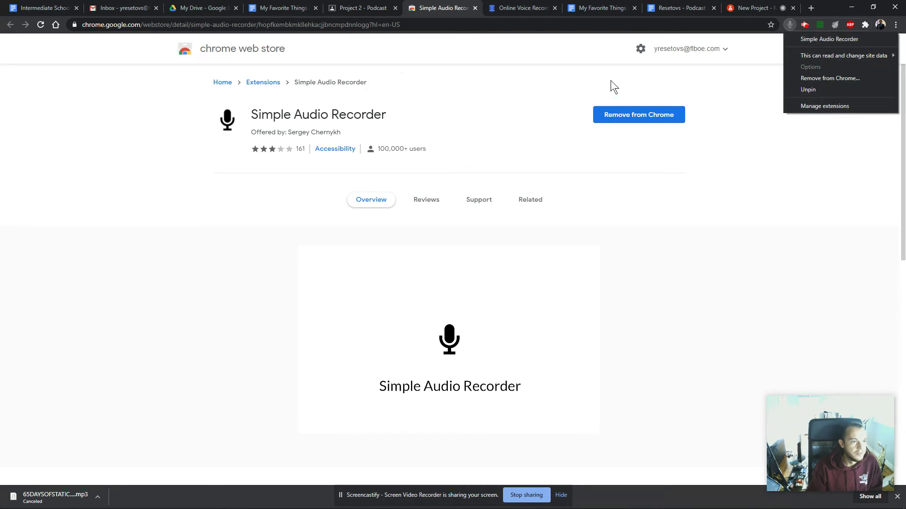
left_click(563, 75)
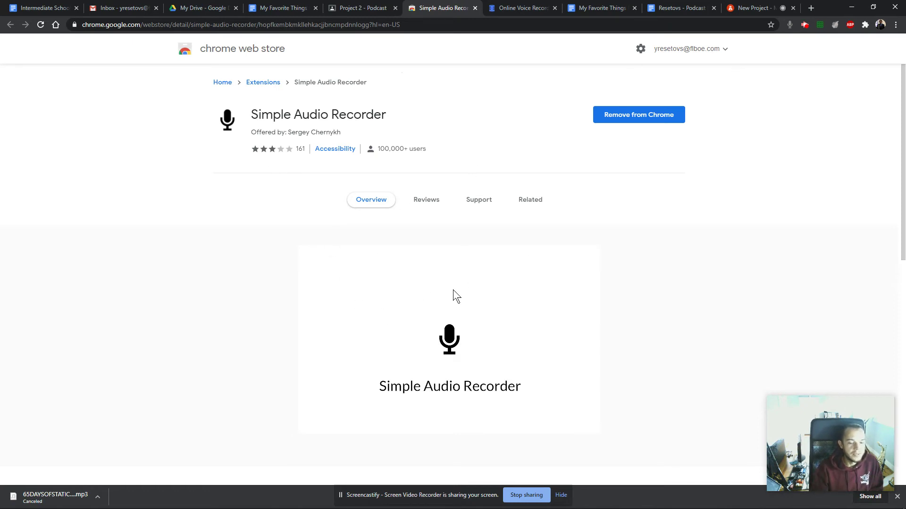
right_click(788, 24)
left_click(796, 37)
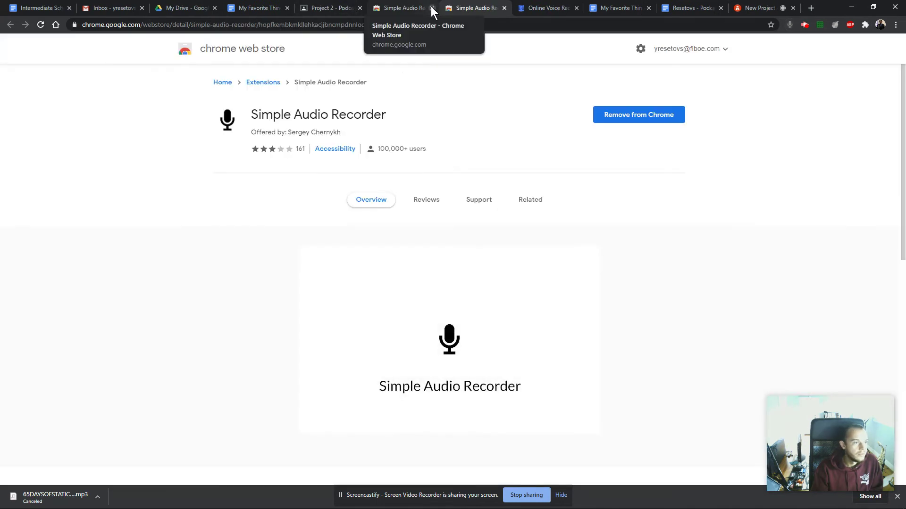
left_click(432, 8)
Remove and reinstall the Simple Audio Recorder extension, allowing it to use the microphone and turning it on.
left_click(658, 117)
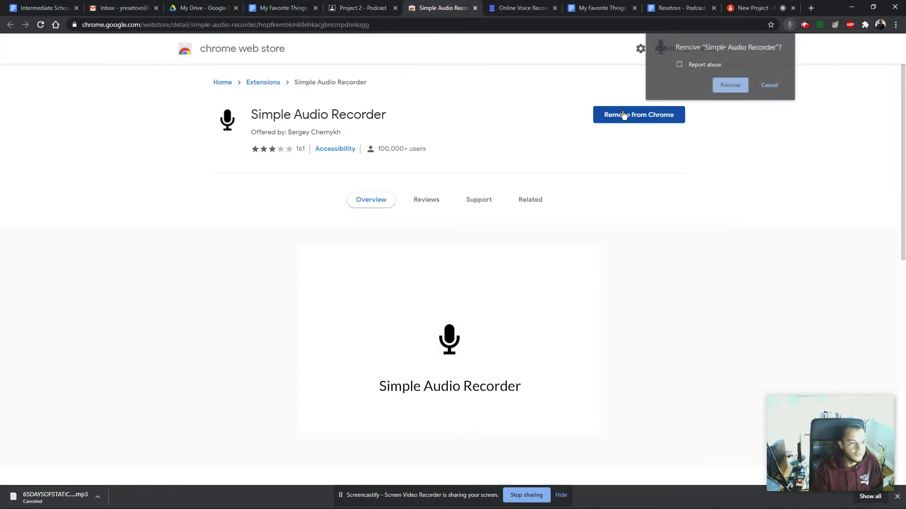
left_click(720, 86)
left_click(657, 120)
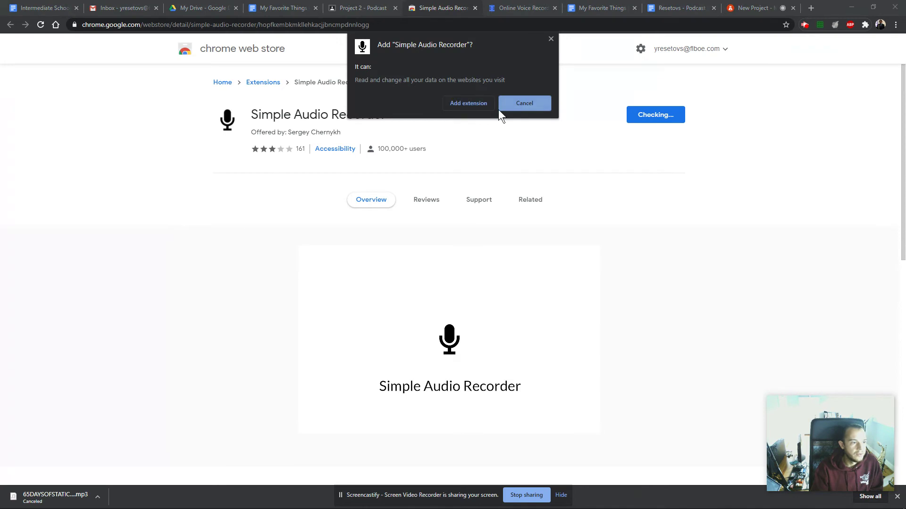
left_click(472, 108)
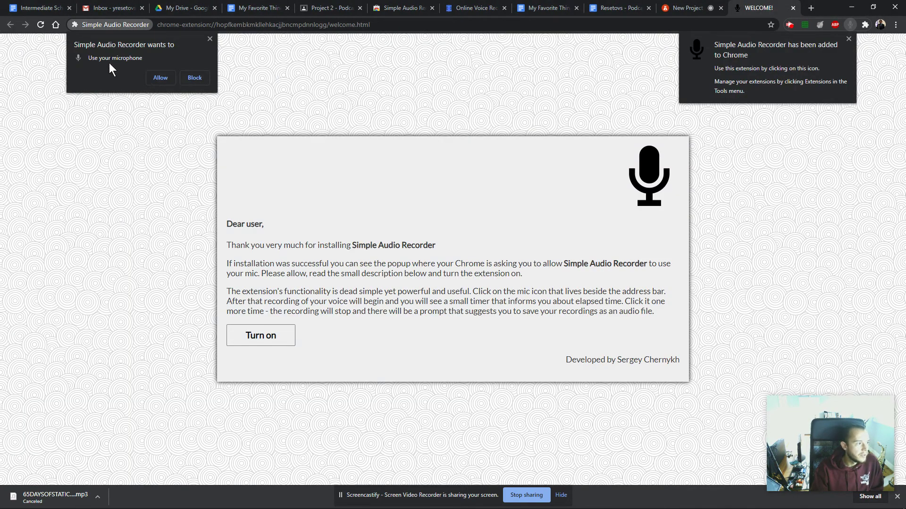
left_click(160, 78)
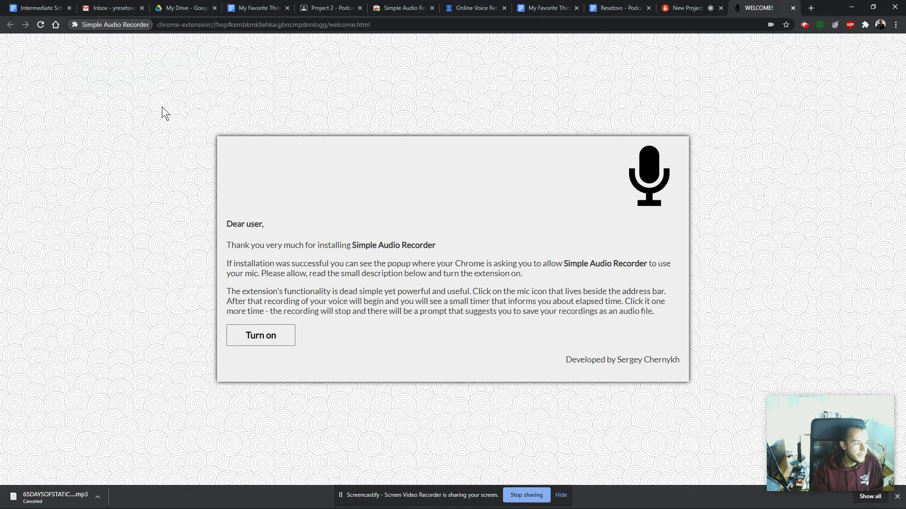
left_click(279, 339)
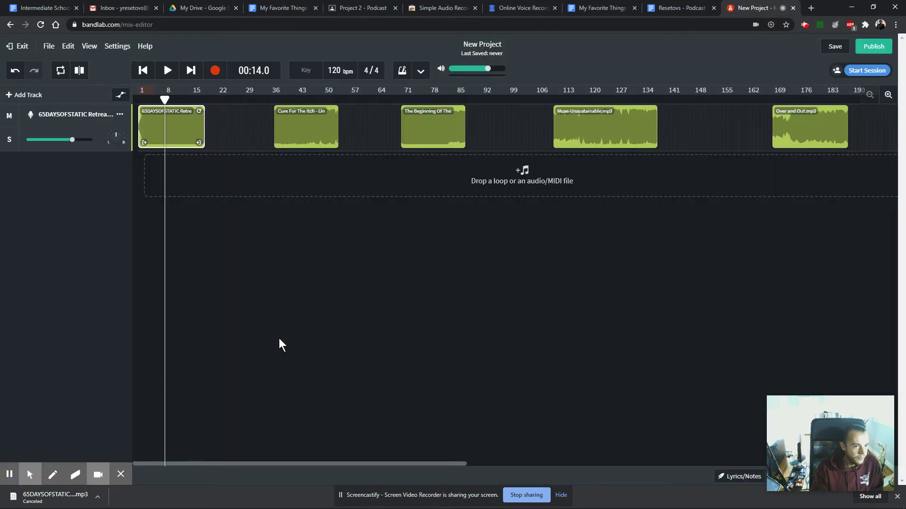
Record a short voice clip with Simple Audio Recorder, pinning the extension to the browser while it records.
left_click(866, 25)
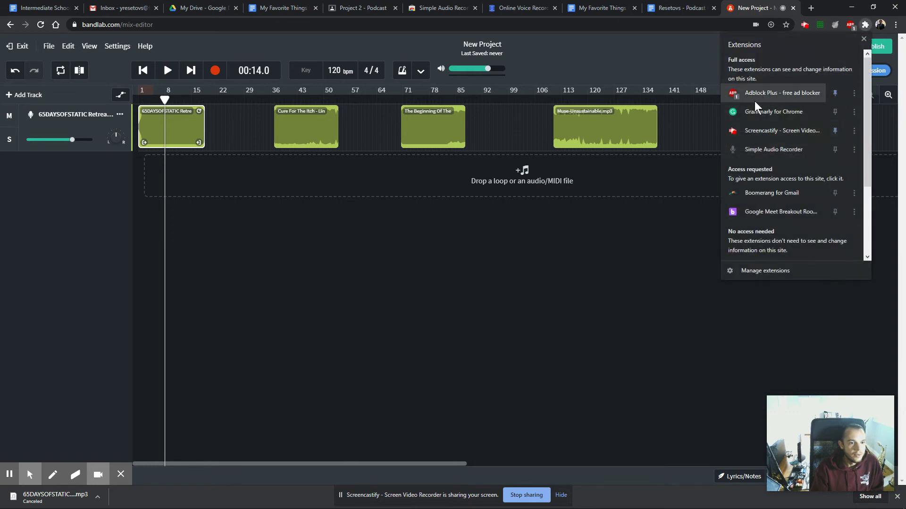
left_click(757, 150)
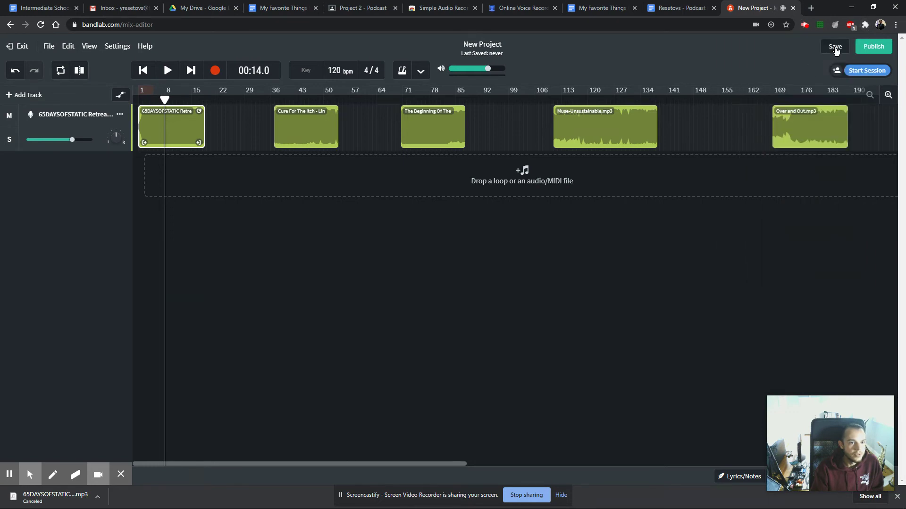
left_click(864, 26)
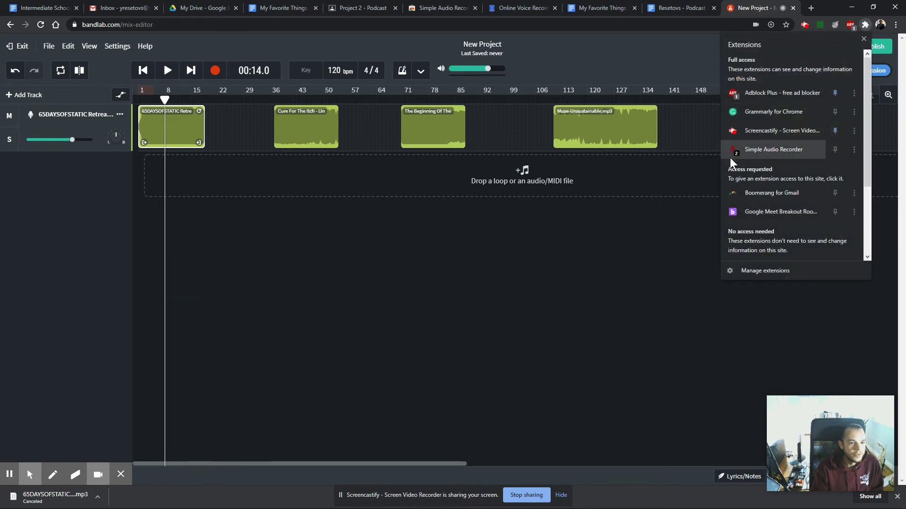
left_click(835, 149)
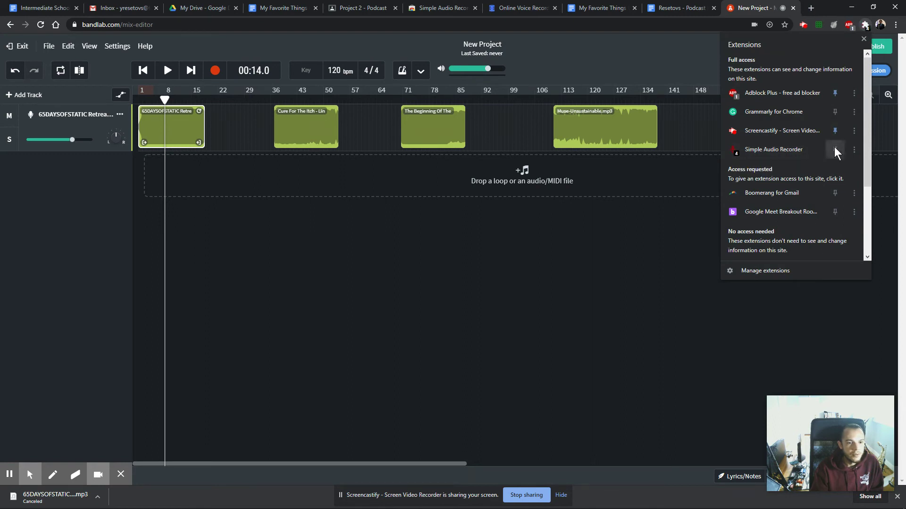
left_click(655, 235)
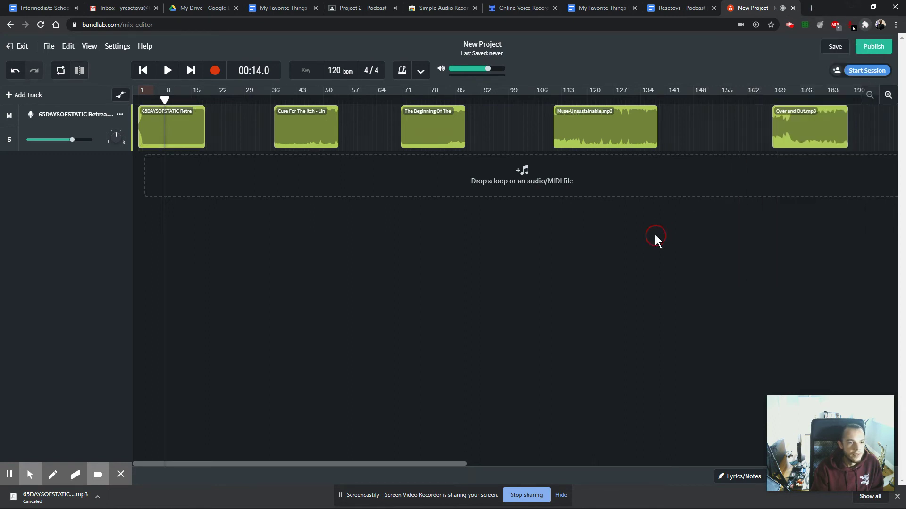
left_click(854, 30)
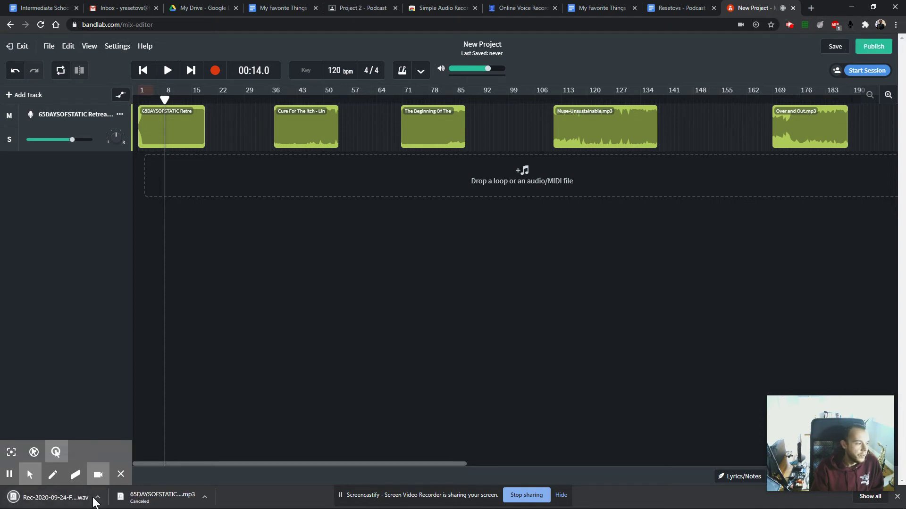
Show the downloaded WAV recording in the Downloads folder, delete the file and minimize the folder window.
left_click(99, 495)
left_click(123, 464)
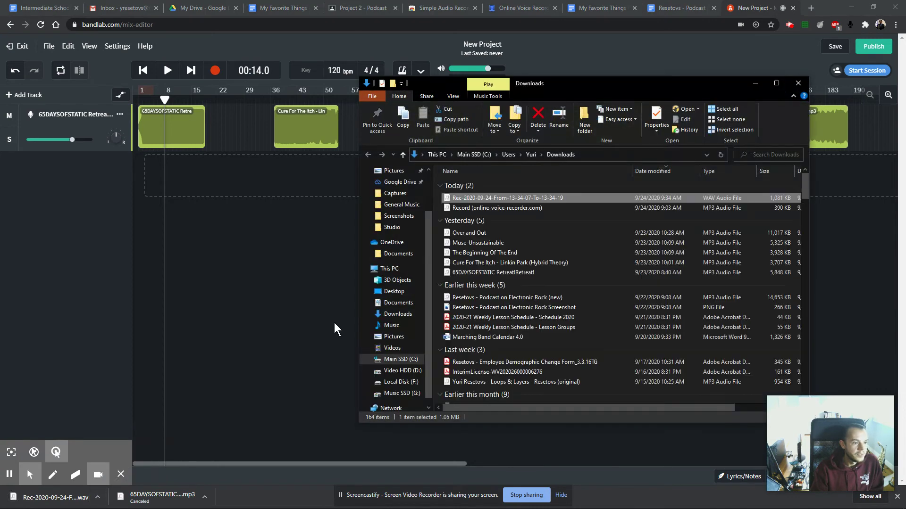
key("Delete")
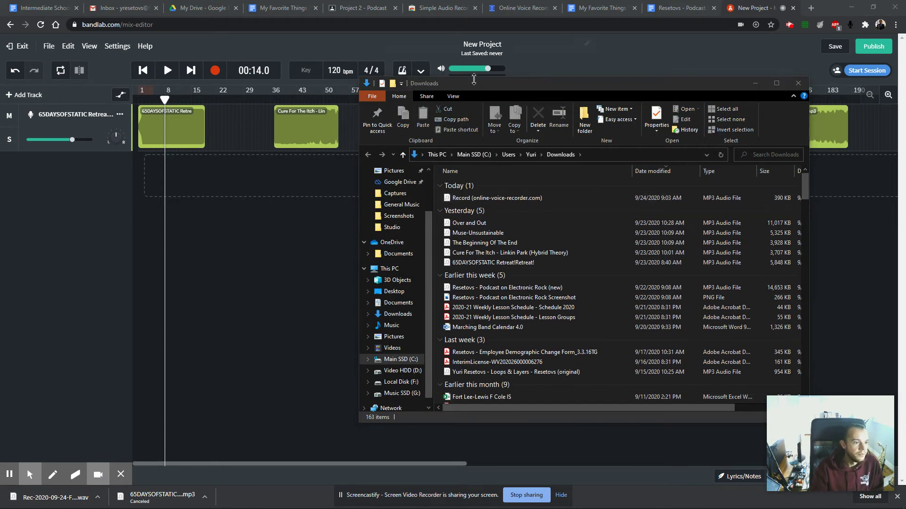
left_click(495, 200)
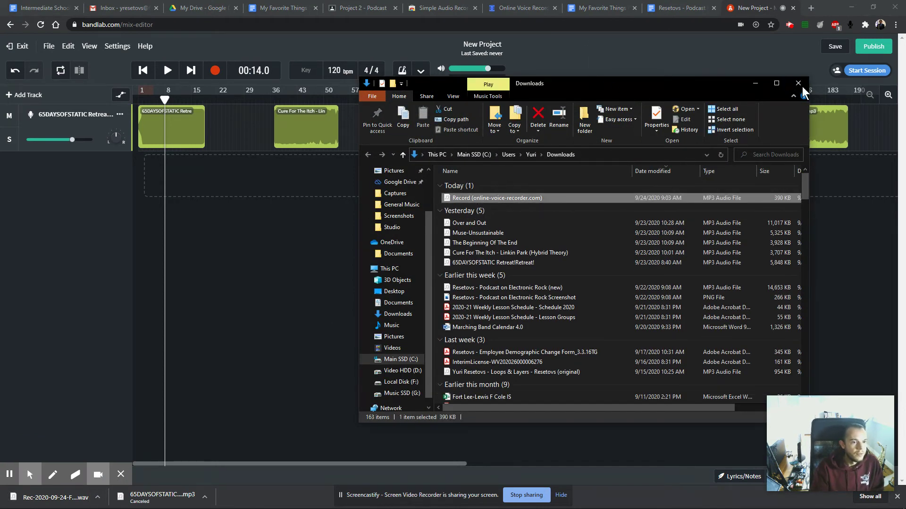
left_click(756, 84)
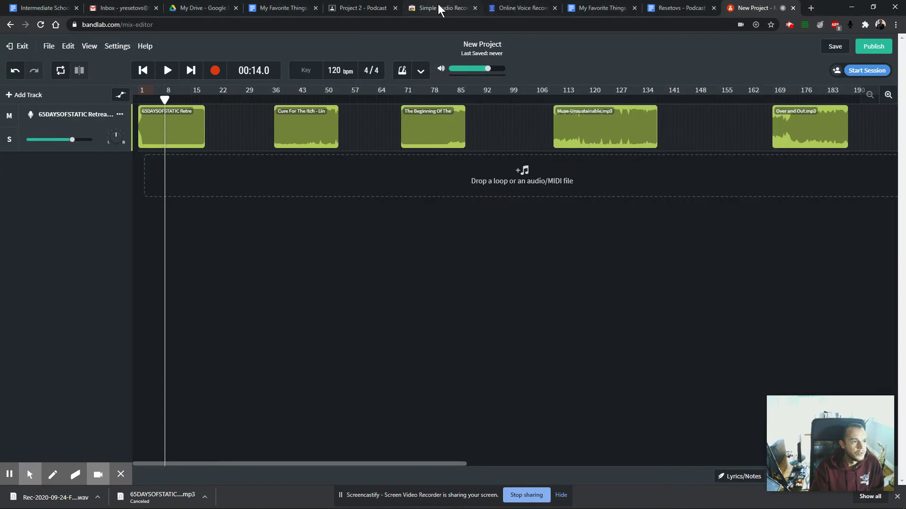
Close the Simple Audio Recorder store page and return to the Project 2 - Podcast assignment.
left_click(438, 7)
left_click(475, 8)
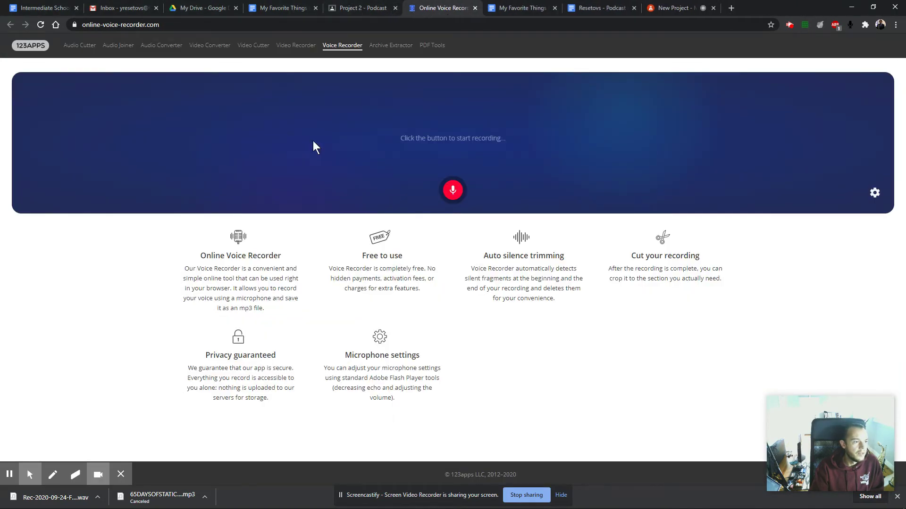
left_click(409, 11)
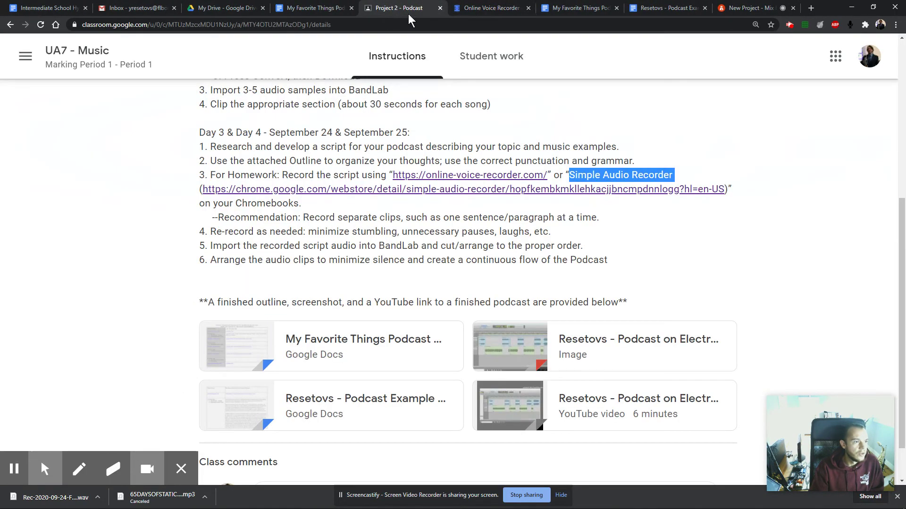
Close the blank My Favorite Things Podcast Outline document beside the voice recorder page and bring up the electronic rock podcast example outline.
left_click(485, 6)
left_click(588, 10)
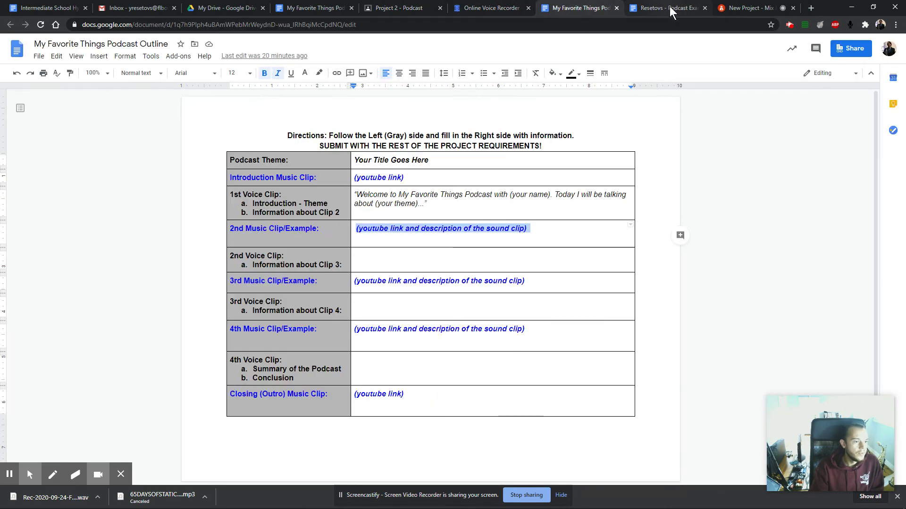
left_click(669, 7)
left_click(616, 8)
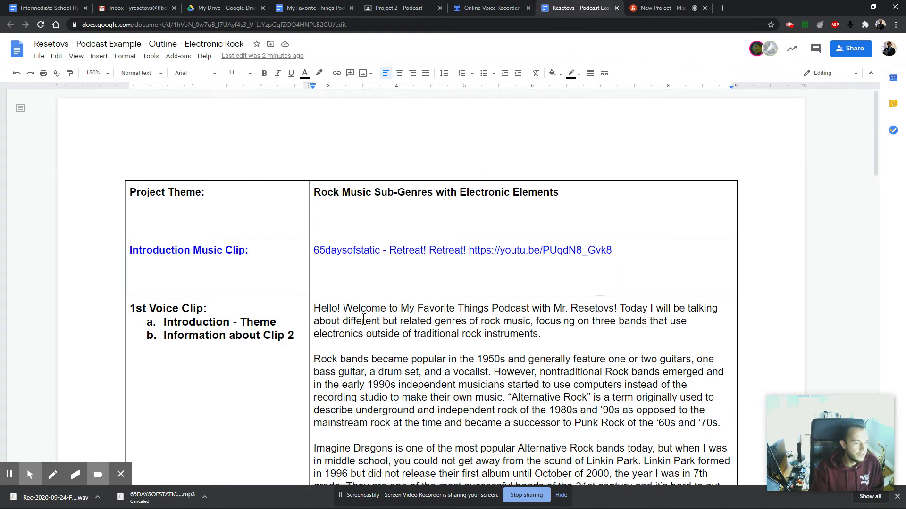
Highlight the welcome paragraph and the rock band history paragraph of the 1st Voice Clip in turn, then clear the selection.
scroll(448, 224, "down", 2)
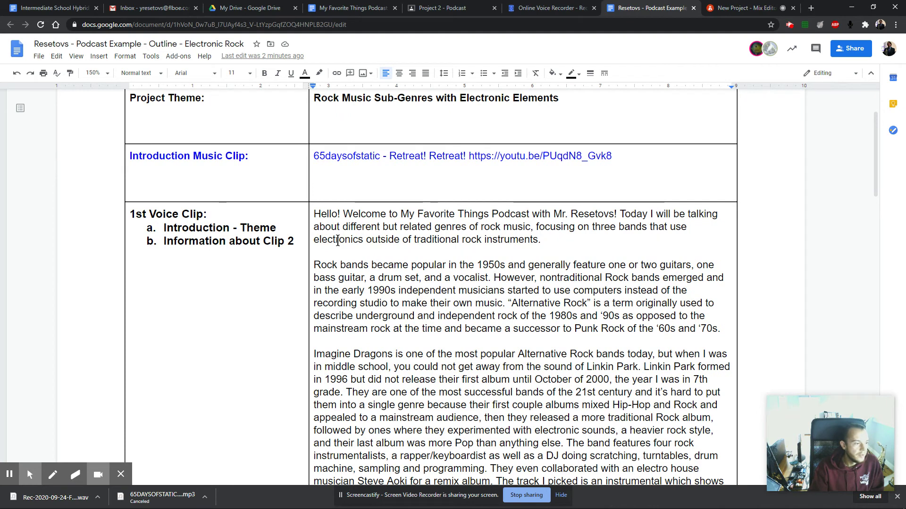
left_click_drag(317, 213, 497, 255)
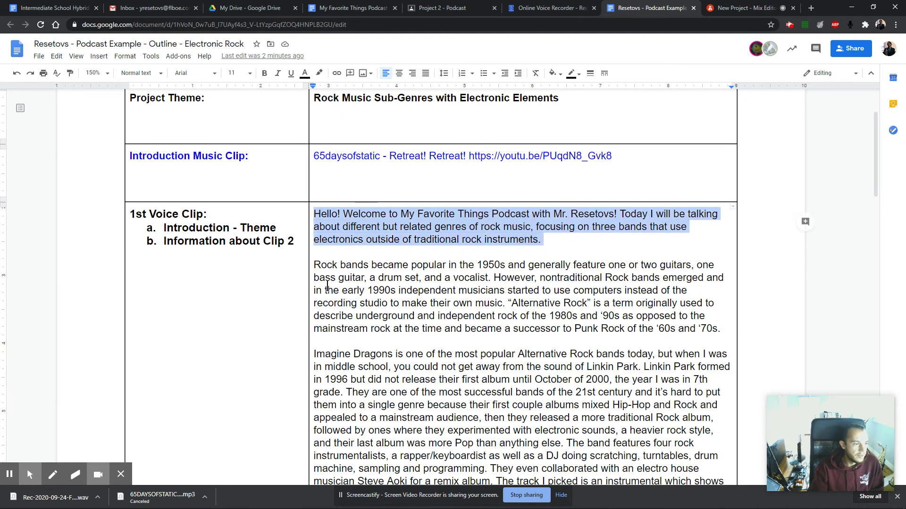
left_click_drag(315, 265, 722, 327)
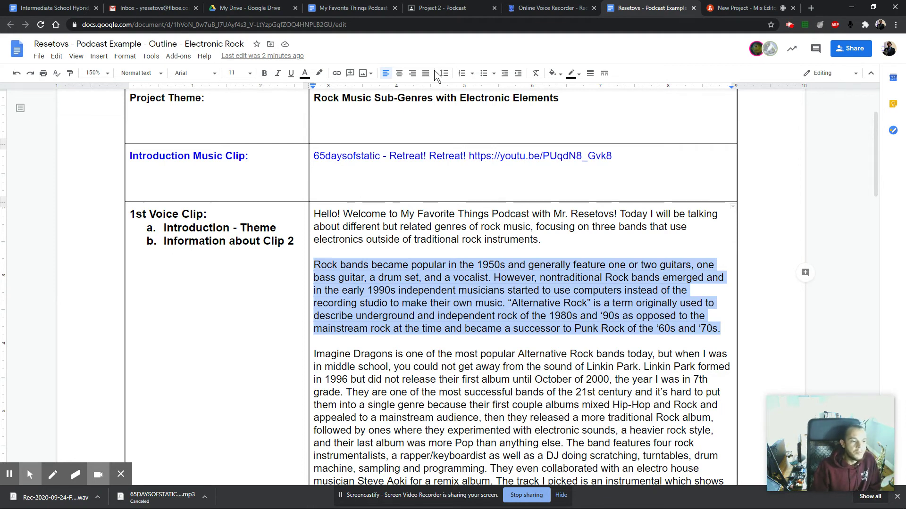
scroll(521, 311, "down", 2)
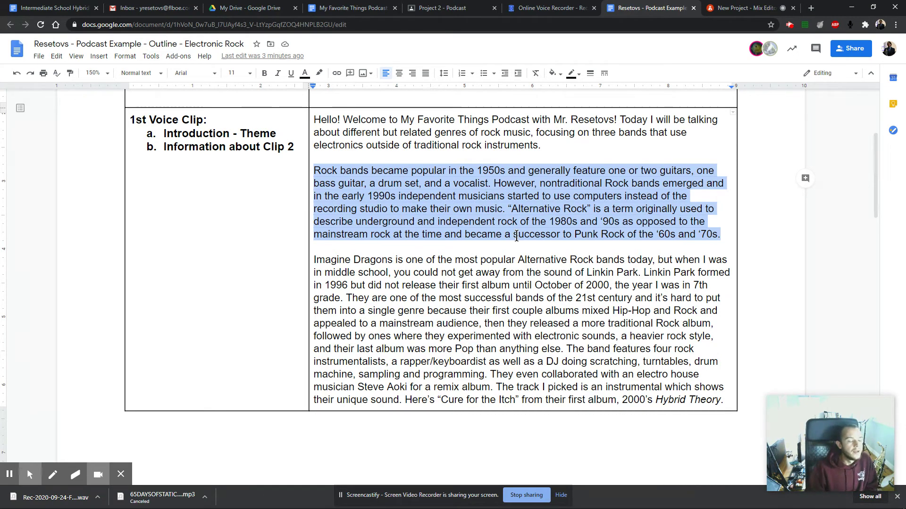
left_click(727, 238)
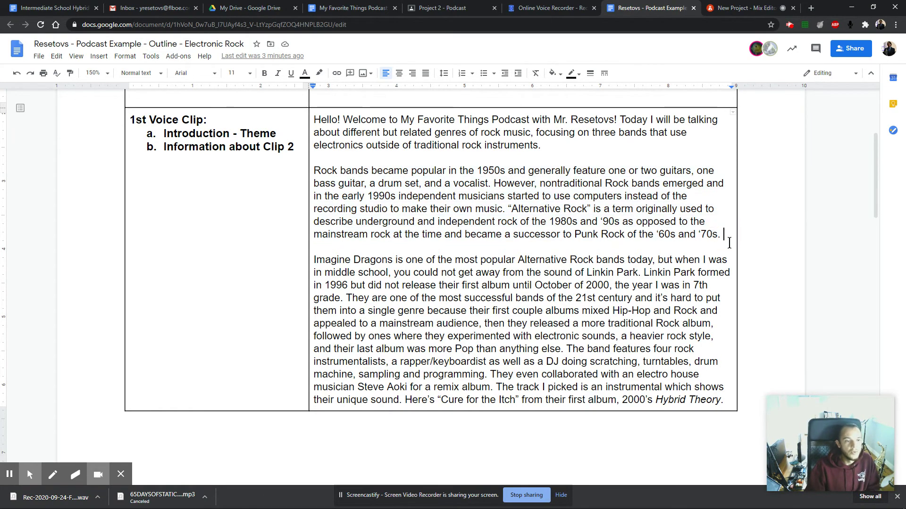
Show going back and forth between Online Voice Recorder and the example script, ending on the 1st Voice Clip text.
left_click(556, 10)
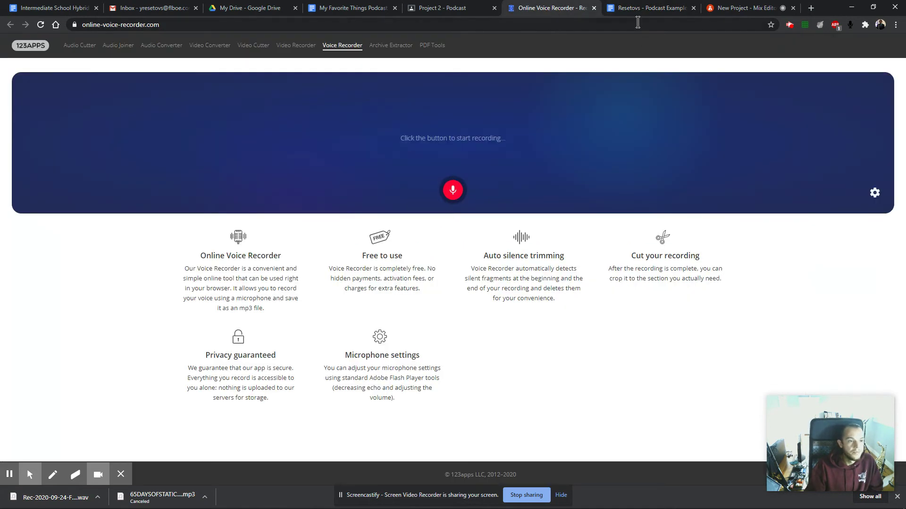
left_click(639, 7)
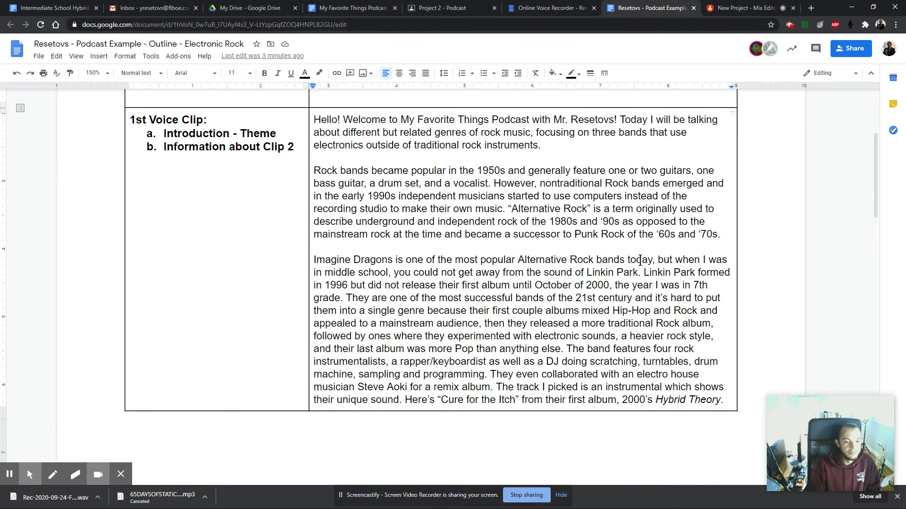
left_click(550, 9)
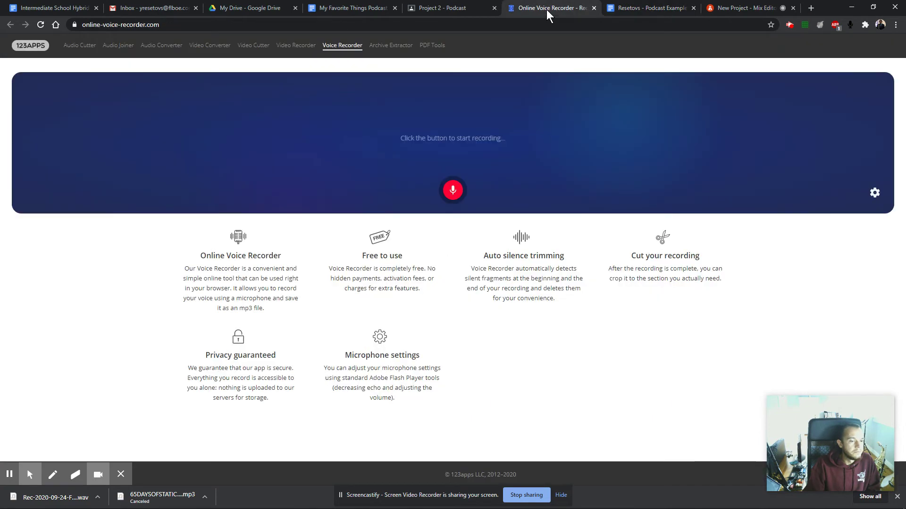
left_click(666, 10)
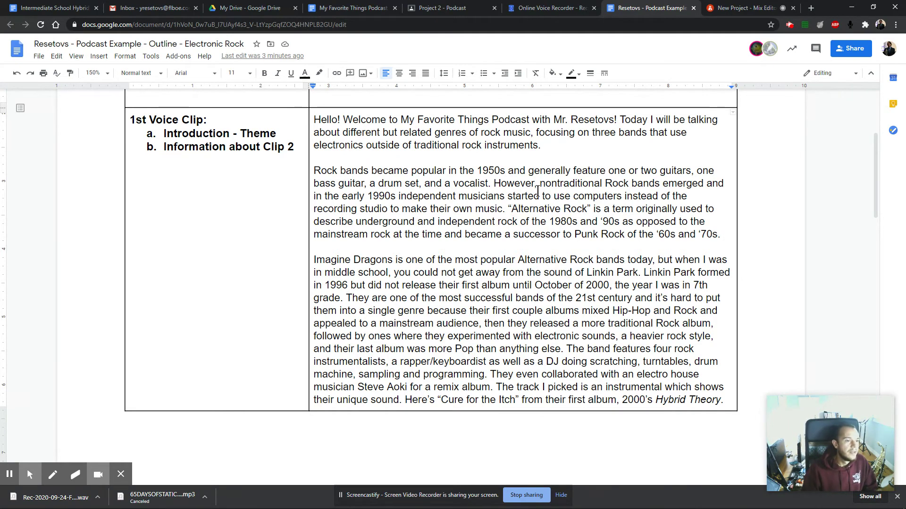
left_click(533, 9)
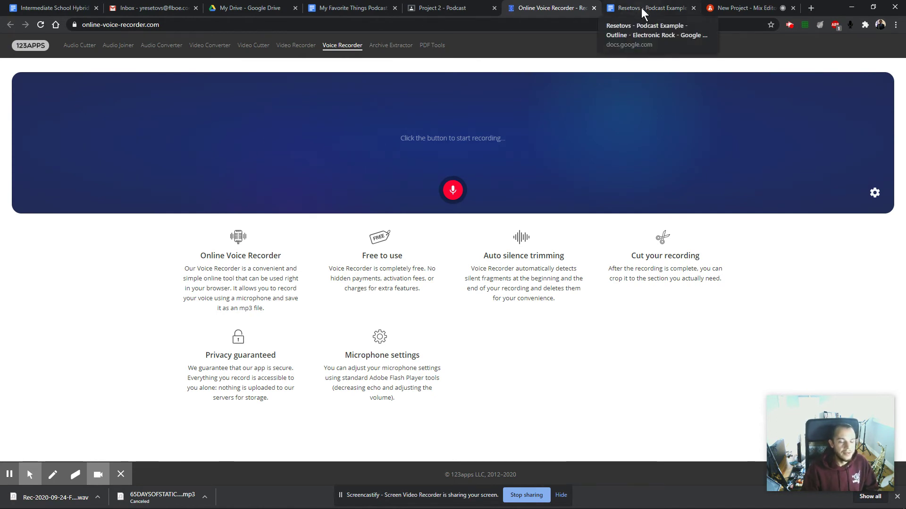
left_click(641, 7)
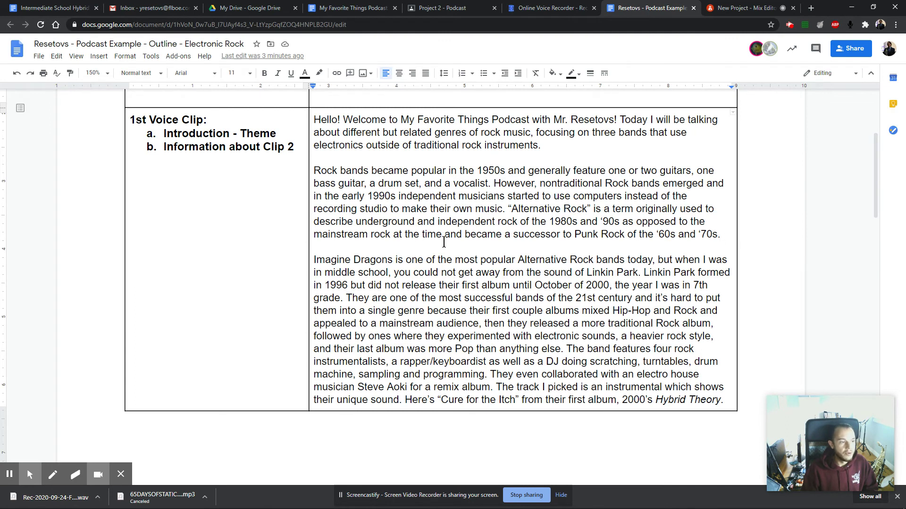
Record a voice clip in Online Voice Recorder while reading from the example outline's 1st Voice Clip script, and stop the recording.
left_click(551, 8)
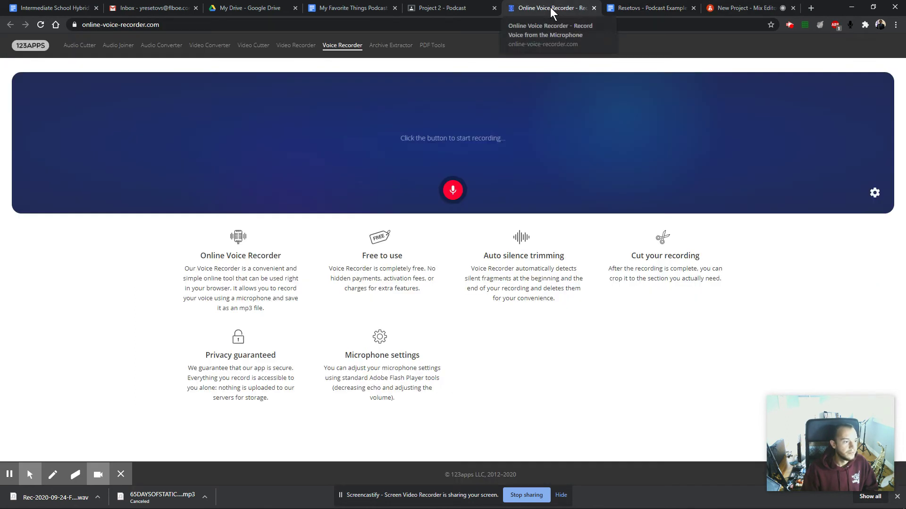
left_click(453, 193)
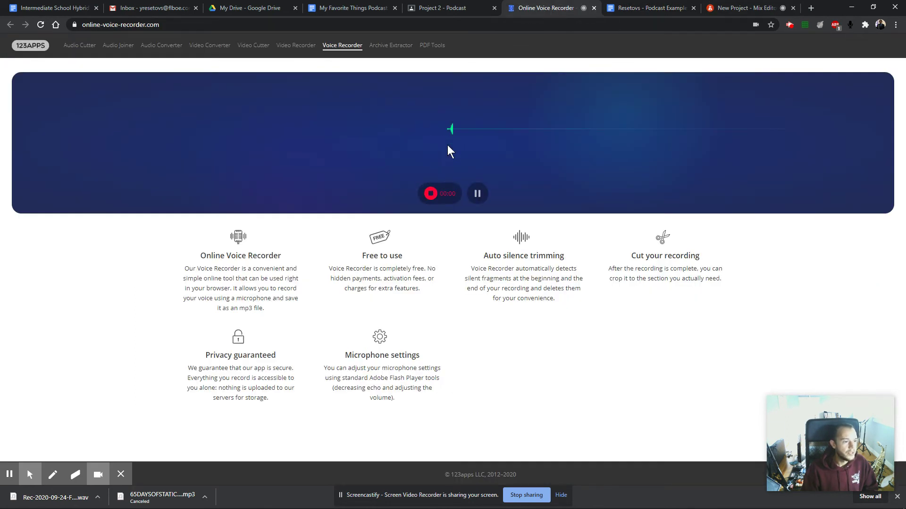
left_click(646, 8)
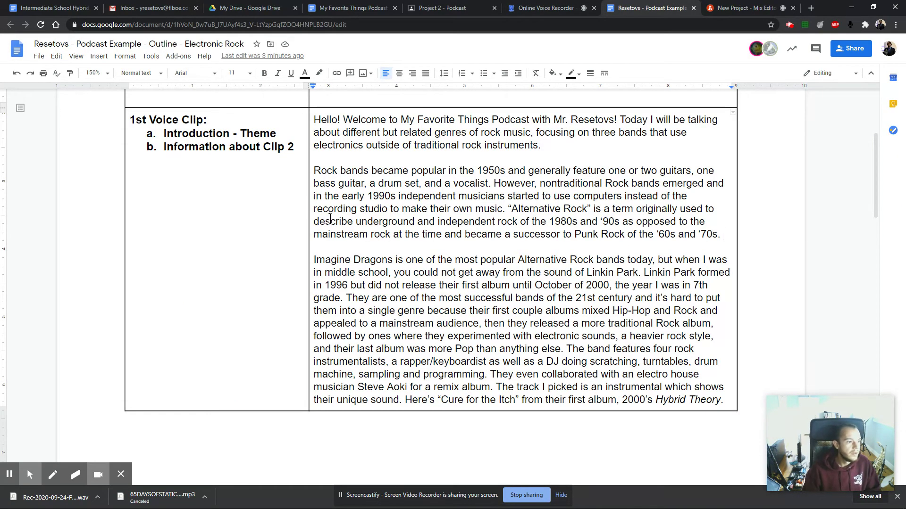
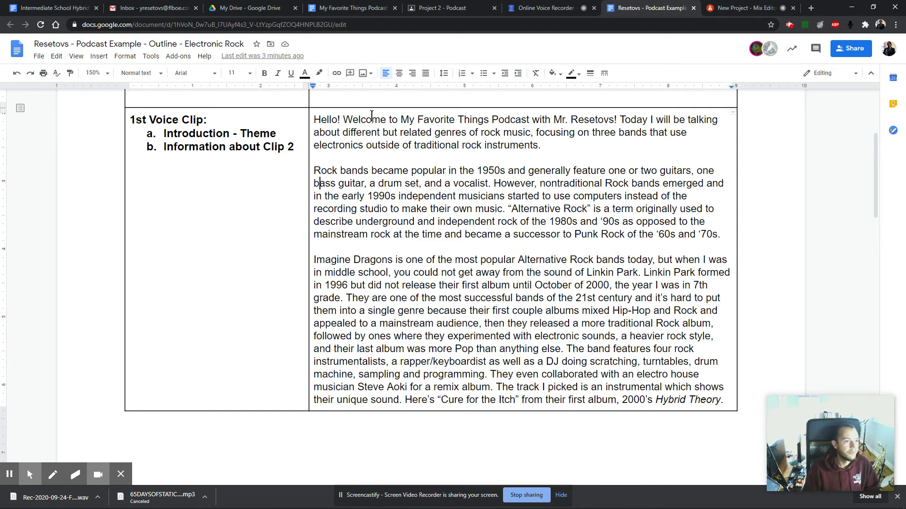
left_click(522, 12)
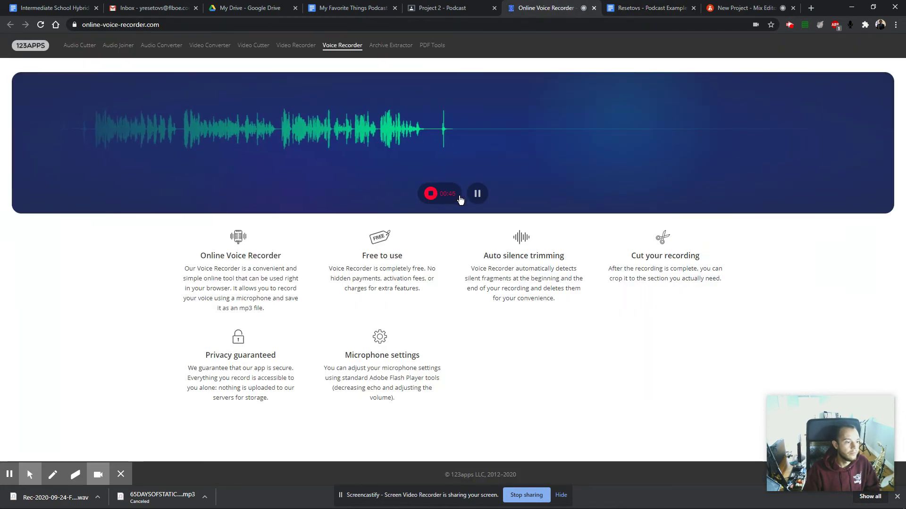
left_click(431, 195)
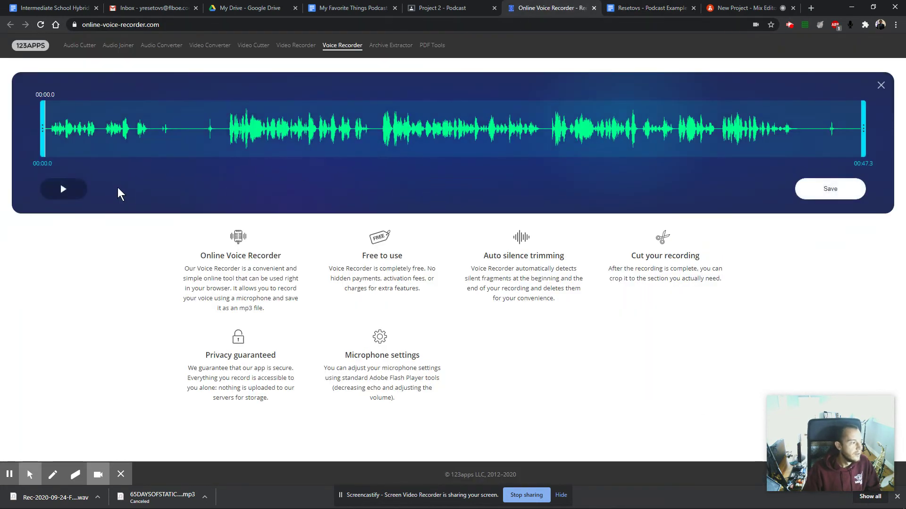
Preview the beginning of the recording and trim it to the section from 00:10.5 to 00:43.7.
left_click(58, 191)
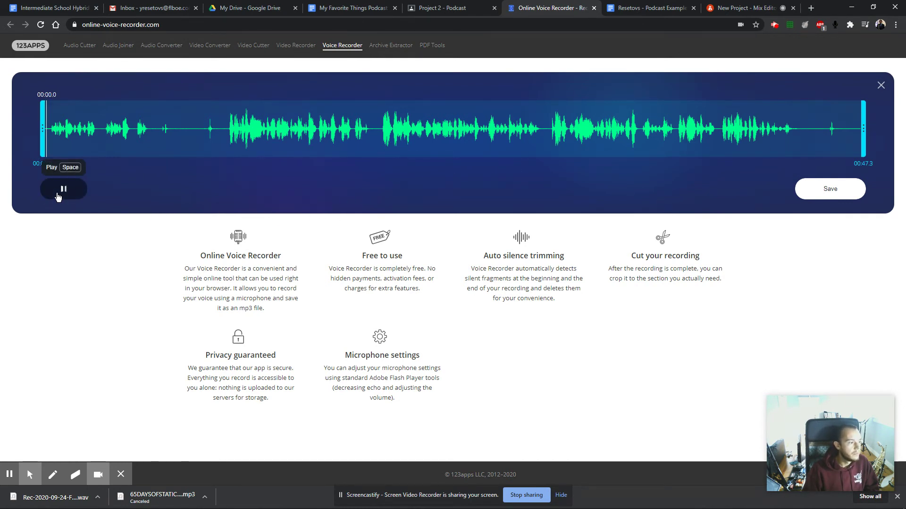
left_click(58, 191)
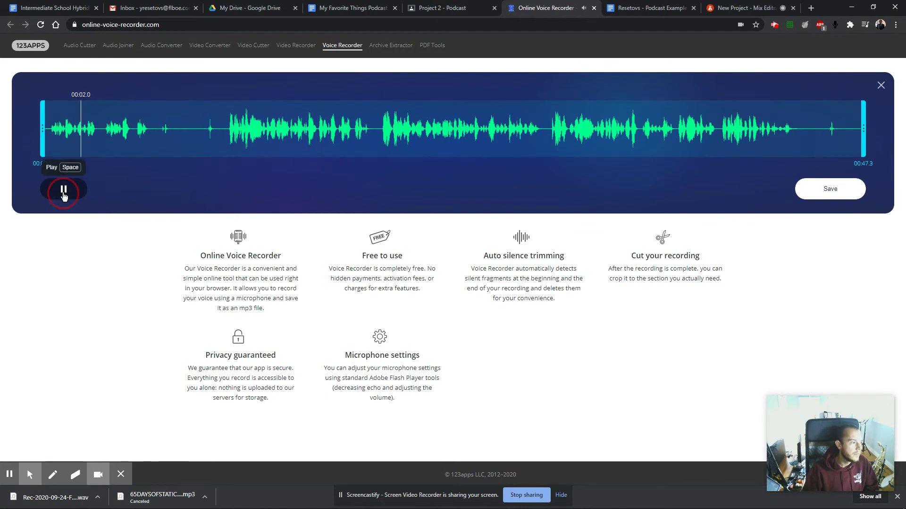
left_click_drag(42, 138, 222, 137)
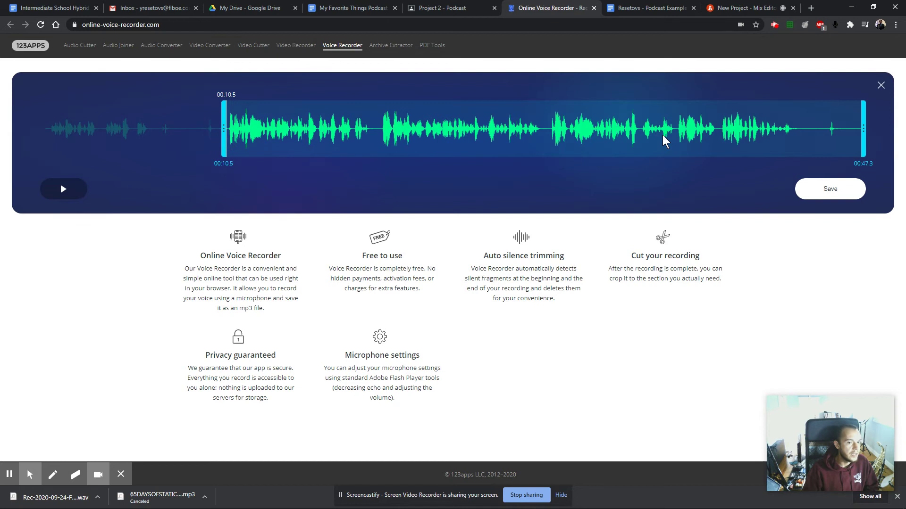
left_click_drag(864, 146, 800, 150)
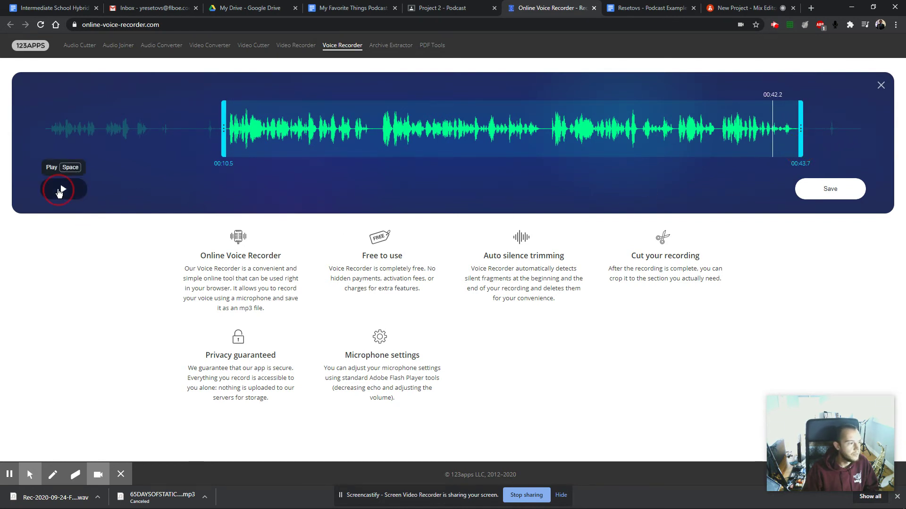
Play back the end of the trimmed recording and its opening section to check both cut points.
left_click(63, 189)
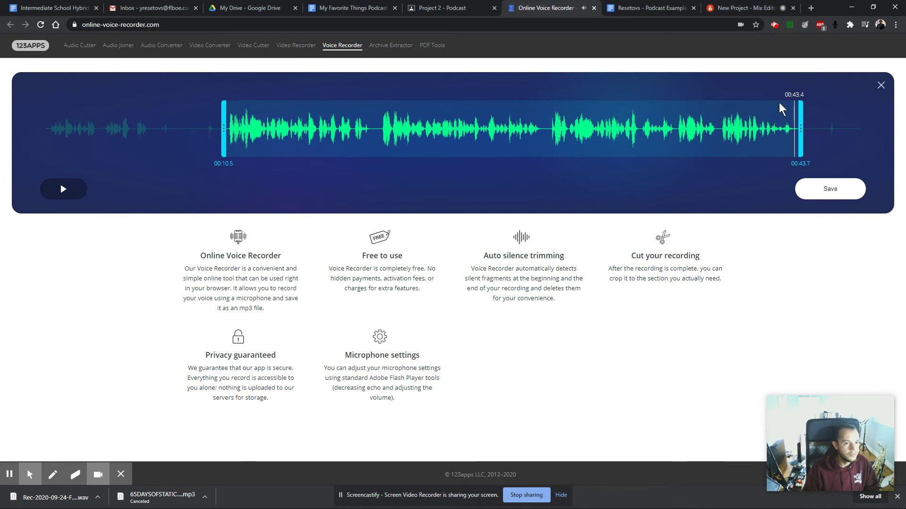
left_click(230, 120)
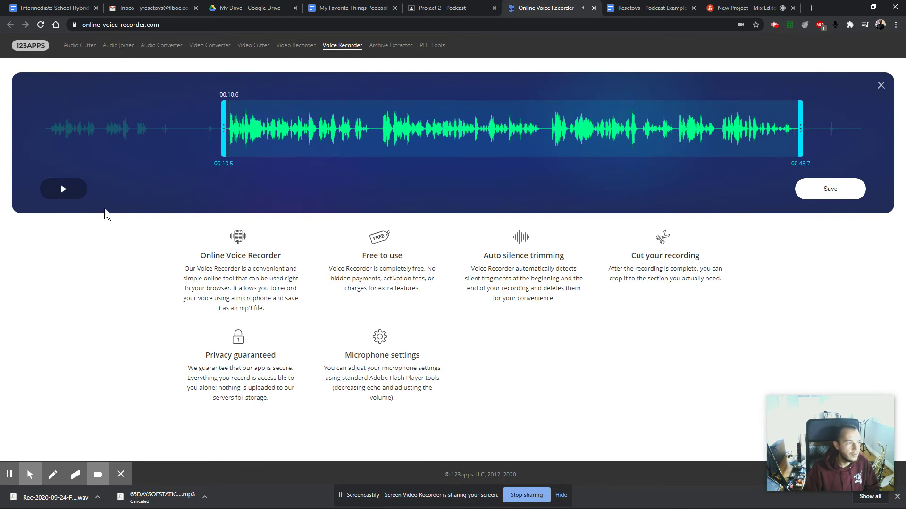
left_click(64, 192)
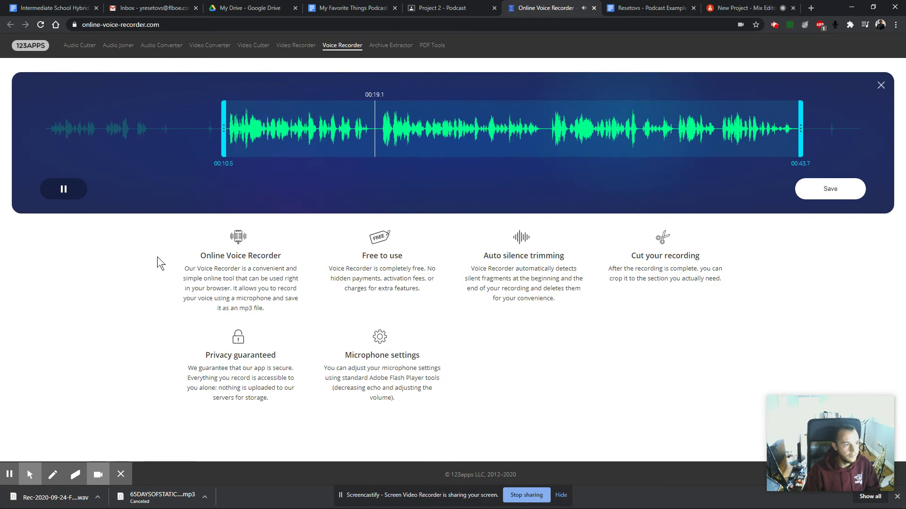
left_click(64, 190)
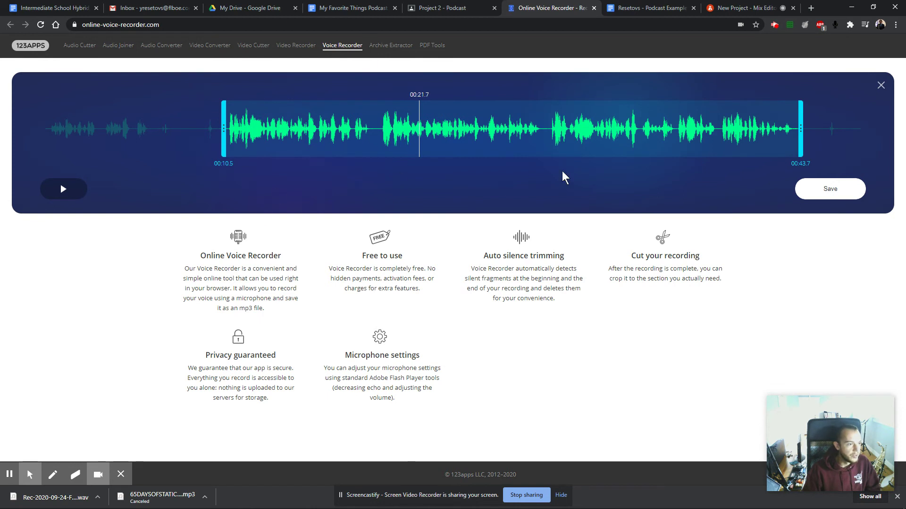
Save the trimmed recording, switch to the BandLab project and show the downloaded file in the Downloads folder.
left_click(833, 194)
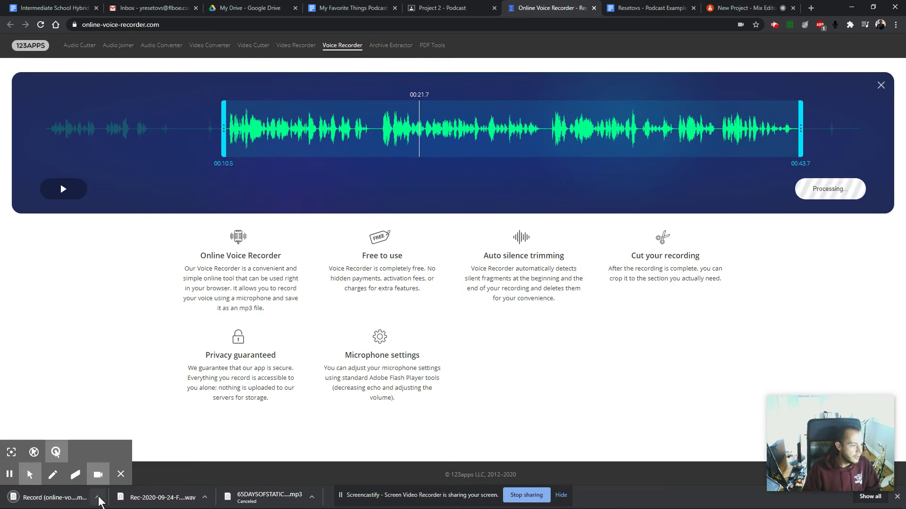
left_click(97, 499)
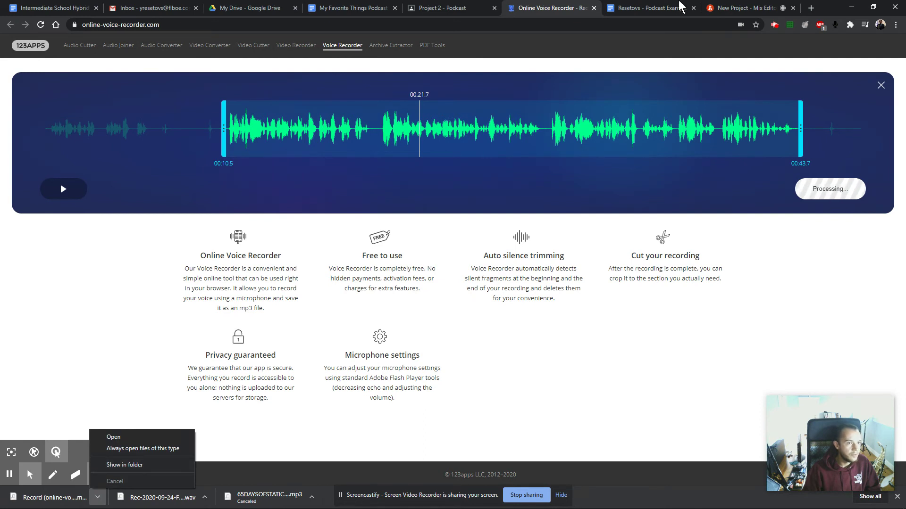
left_click(738, 8)
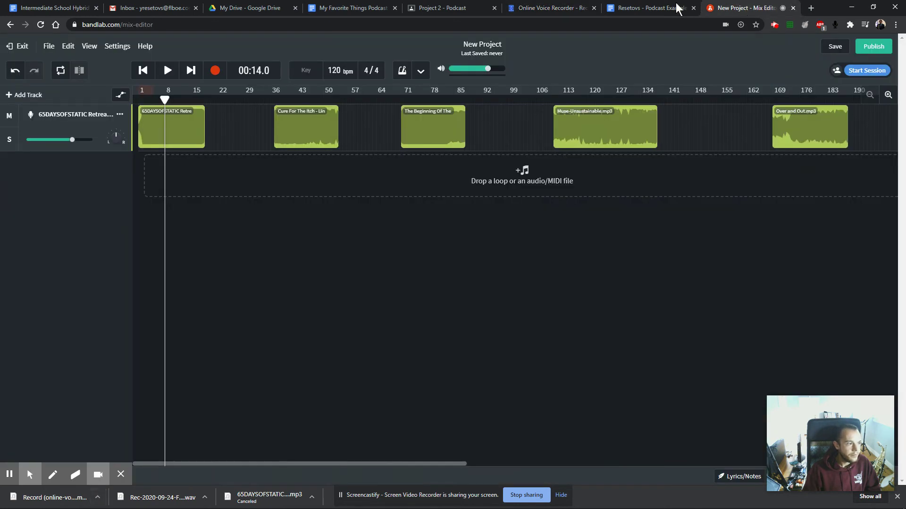
left_click(97, 498)
left_click(113, 463)
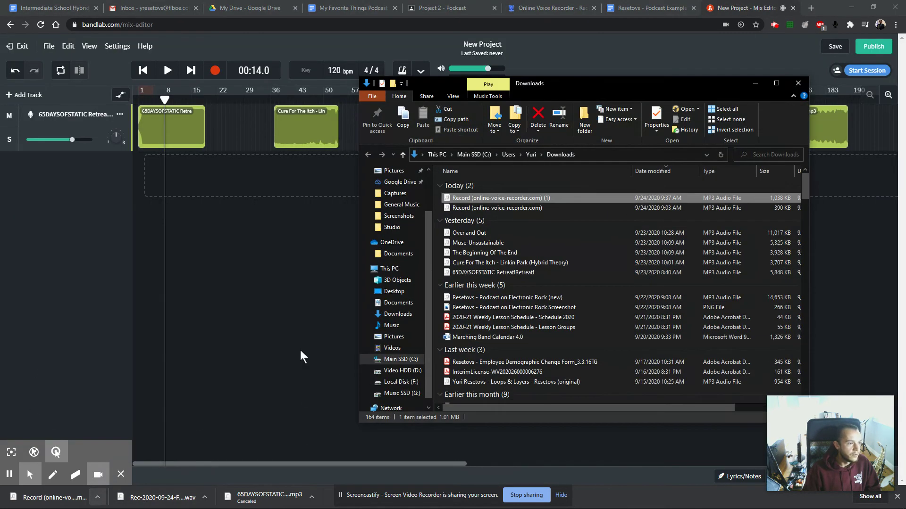
Import both online-voice-recorder.com MP3 recordings into BandLab on one new track, one after the other following the first song.
left_click(509, 206)
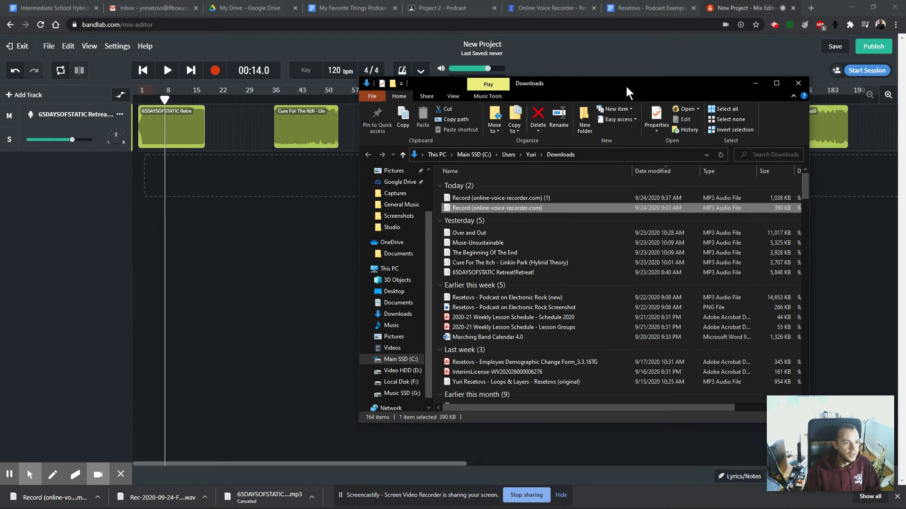
left_click_drag(626, 86, 734, 86)
left_click_drag(635, 208, 212, 171)
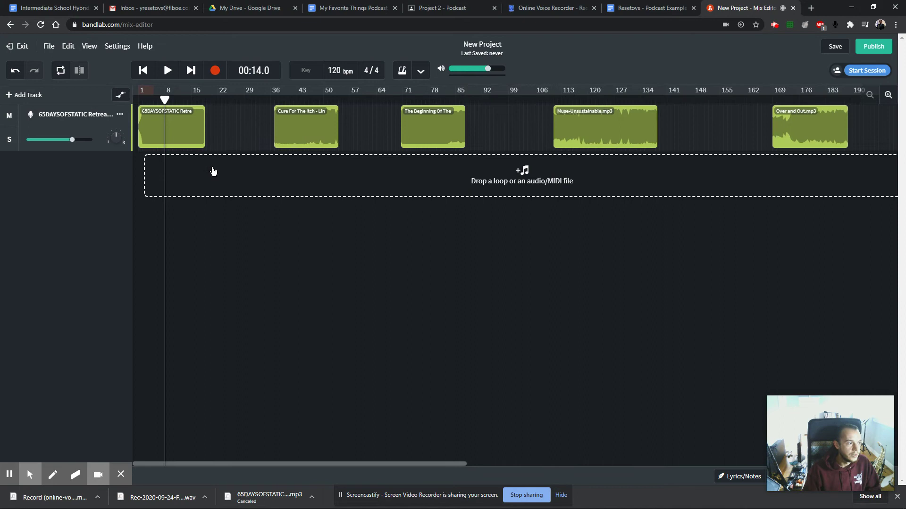
key("alt+Tab")
left_click(590, 197)
left_click_drag(590, 197, 236, 157)
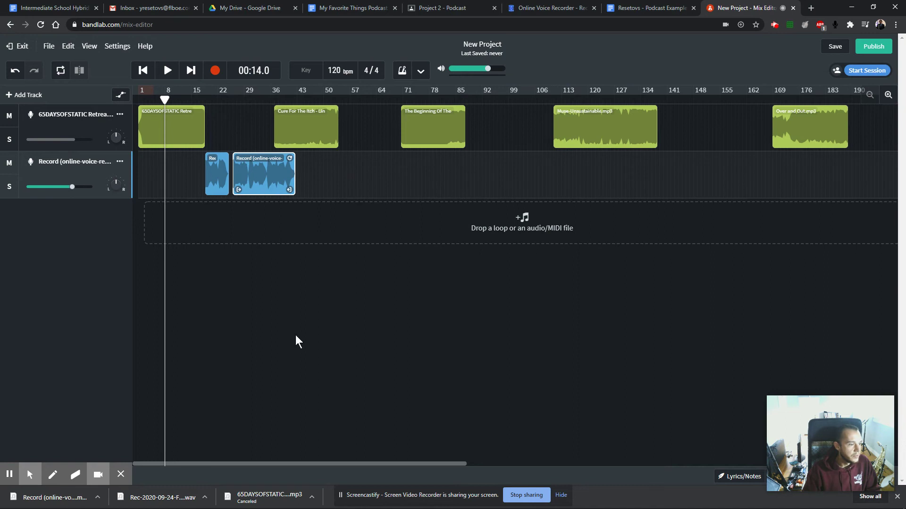
Place the two voice clips closer together and move the Cure For The Itch clip to start at about bar 51.
left_click(888, 95)
left_click(888, 95)
mouse_move(382, 179)
left_mouse_down()
mouse_move(371, 181)
mouse_move(378, 182)
left_mouse_up()
left_click_drag(503, 185, 484, 184)
left_click_drag(221, 463, 269, 466)
left_click_drag(253, 122, 464, 122)
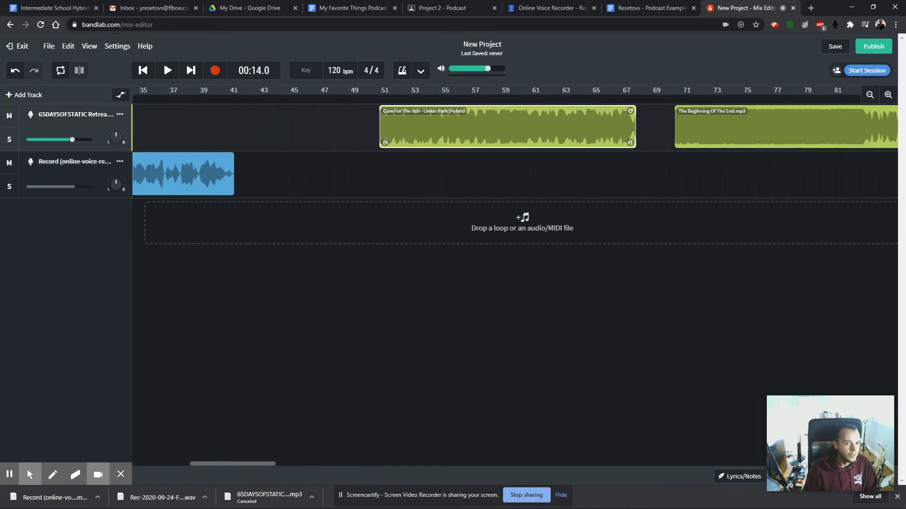
Move the Muse clip to start at about bar 127, The Beginning Of The End at about bar 100 and Cure For The Itch at about bar 75.
left_click(869, 94)
left_click_drag(630, 130, 700, 128)
left_click_drag(433, 128, 546, 127)
left_click_drag(382, 130, 476, 133)
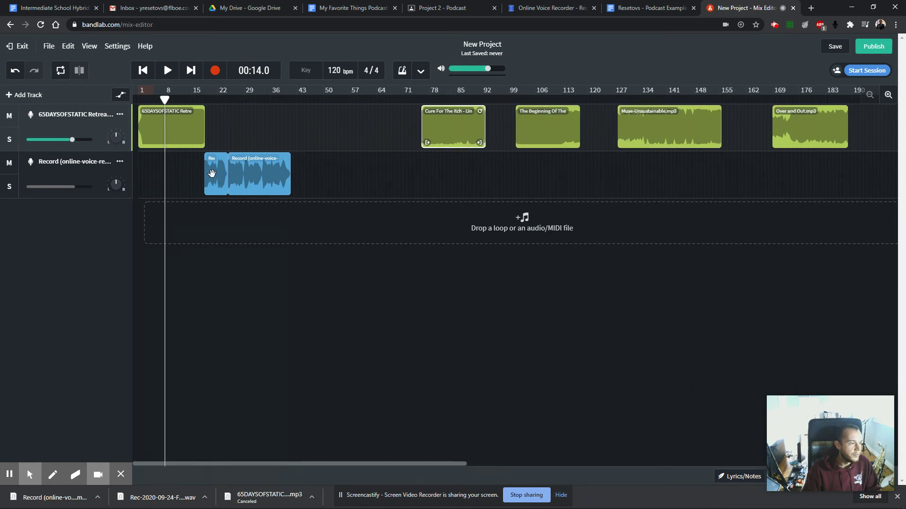
left_click(212, 173)
left_click(259, 179)
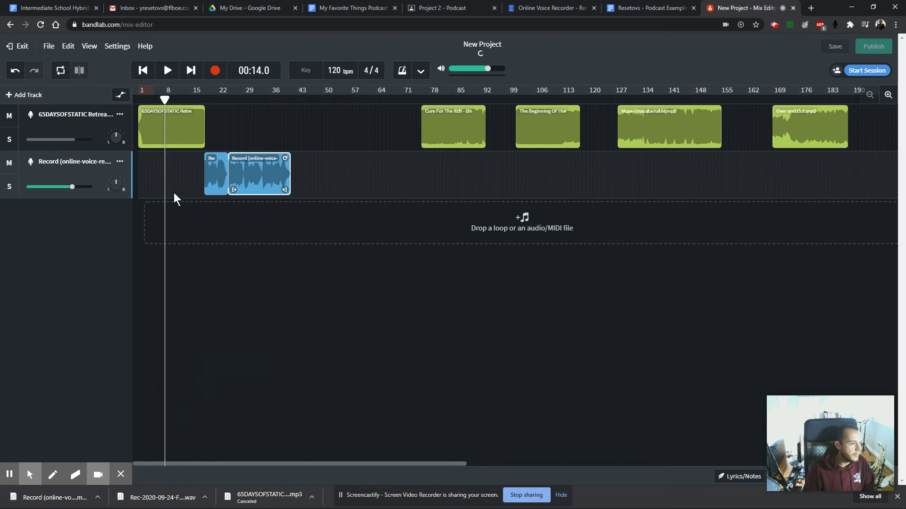
Play back a short stretch of the opening song from about bar 4.
left_click(888, 95)
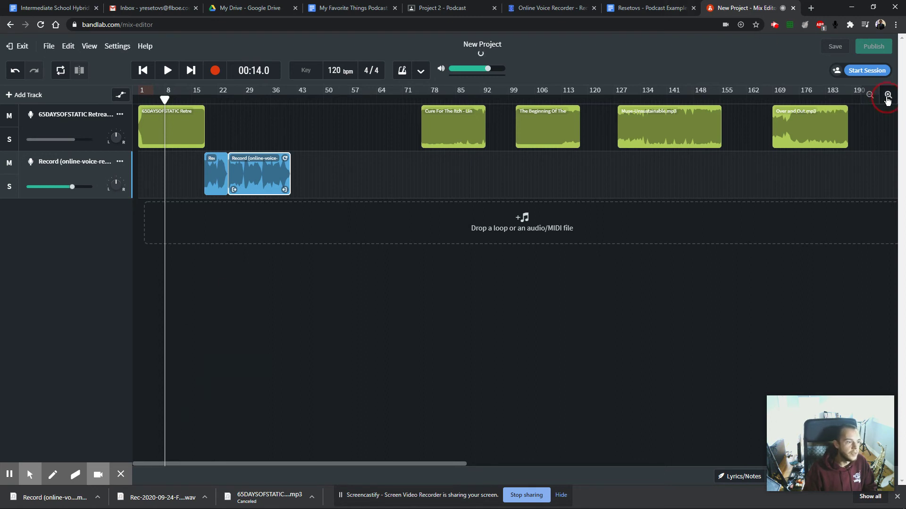
left_click(887, 95)
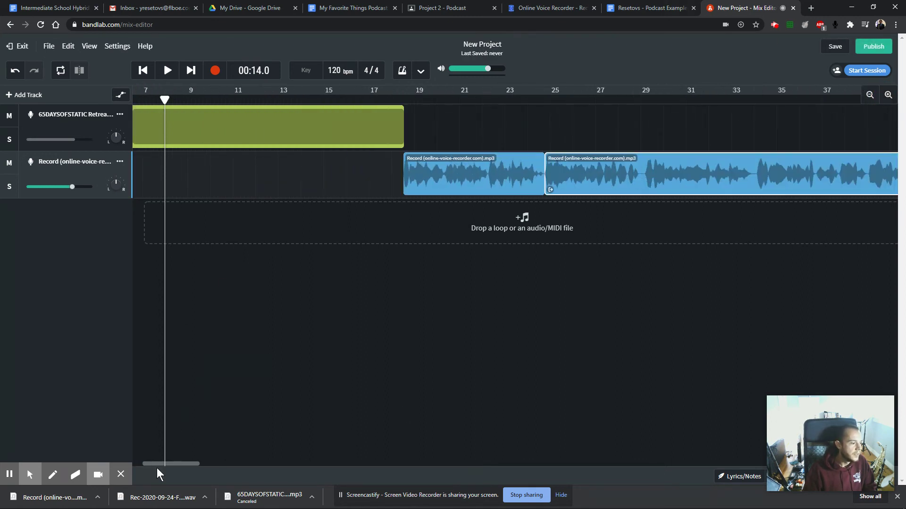
left_click_drag(156, 468, 126, 462)
left_click(121, 95)
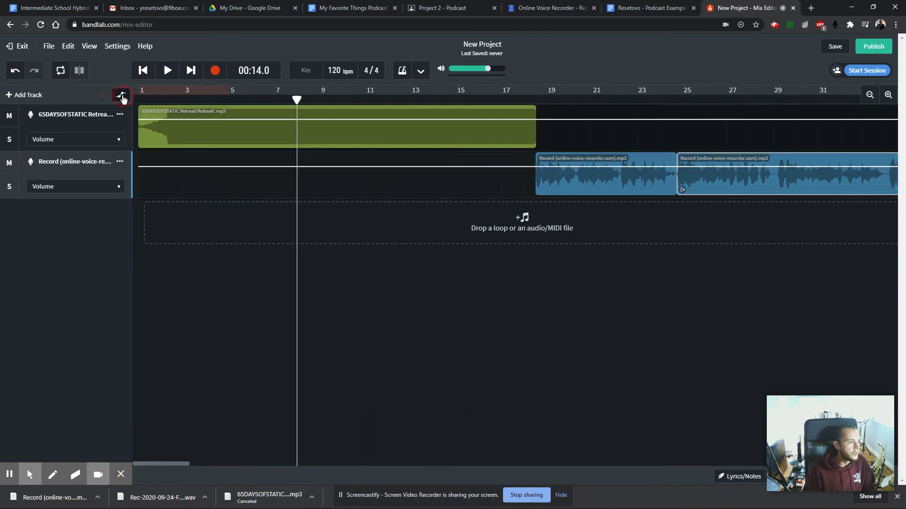
left_click(122, 95)
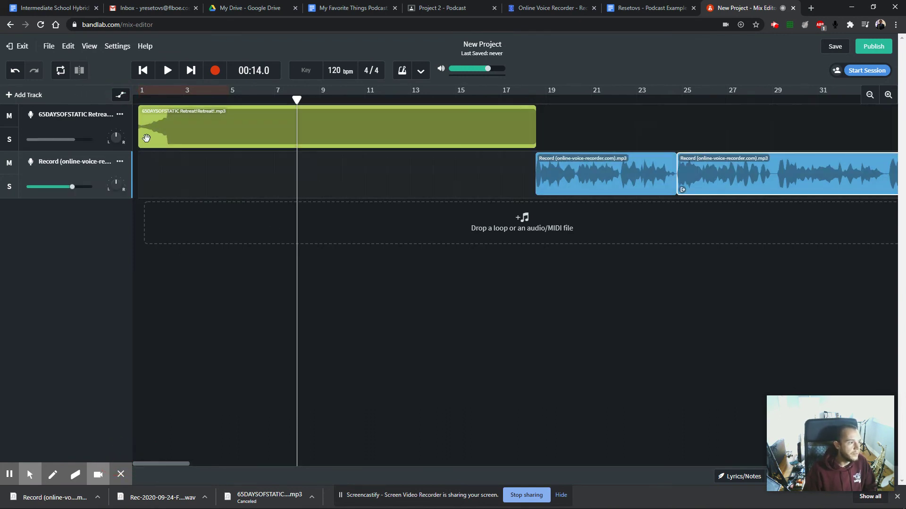
left_click_drag(296, 100, 44, 100)
left_click_drag(140, 100, 219, 97)
key("space")
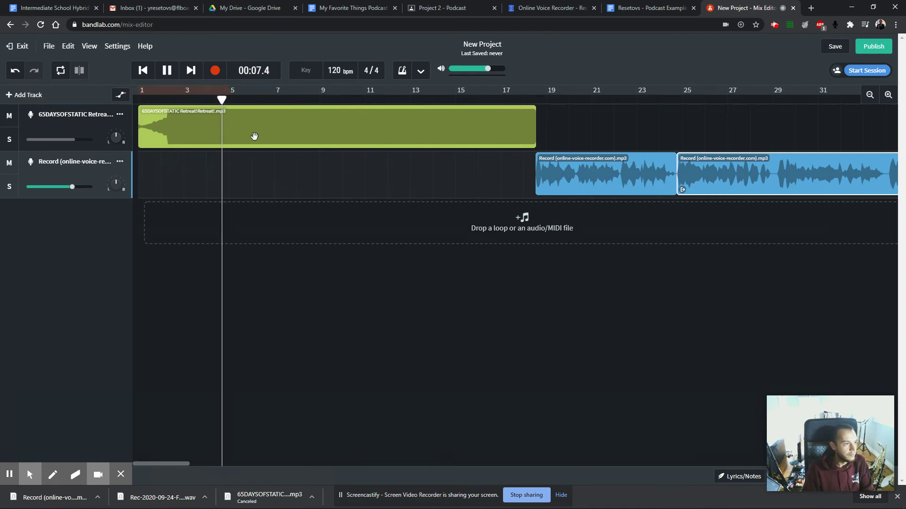
key("space")
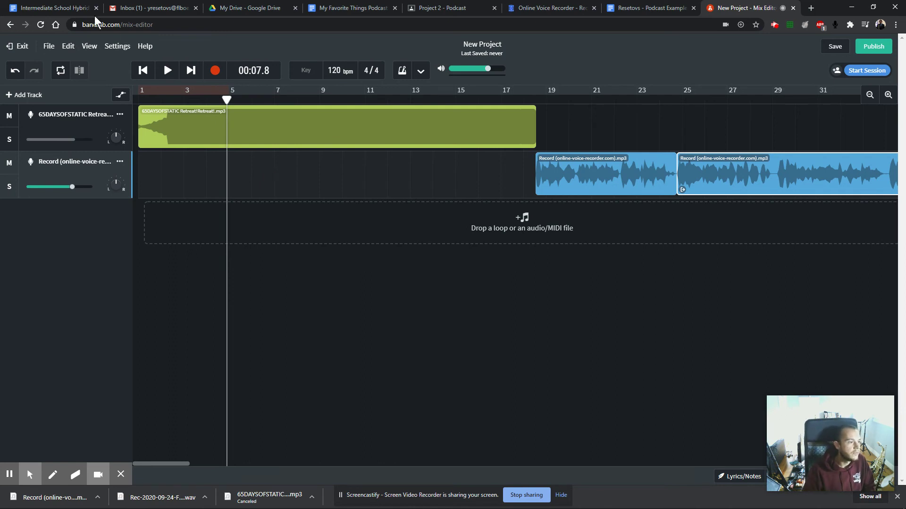
Draw a volume automation fade-in on the first song, from minimum at its start to +0.0 dB at about bar 7, and play it back.
left_click(121, 96)
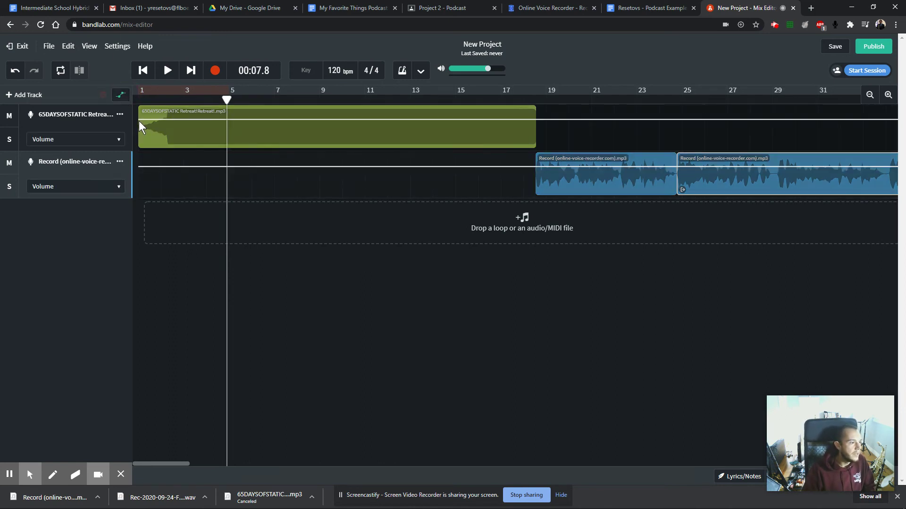
left_click_drag(139, 119, 140, 150)
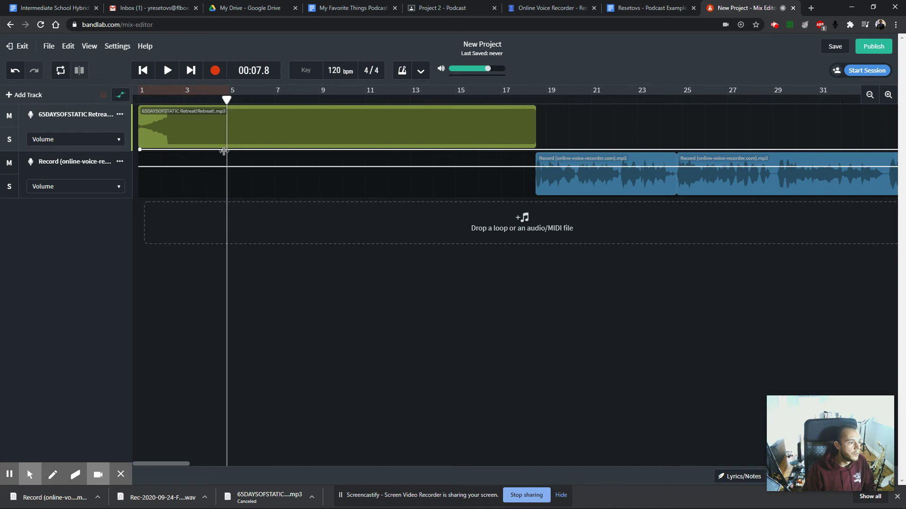
left_click_drag(214, 149, 229, 117)
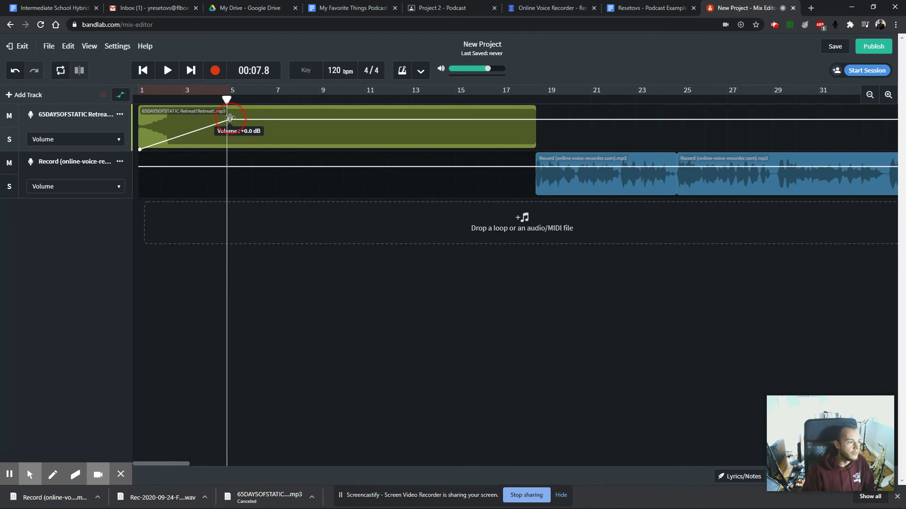
left_click_drag(231, 118, 277, 118)
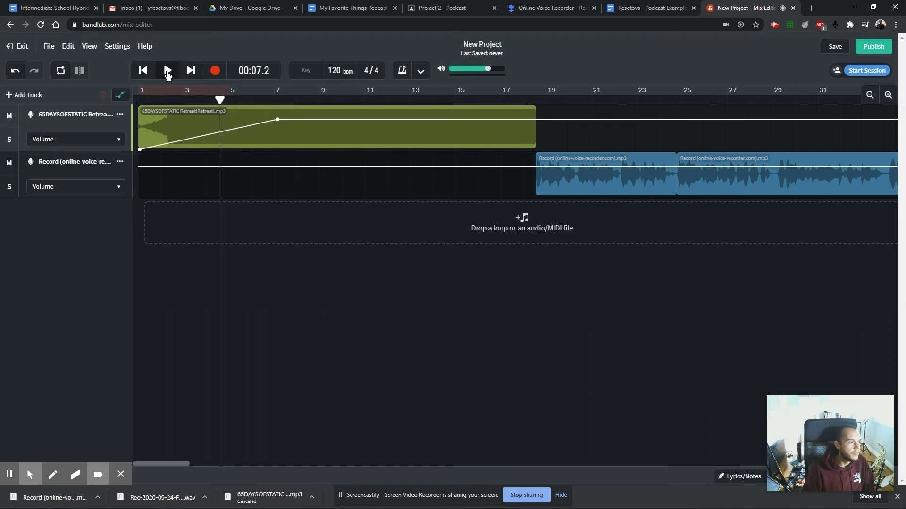
left_click(143, 75)
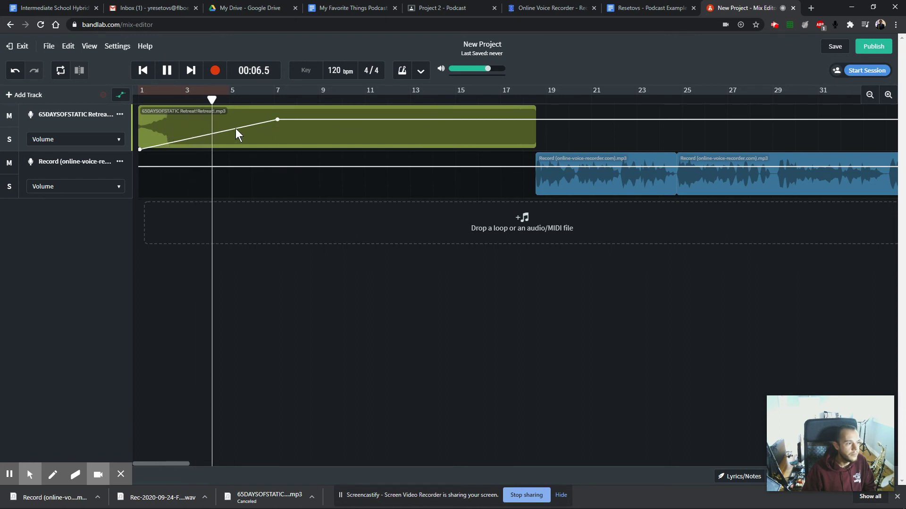
left_click(168, 71)
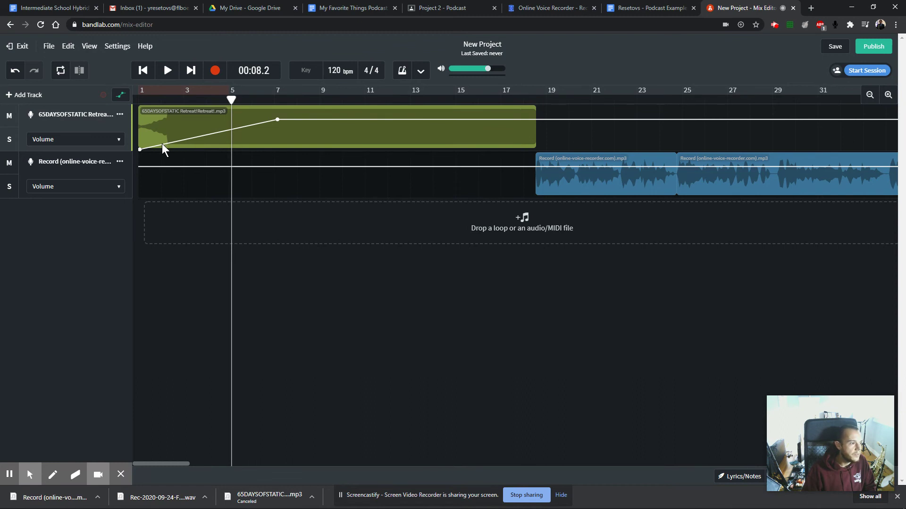
Curve the fade-in with extra volume points up to about bar 4.5, including -2.4 dB near bar 3, and play it from the start.
left_click_drag(163, 144, 219, 118)
left_click(145, 73)
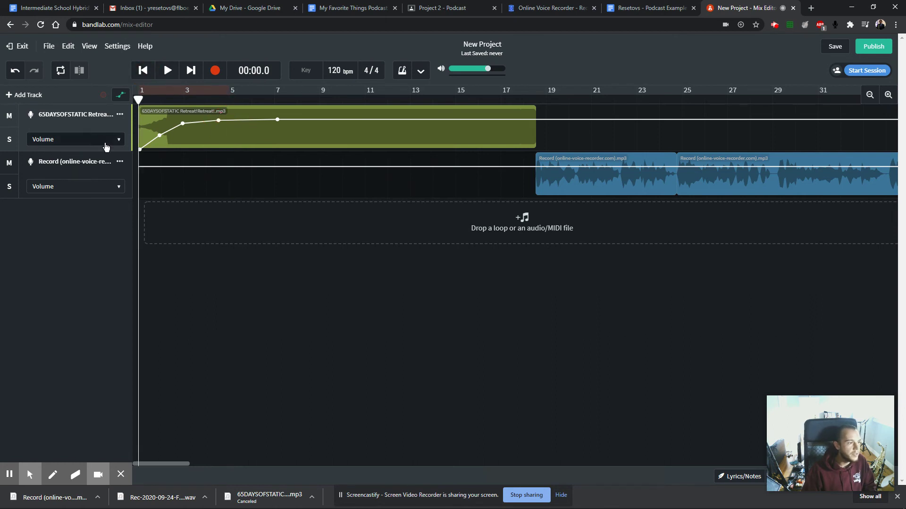
left_click(156, 135)
left_click(182, 124)
left_click_drag(182, 124, 181, 122)
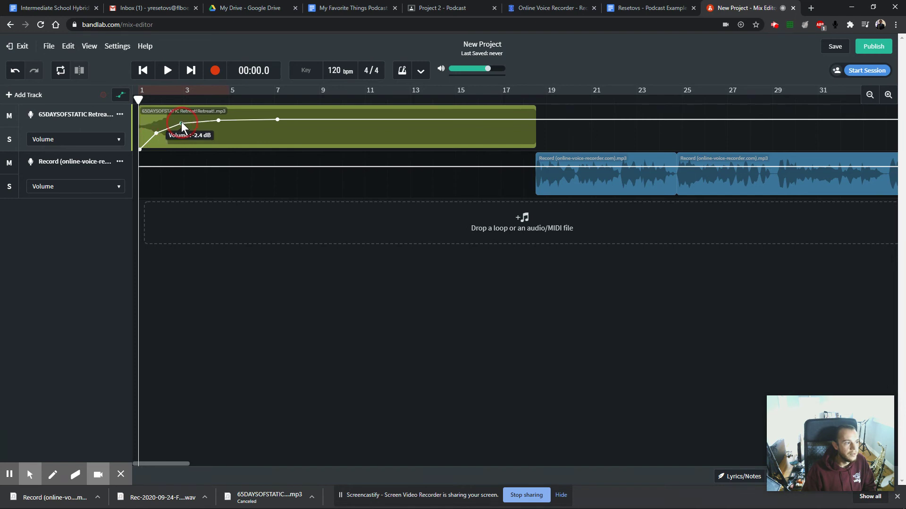
left_click(168, 71)
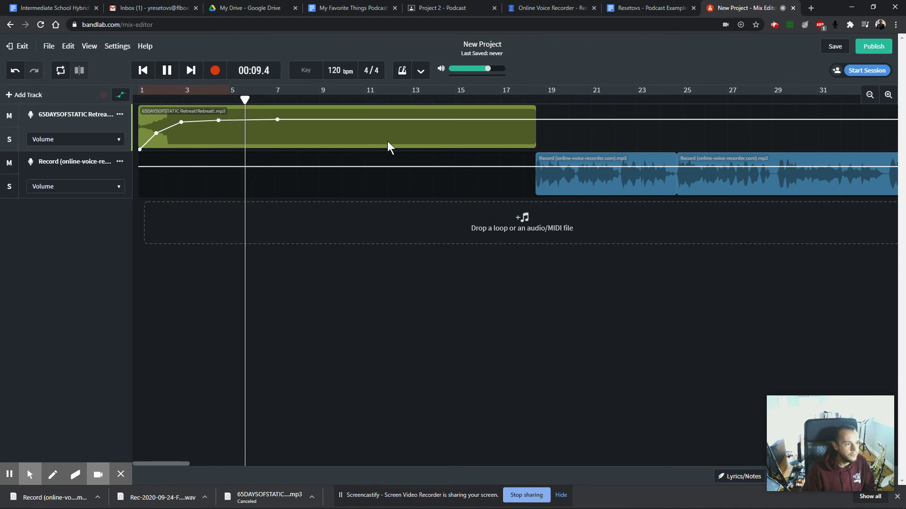
Add volume points that fade the first song out from about bar 13 to minimum at its end, and listen to the fade.
left_click(423, 121)
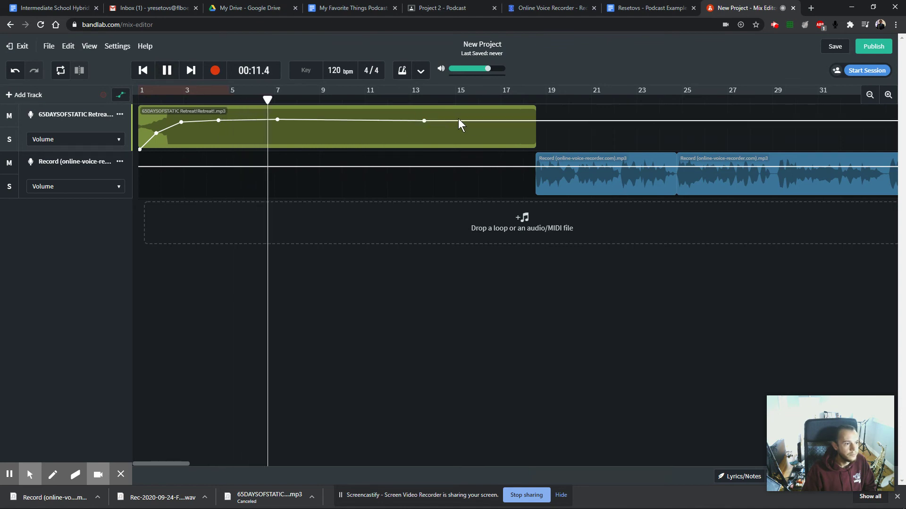
left_click_drag(424, 121, 531, 148)
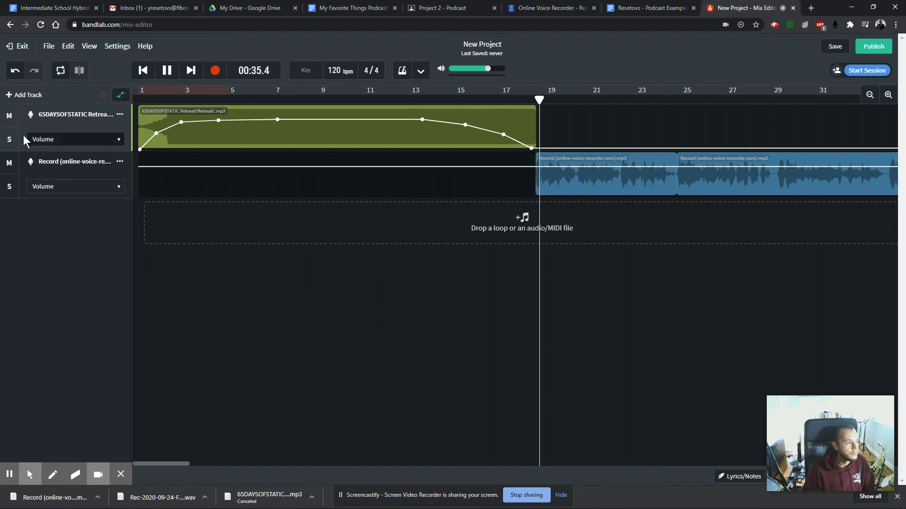
left_click(167, 70)
left_click(143, 71)
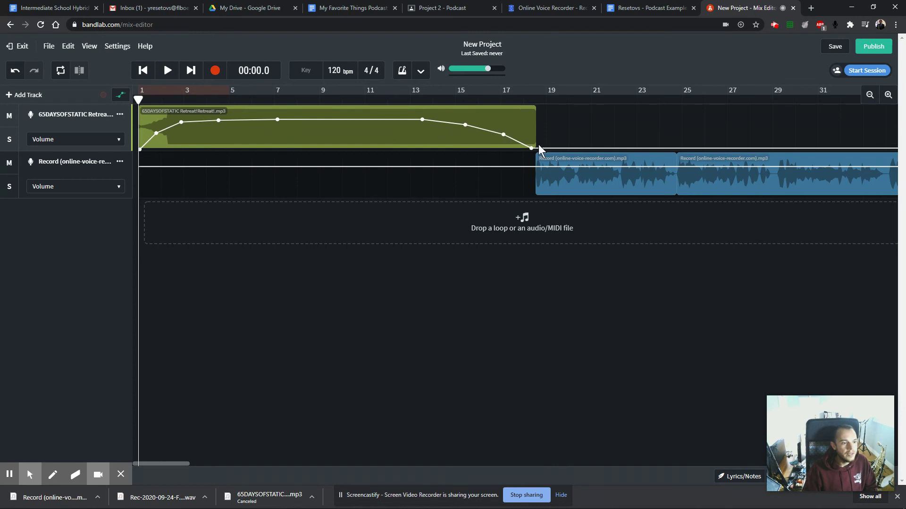
Move the first voice clip to about bar 17, overlapping the first song's fade-out, and play the overlap.
left_click(119, 97)
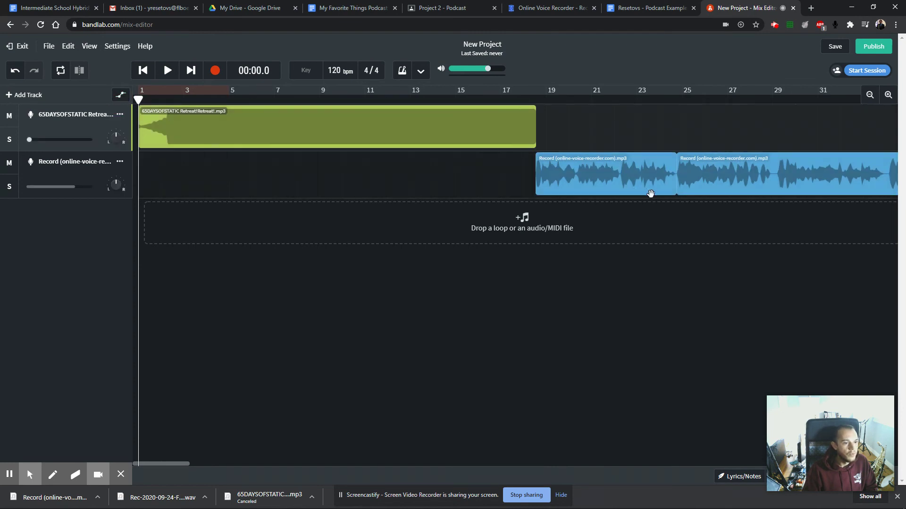
left_click_drag(635, 188, 610, 188)
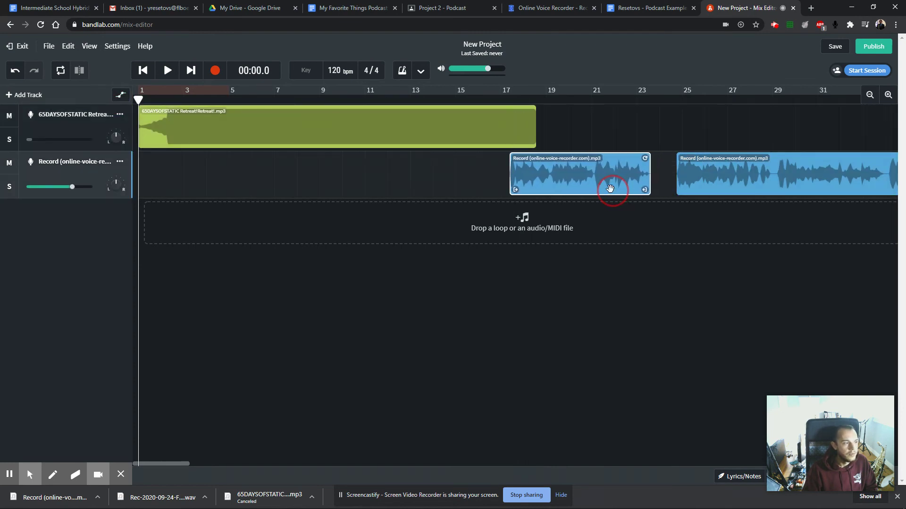
left_click(121, 97)
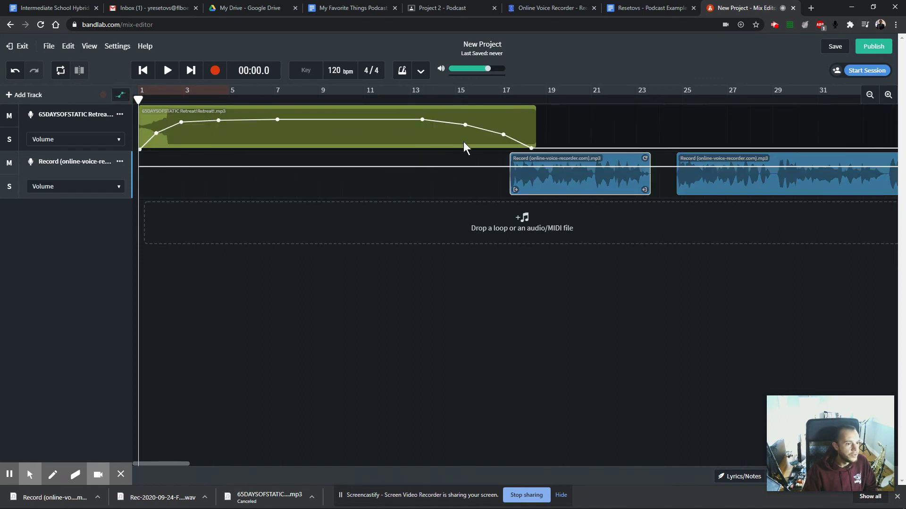
left_click(121, 99)
left_click_drag(137, 97, 497, 99)
key("space")
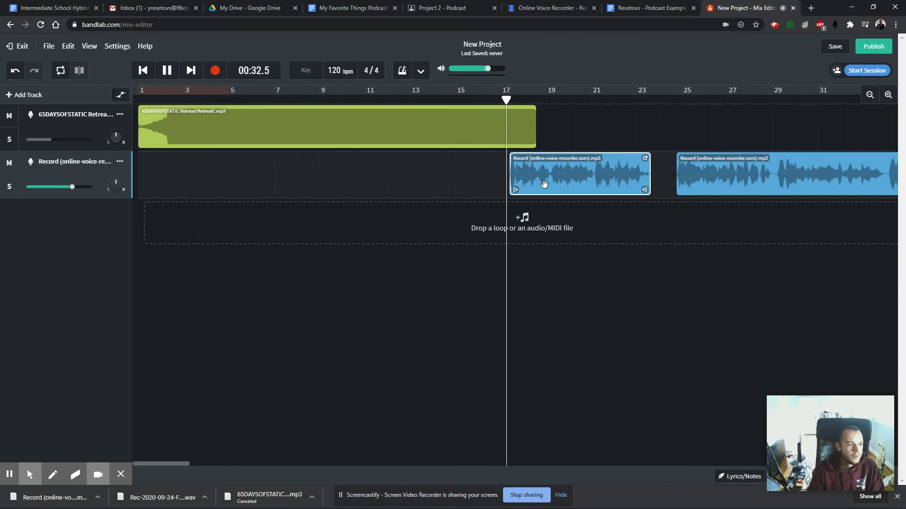
Shift the first voice clip to start at about bar 17.5 and place the second voice clip directly after it.
left_click(549, 184)
left_click_drag(549, 183, 557, 184)
key("space")
left_click(491, 99)
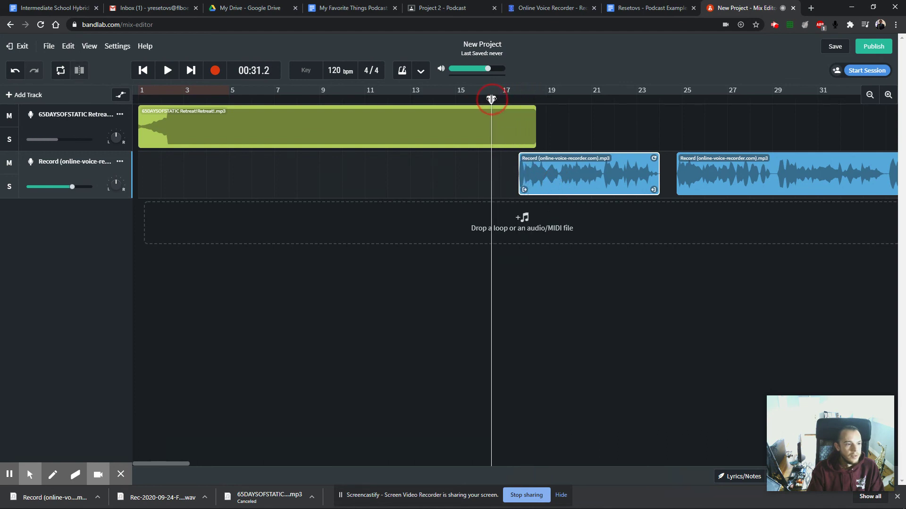
left_click(506, 134)
left_click(568, 179)
left_click(498, 135)
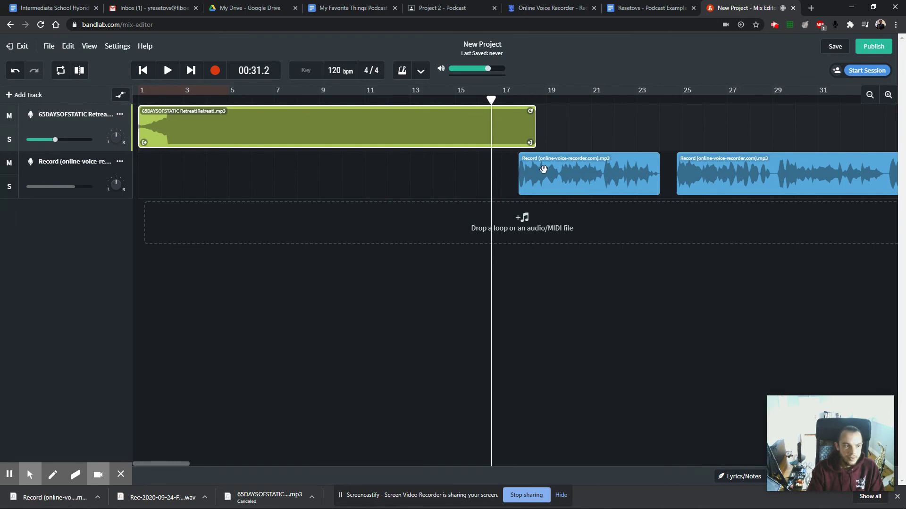
left_click_drag(743, 181, 729, 182)
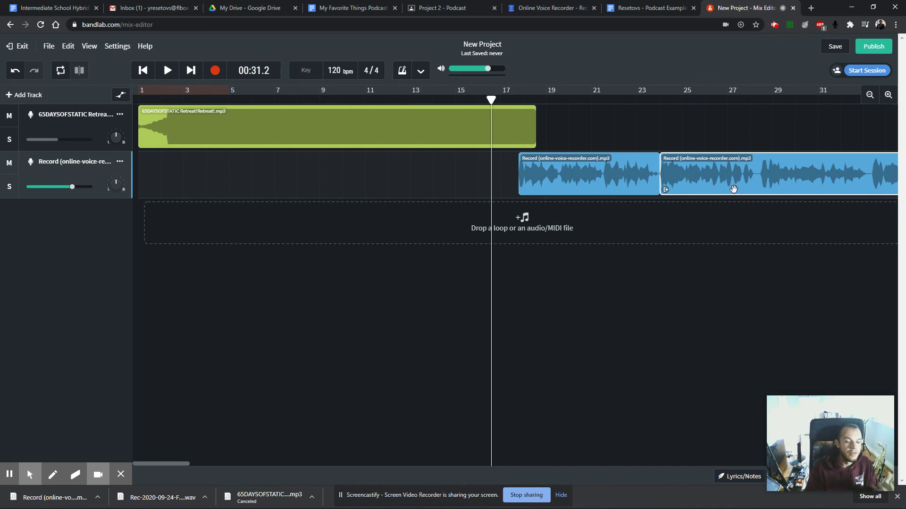
Play from about bar 15 to hear the transition from the first song through both voice clips.
left_click_drag(162, 467, 174, 468)
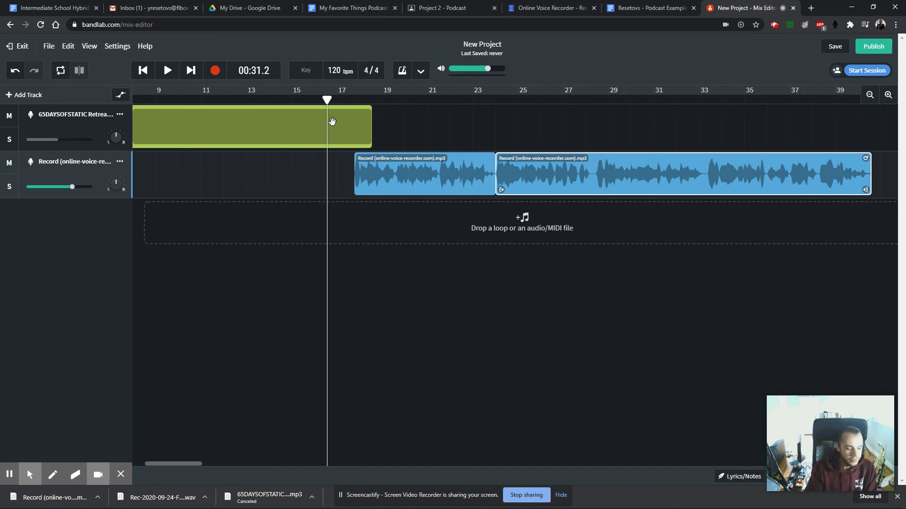
left_click_drag(326, 98, 307, 98)
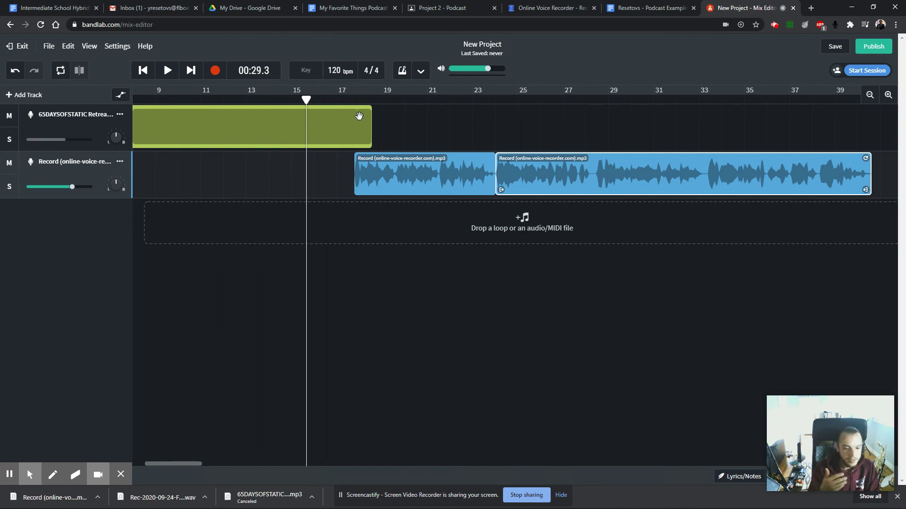
key("space")
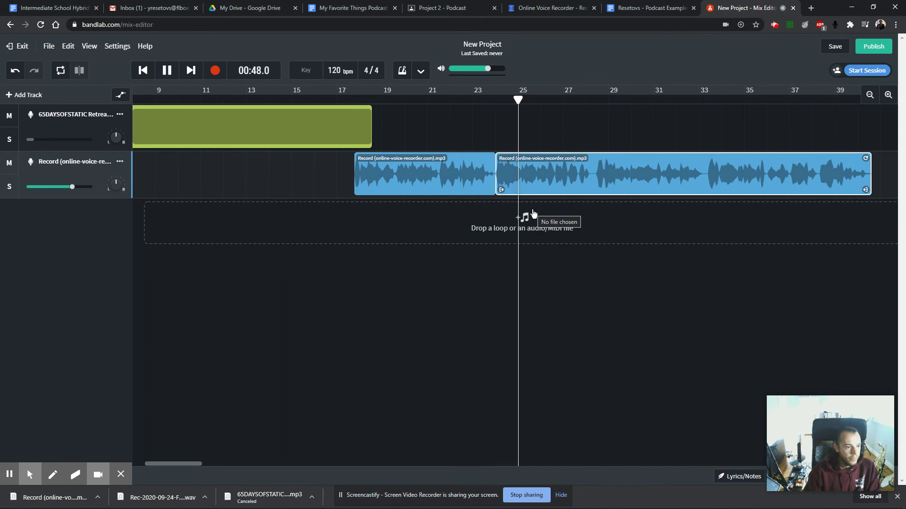
key("space")
Move the Cure For The Itch clip to start at about bar 39, overlapping the end of the second voice clip.
left_click_drag(172, 464, 205, 470)
left_click(869, 95)
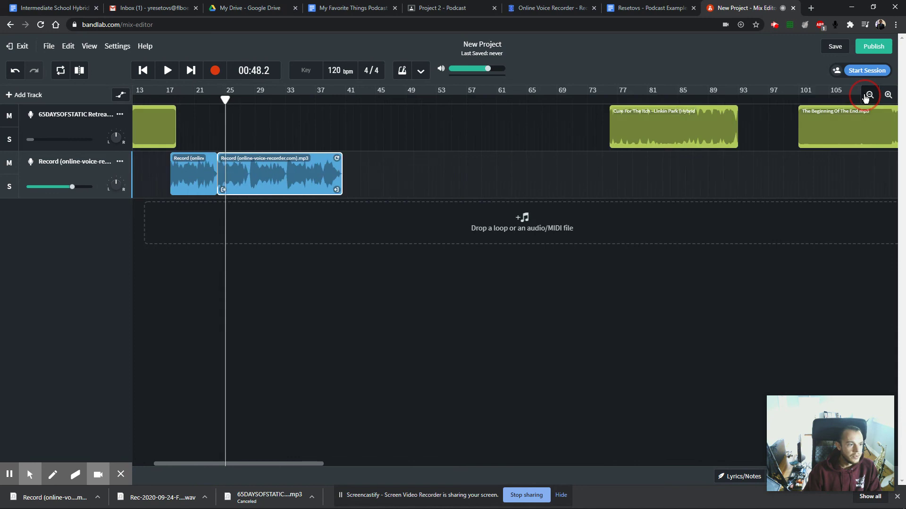
left_click(870, 95)
left_click(435, 122)
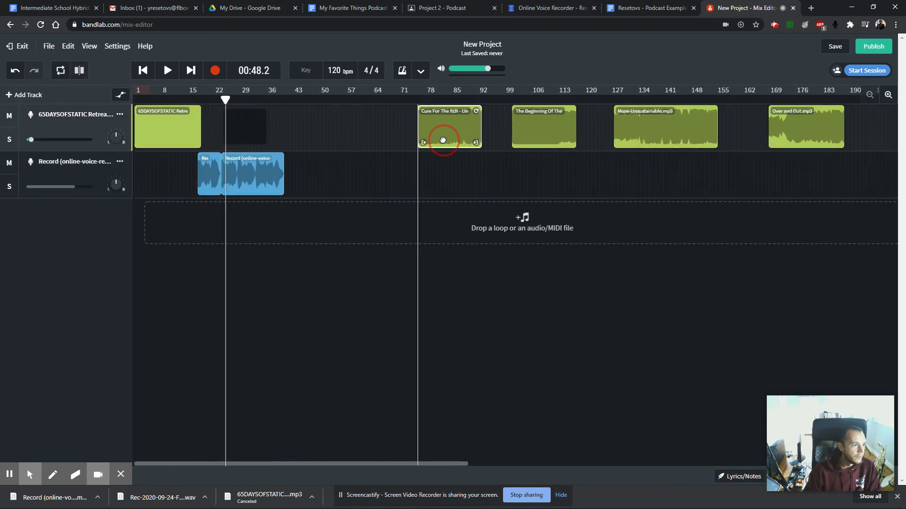
left_click_drag(435, 127, 461, 128)
left_click(384, 184)
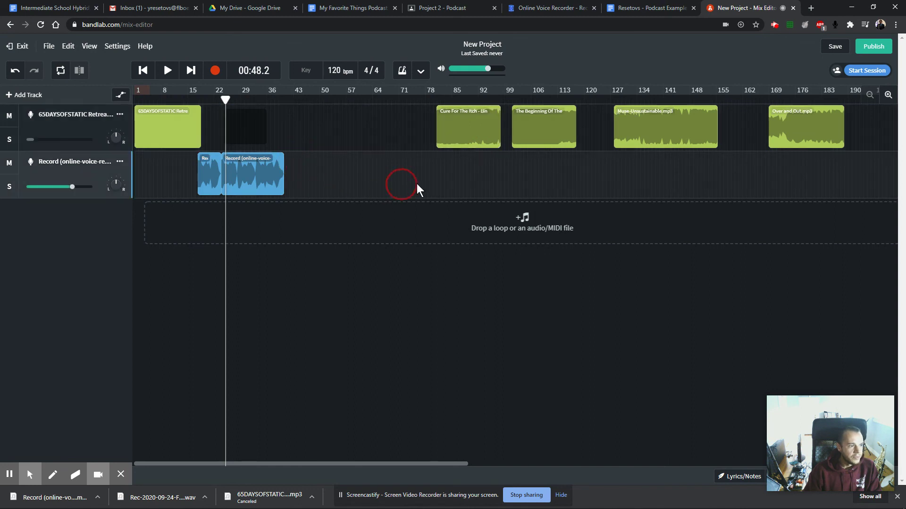
left_click_drag(294, 165, 439, 211)
left_click_drag(481, 125, 324, 138)
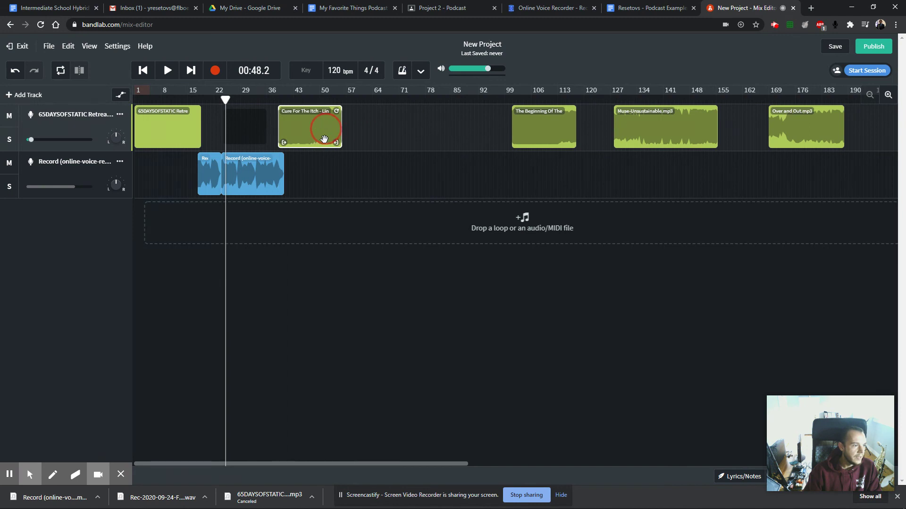
left_click(888, 96)
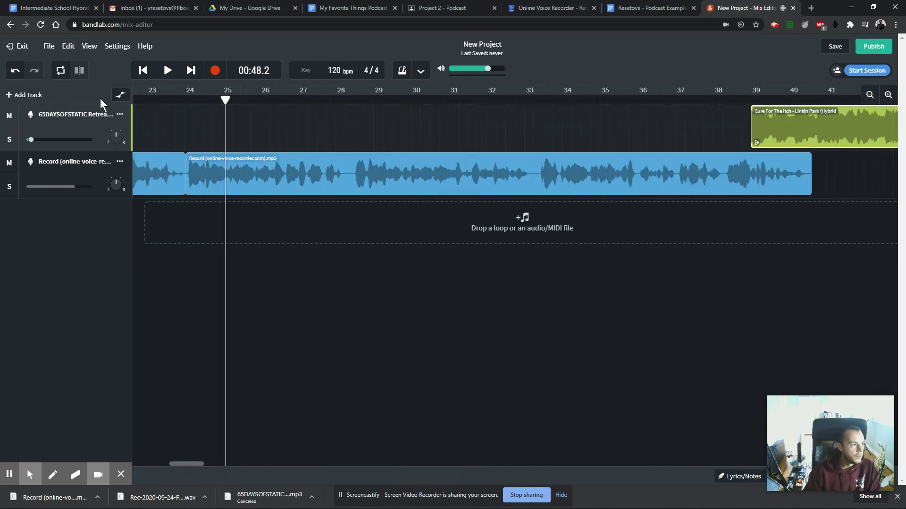
Show track automation and draw a gradual volume fade-in for the Cure For The Itch clip from about bar 38.5 to bar 42.
left_click(121, 95)
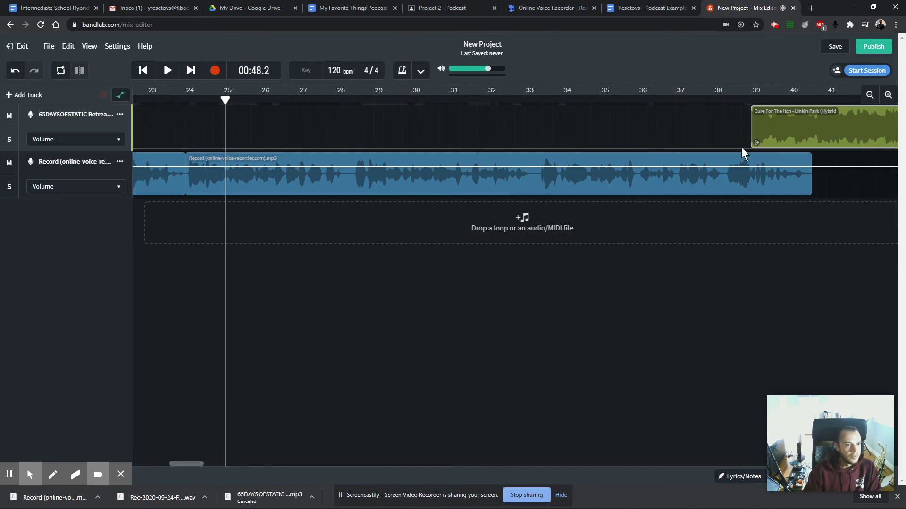
left_click(731, 148)
left_click_drag(746, 148, 868, 119)
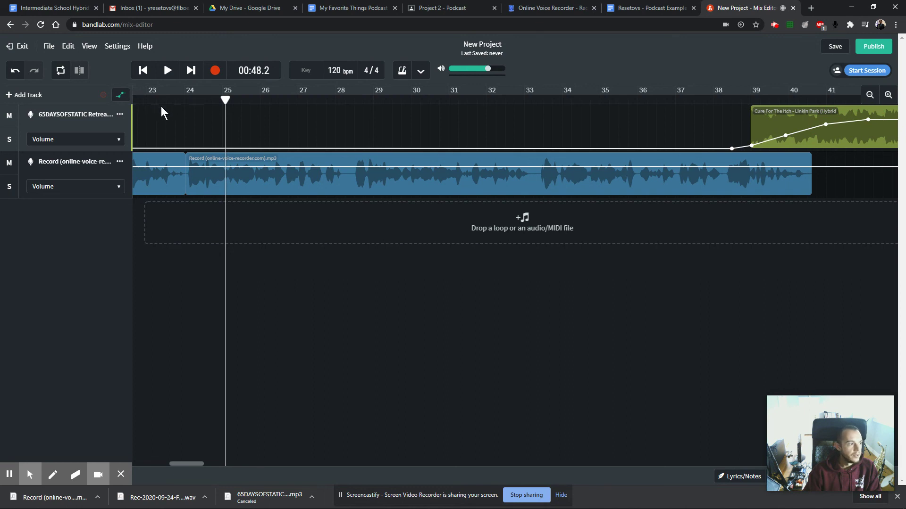
Play from about bar 37.5 and move the fade-in's middle volume points later and lower, to about bars 40 and 41.
left_click_drag(226, 99, 704, 97)
key("space")
mouse_move(185, 464)
left_mouse_down()
mouse_move(210, 463)
mouse_move(201, 462)
left_mouse_up()
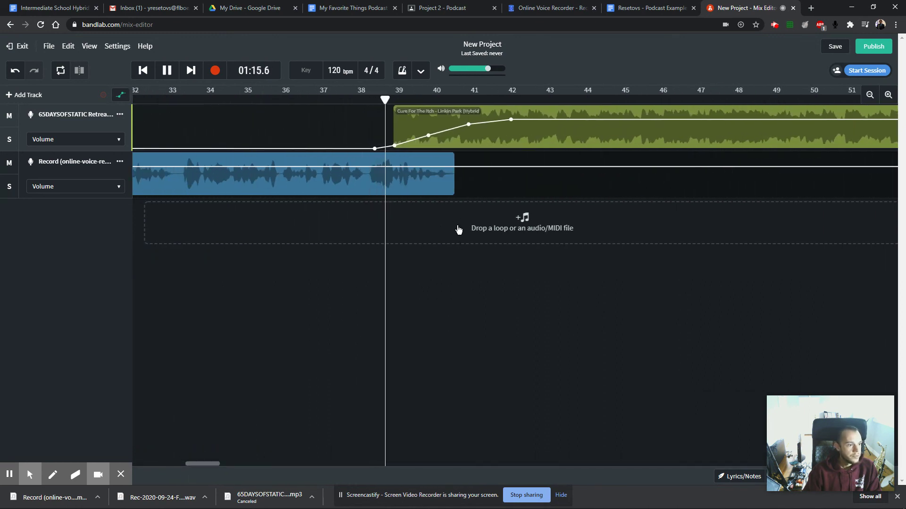
left_click_drag(427, 135, 472, 125)
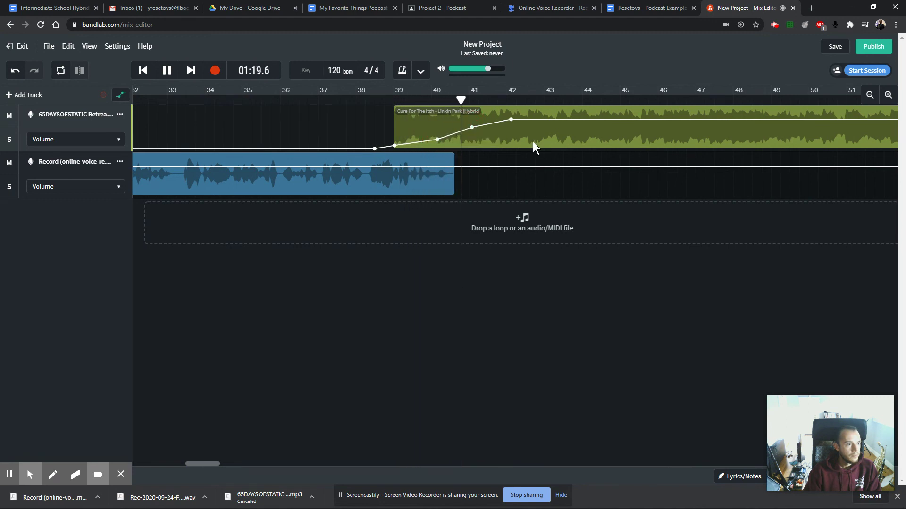
key("space")
Reshape the Cure For The Itch fade-in with extra volume points so it stays low until about bar 40 and rises steeply by bar 41.5.
left_click_drag(503, 99, 233, 100)
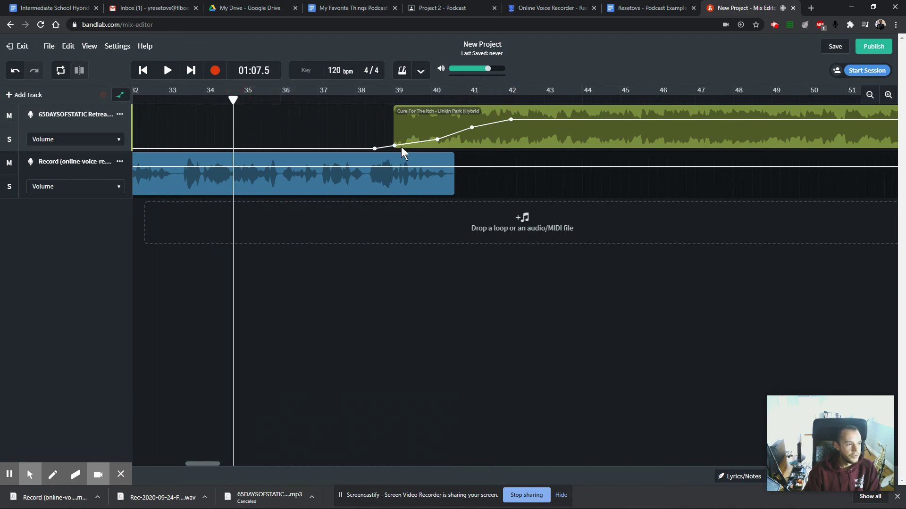
left_click_drag(436, 139, 457, 136)
left_click(480, 123)
left_click(494, 118)
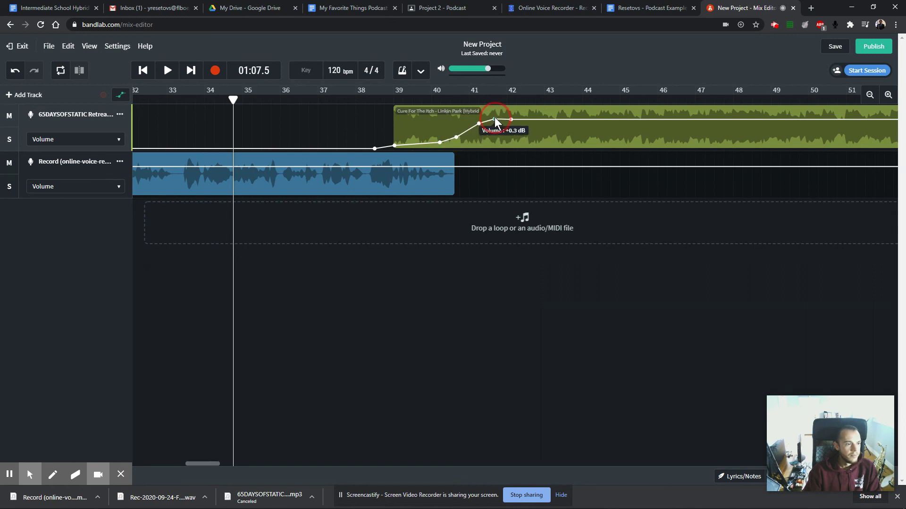
left_click_drag(479, 123, 492, 121)
Play from about bar 38 to hear the transition from the second voice clip into Cure For The Itch.
key("space")
left_click_drag(244, 99, 355, 99)
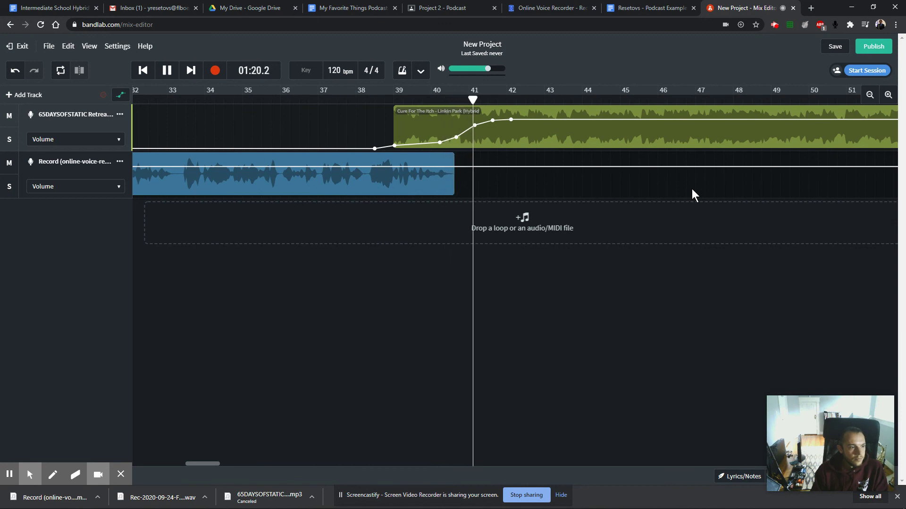
key("space")
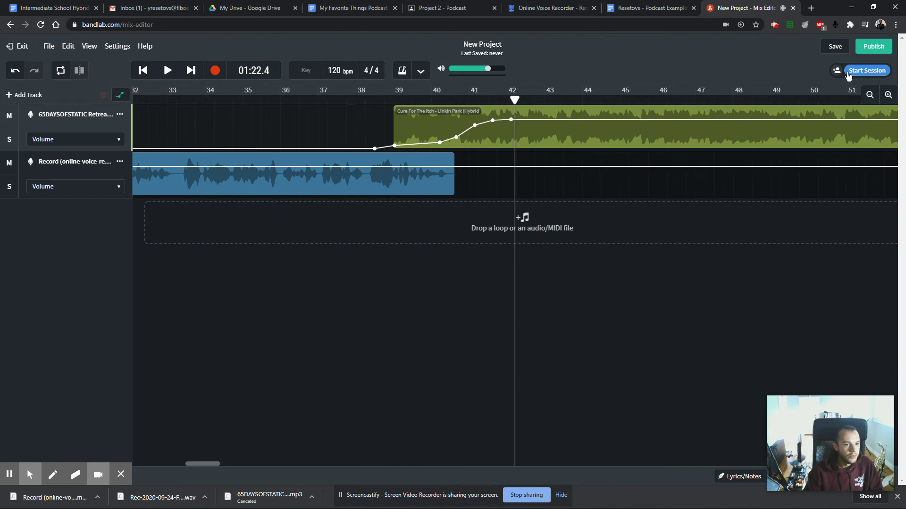
Hide the track automation and move the playhead to about bar 34 with the whole arrangement in view.
left_click(121, 95)
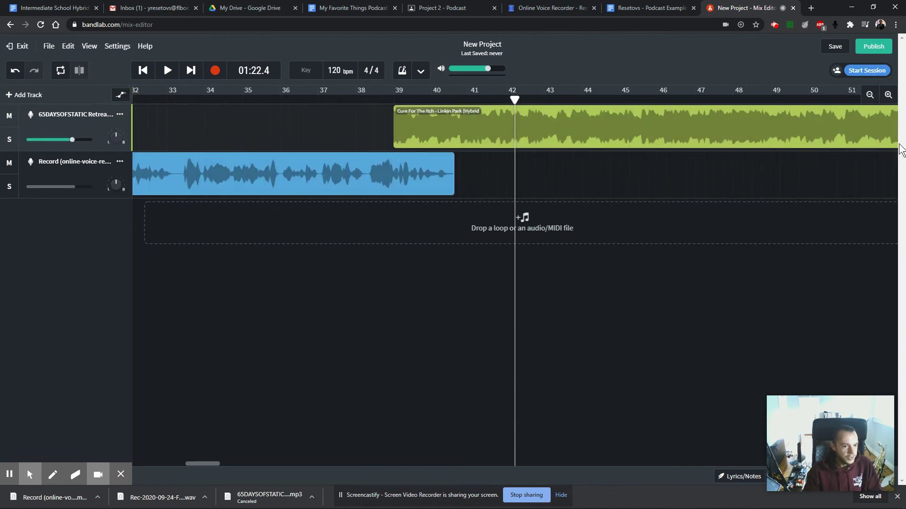
left_click(869, 95)
left_click(869, 95)
mouse_move(52, 191)
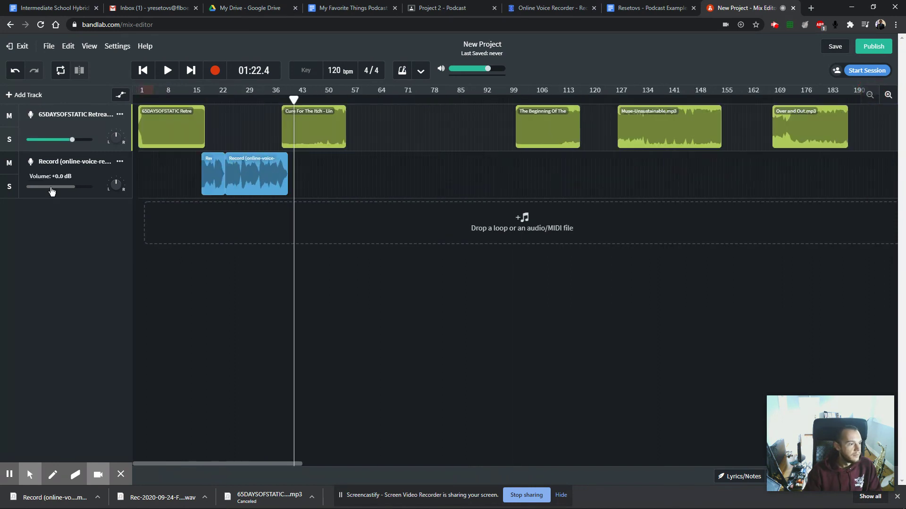
left_click_drag(287, 98, 263, 98)
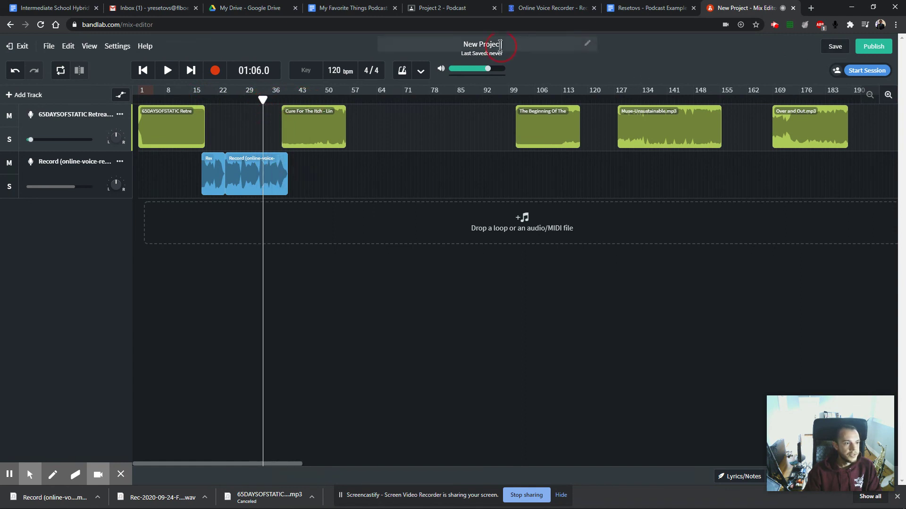
Rename the project as "Electronic Rock Band Podcast" and save it.
left_click(532, 46)
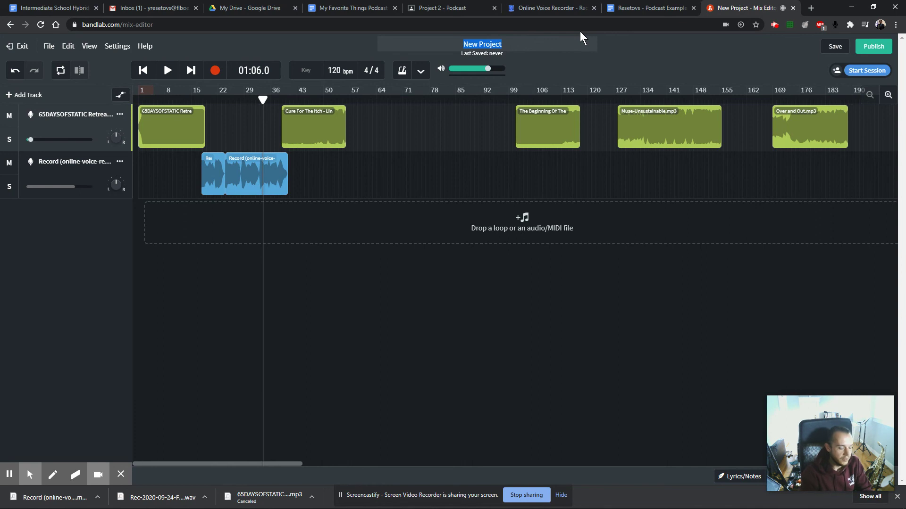
type("Podc")
key("BackSpace")
key("BackSpace")
key("BackSpace")
key("BackSpace")
type("Electronic R")
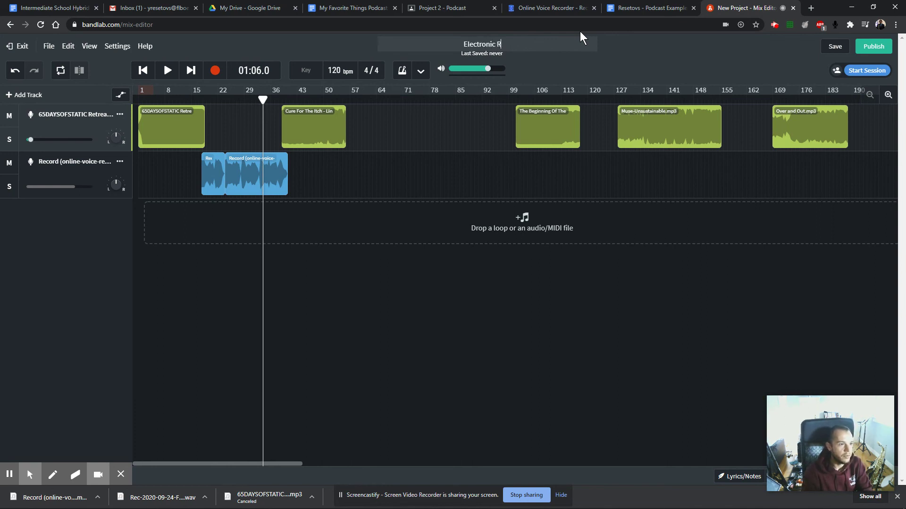
type("ock Band Podcast")
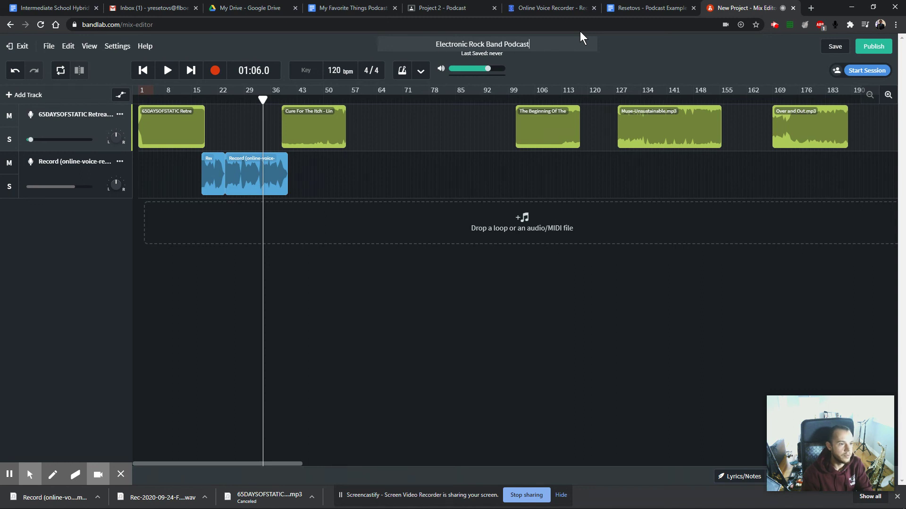
left_click(830, 47)
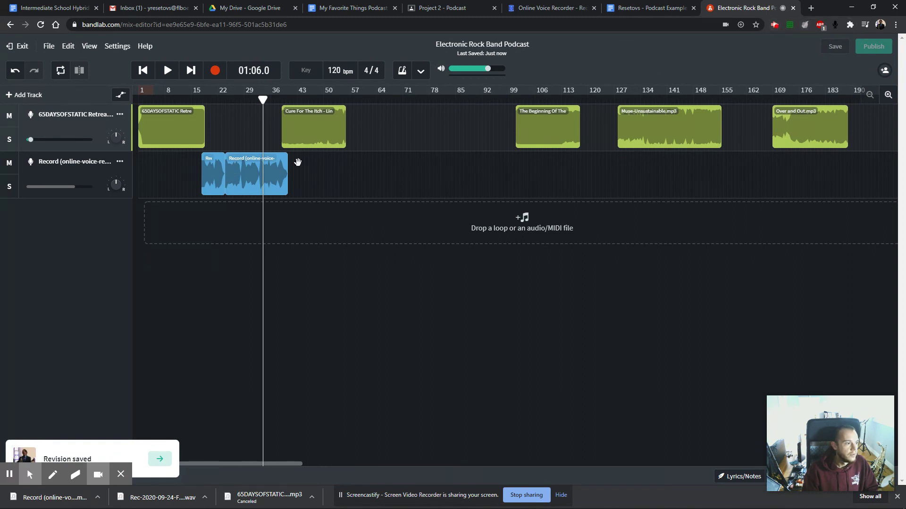
Move The Beginning Of The clip earlier to start at about bar 92 and save the project again.
left_click_drag(339, 160, 530, 197)
left_click_drag(337, 156, 510, 137)
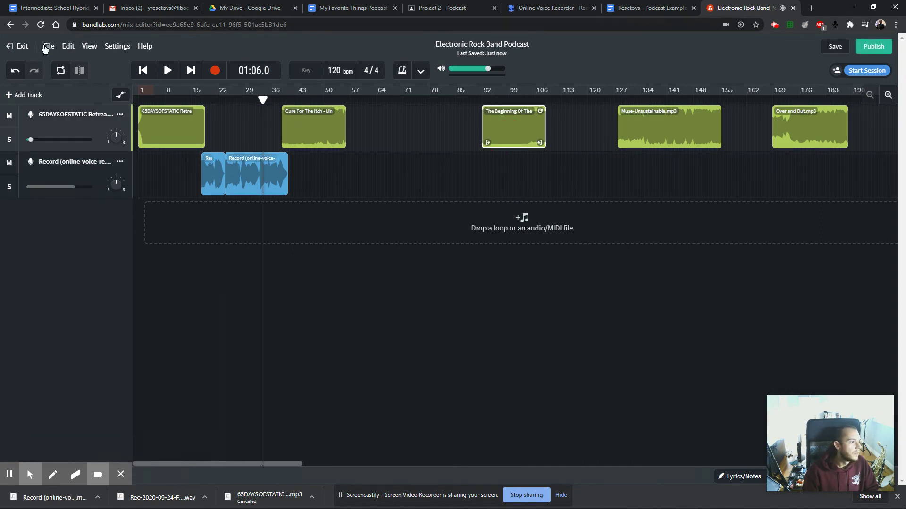
left_click(50, 48)
mouse_move(82, 64)
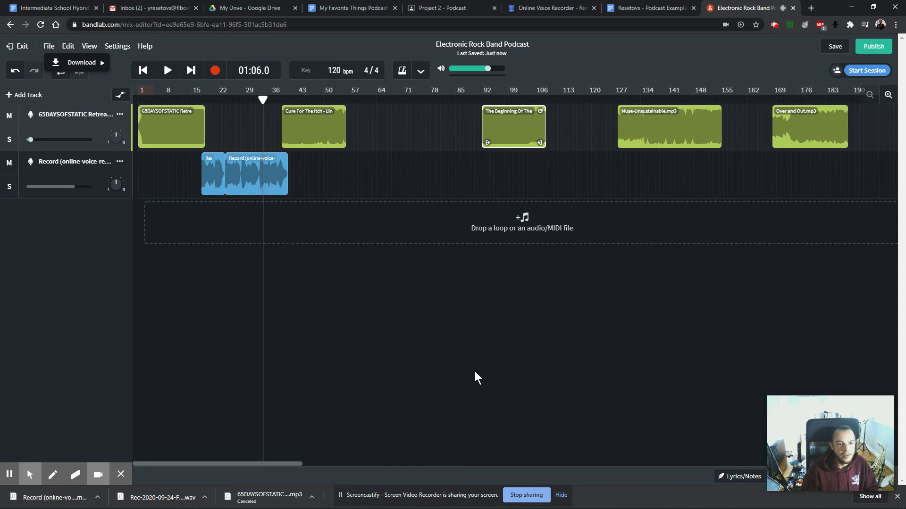
left_click(836, 46)
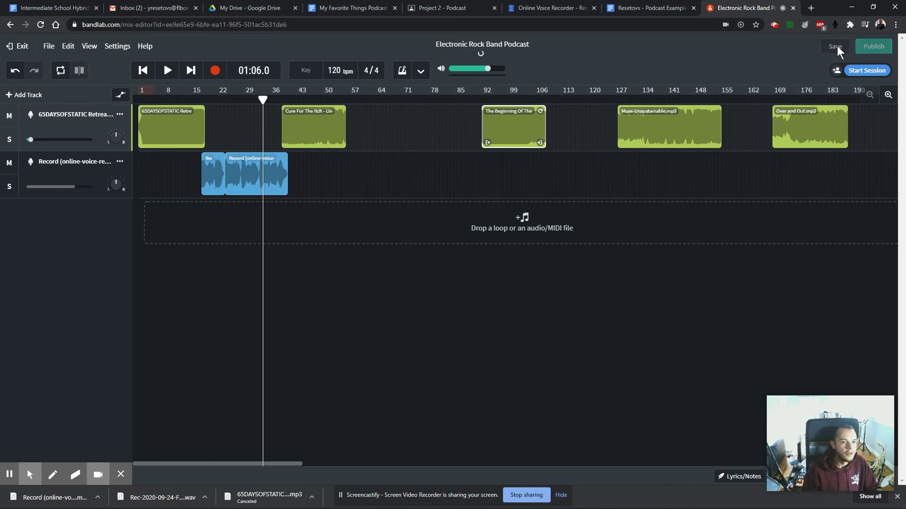